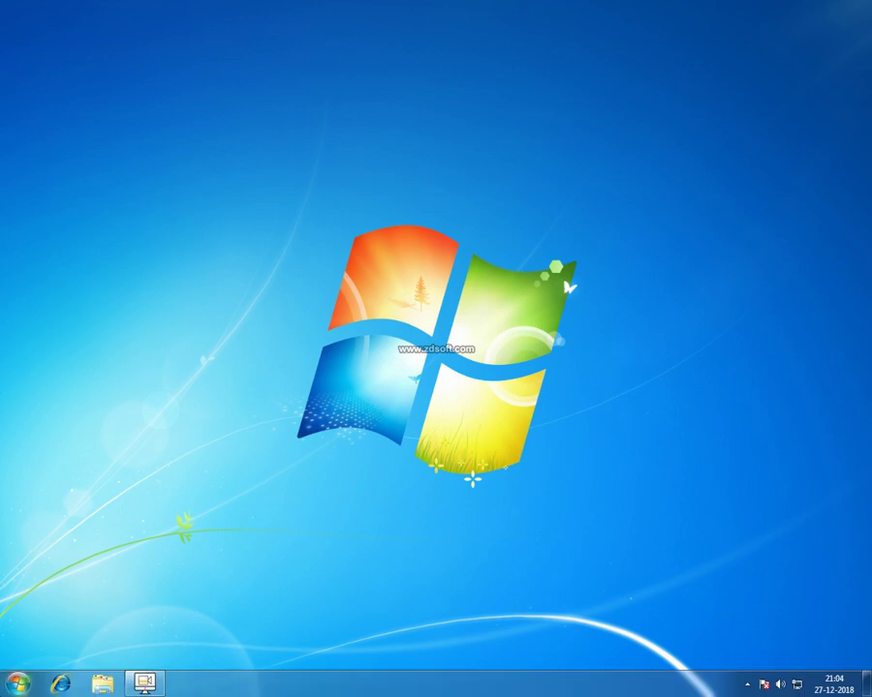
Launch Busy 18 from the Windows 7 Start menu
click(17, 683)
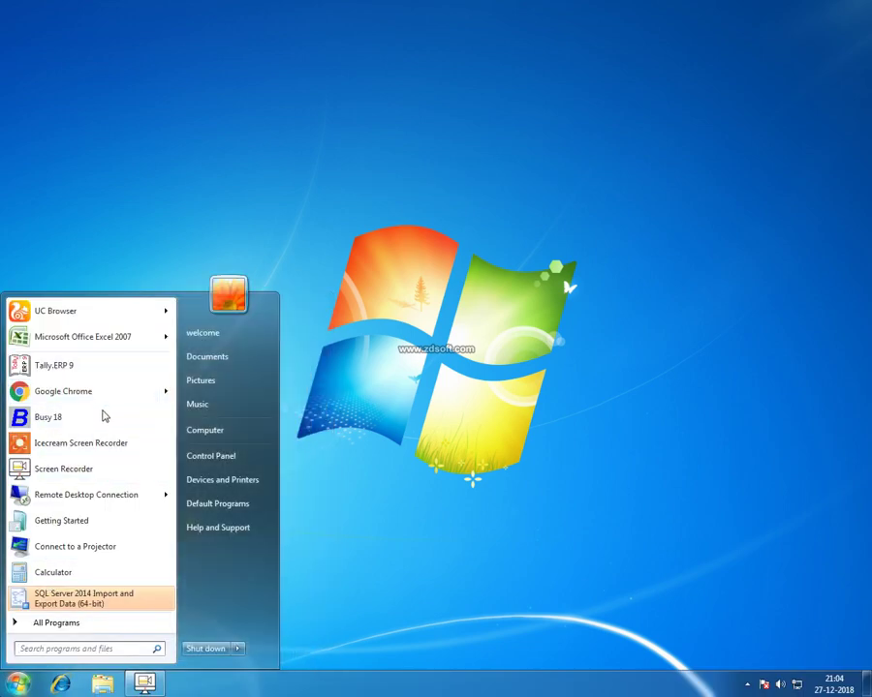
click(97, 418)
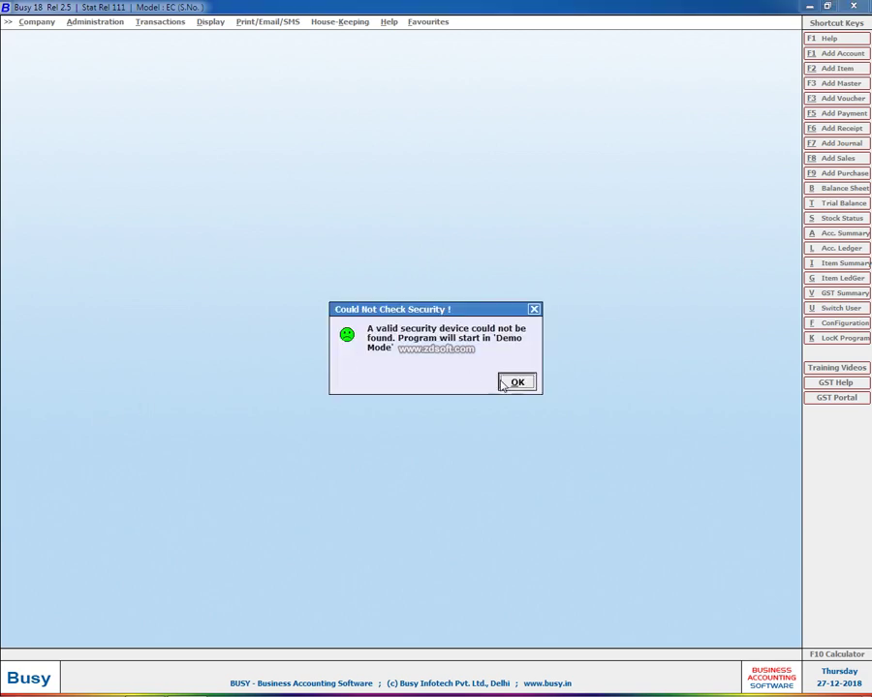
Dismiss the demo warning and save the Busy model with Access as the database type
click(516, 379)
click(64, 157)
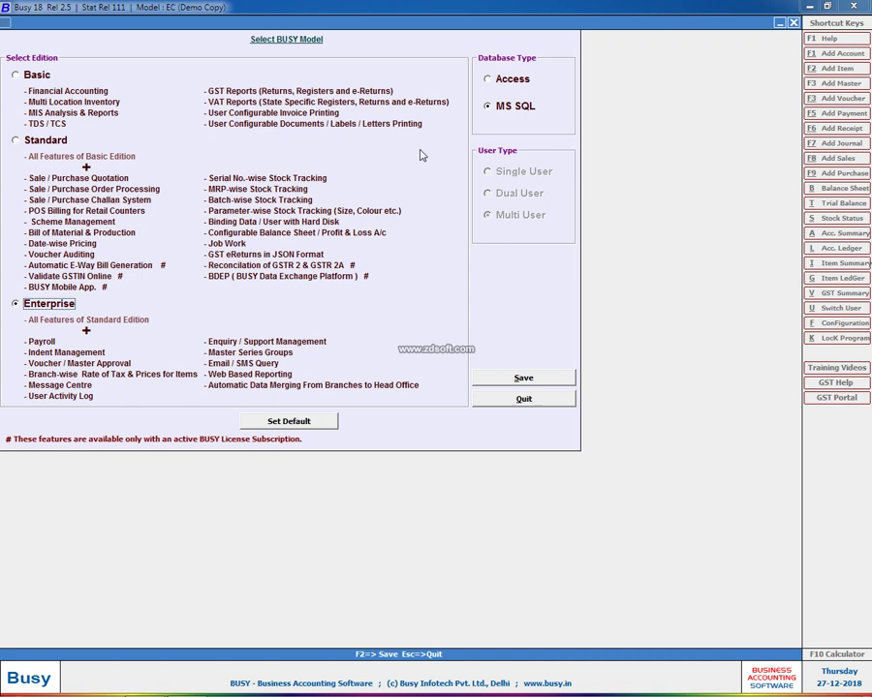
click(506, 80)
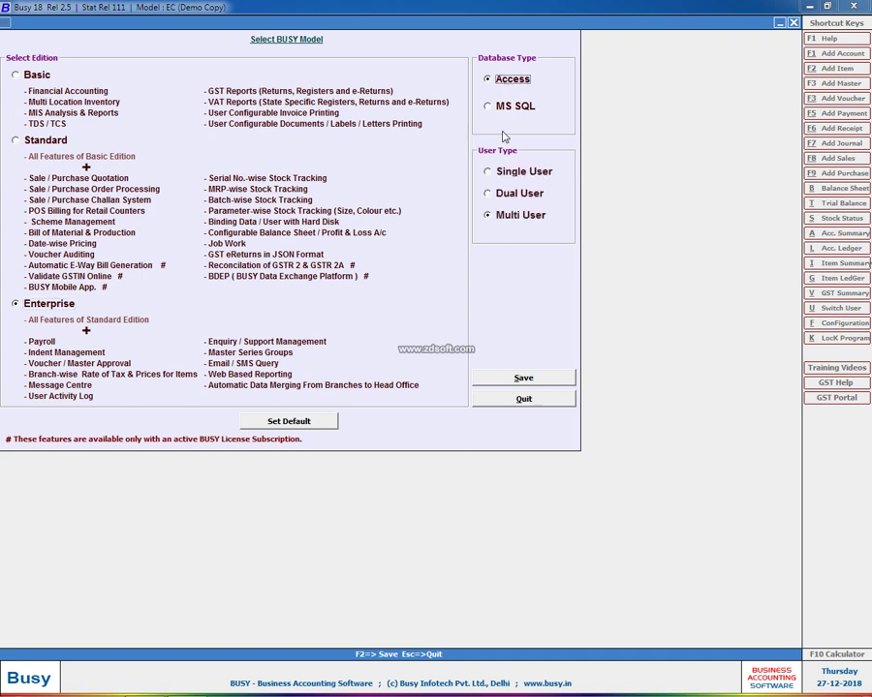
click(514, 378)
click(469, 385)
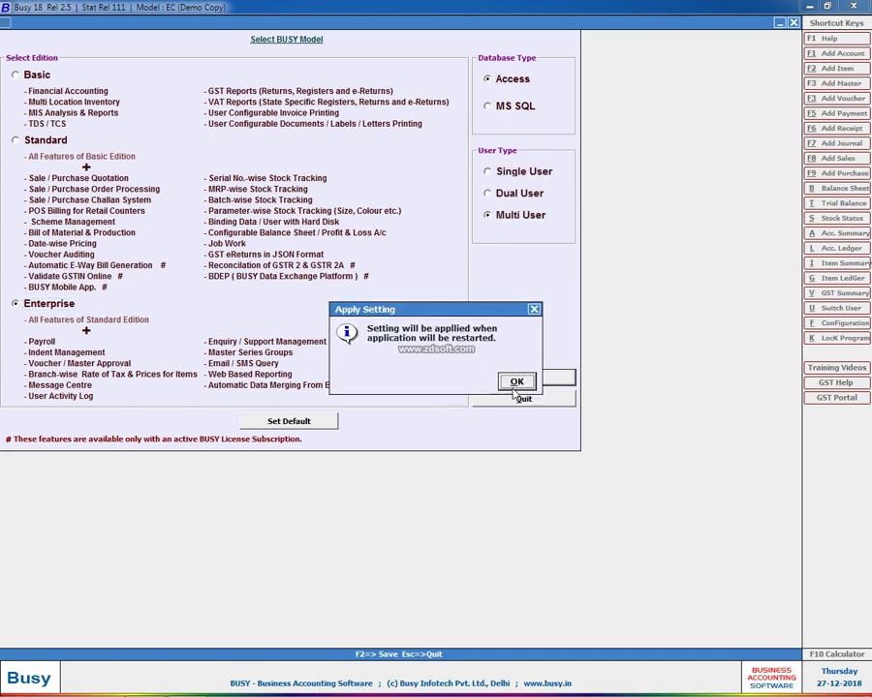
click(516, 381)
Exit and relaunch Busy 18 in demo mode, then bring up the Company menu
click(48, 255)
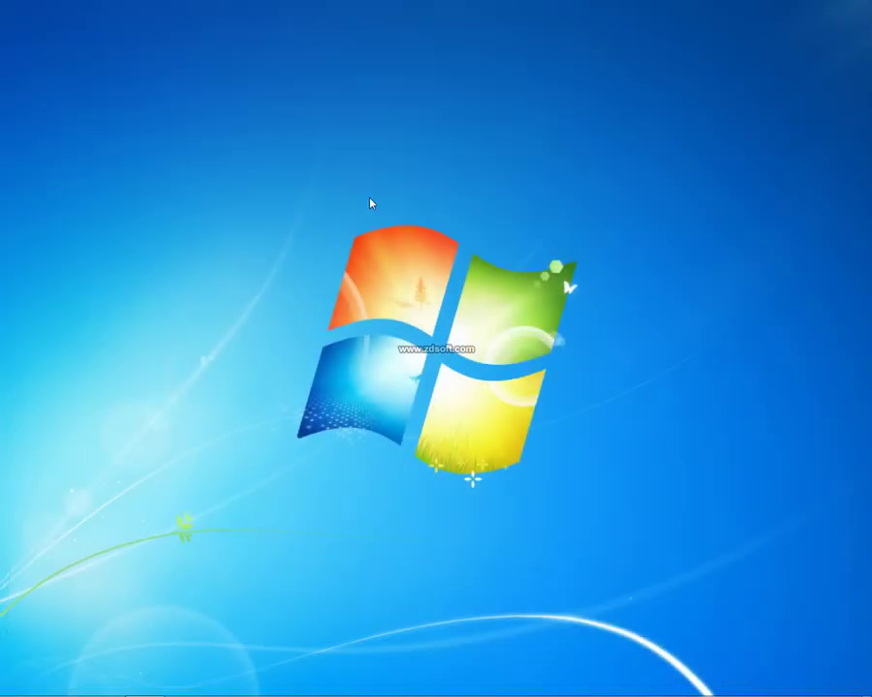
right_click(370, 200)
click(400, 238)
click(18, 684)
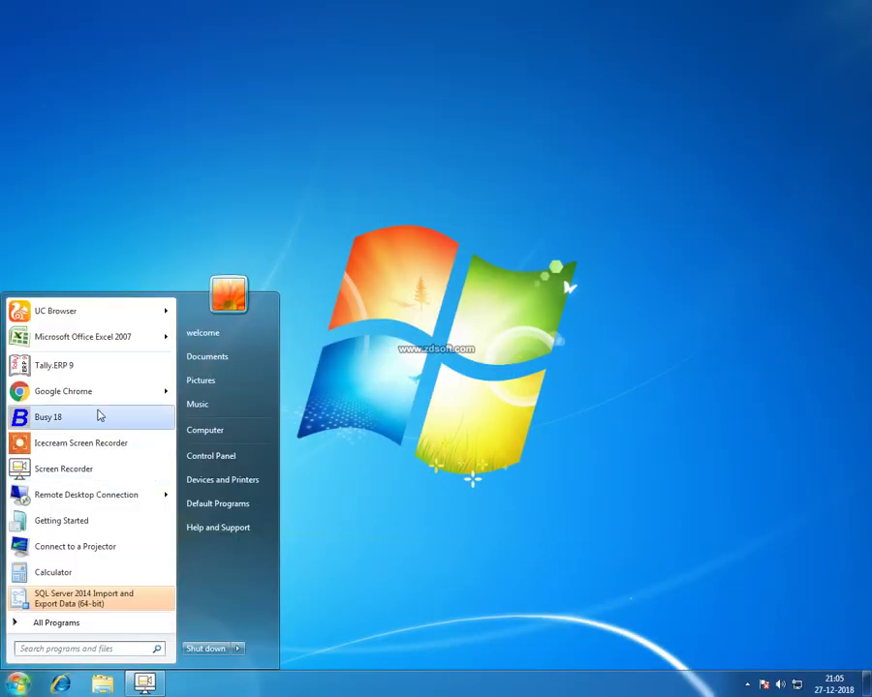
click(100, 415)
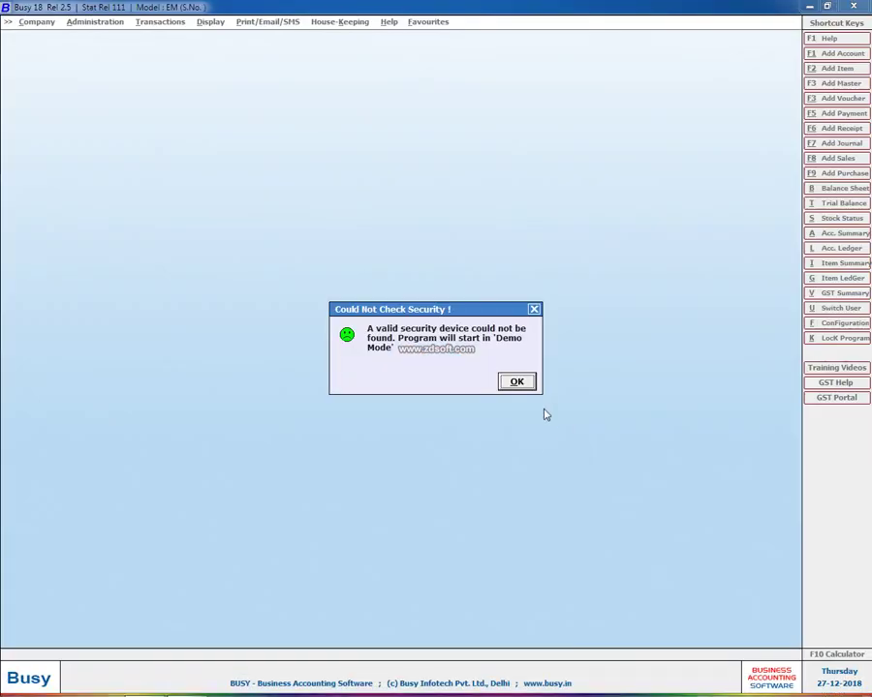
click(523, 387)
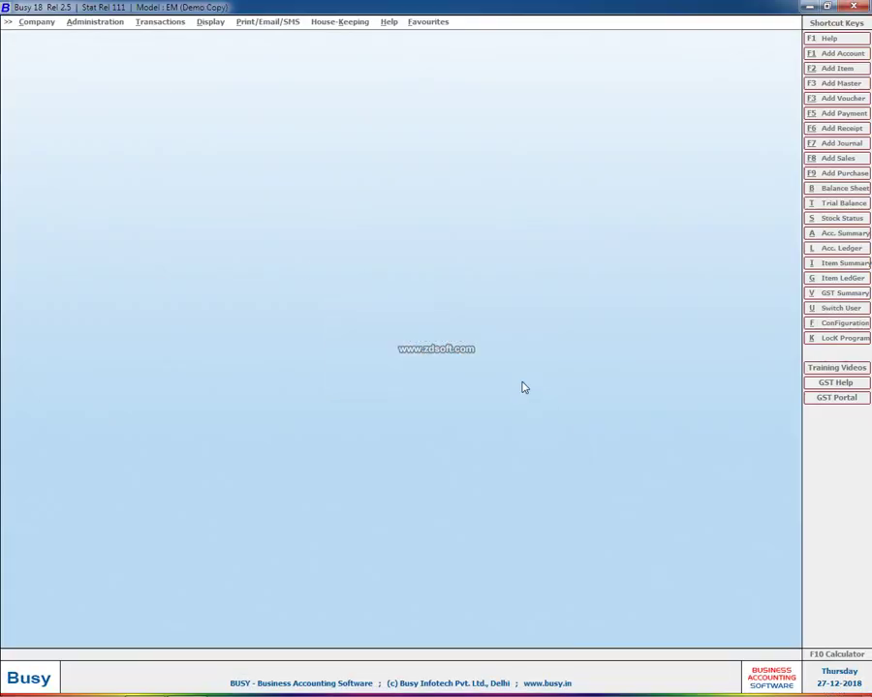
click(37, 21)
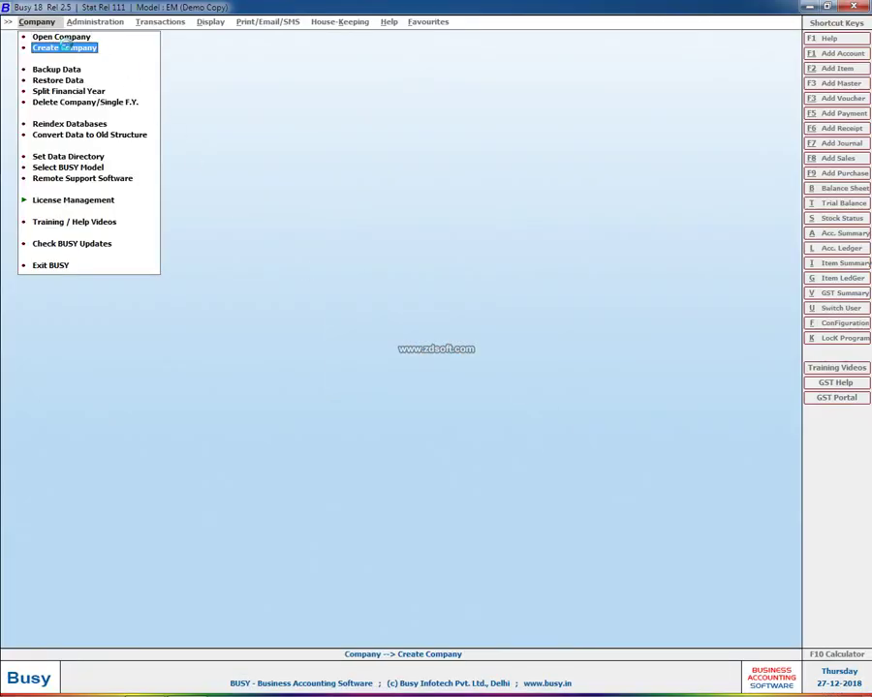
Start a new company named SUPER TRADING COM
click(60, 46)
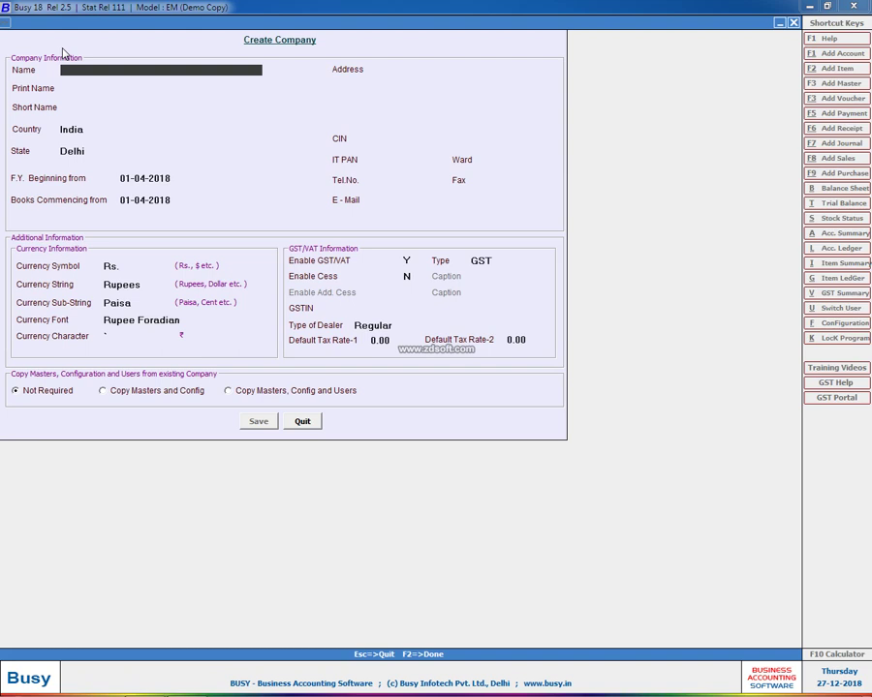
text(SUPER TRADING CO)
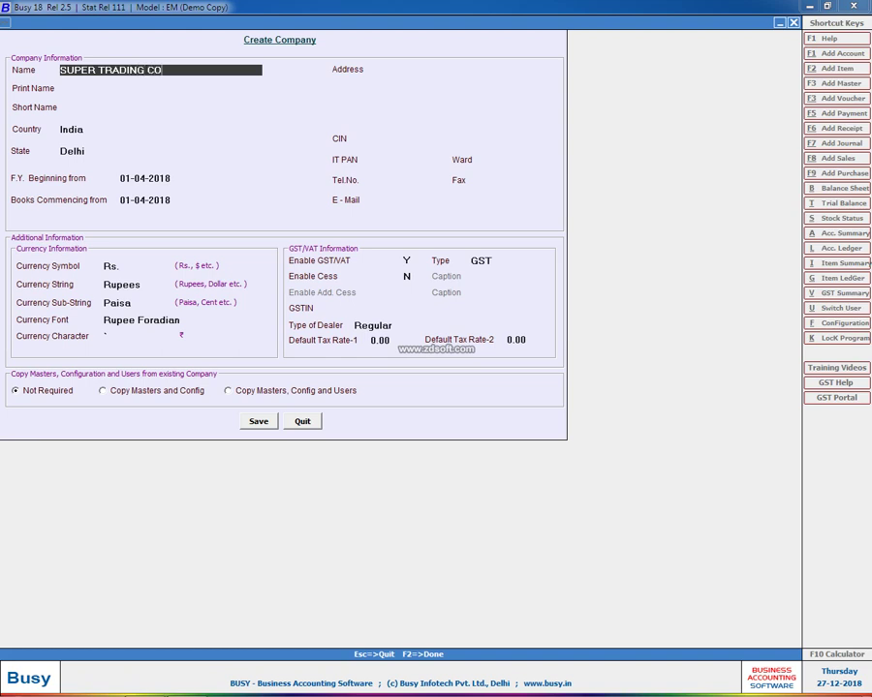
text(M)
key(Return)
key(Return)
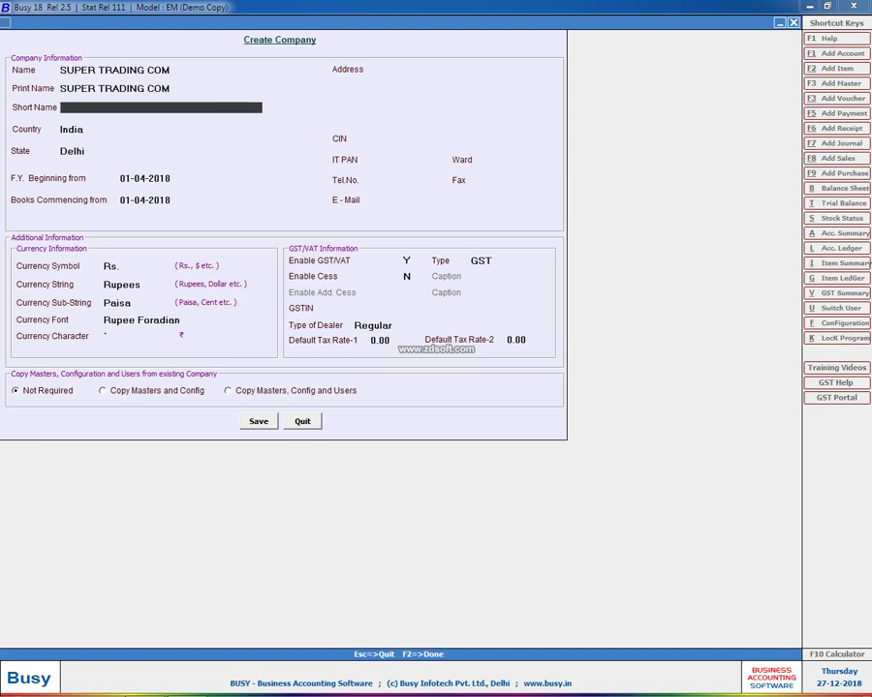
key(Return)
key(Return)
key(Return)
key(Return)
key(Return)
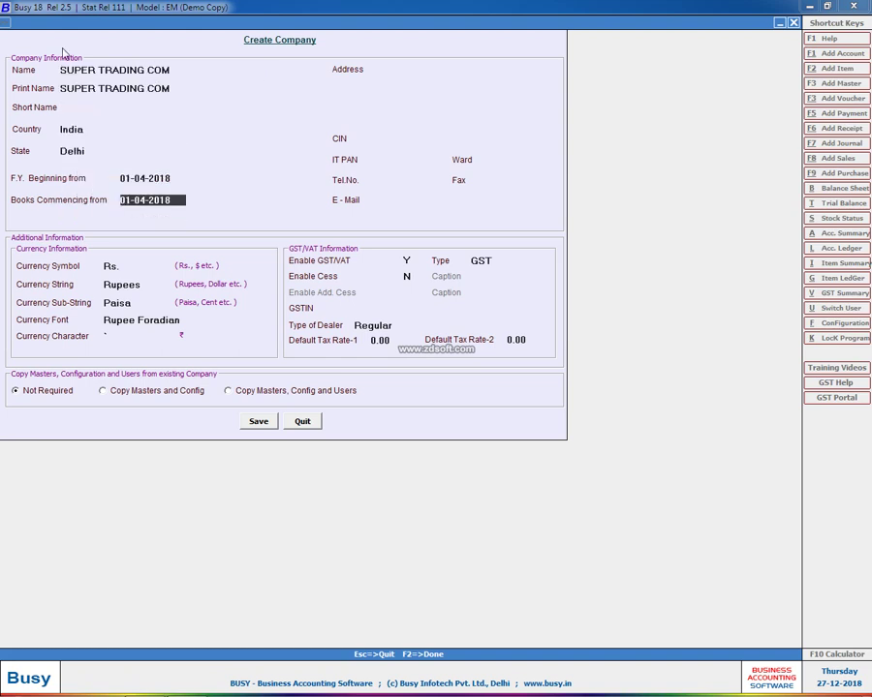
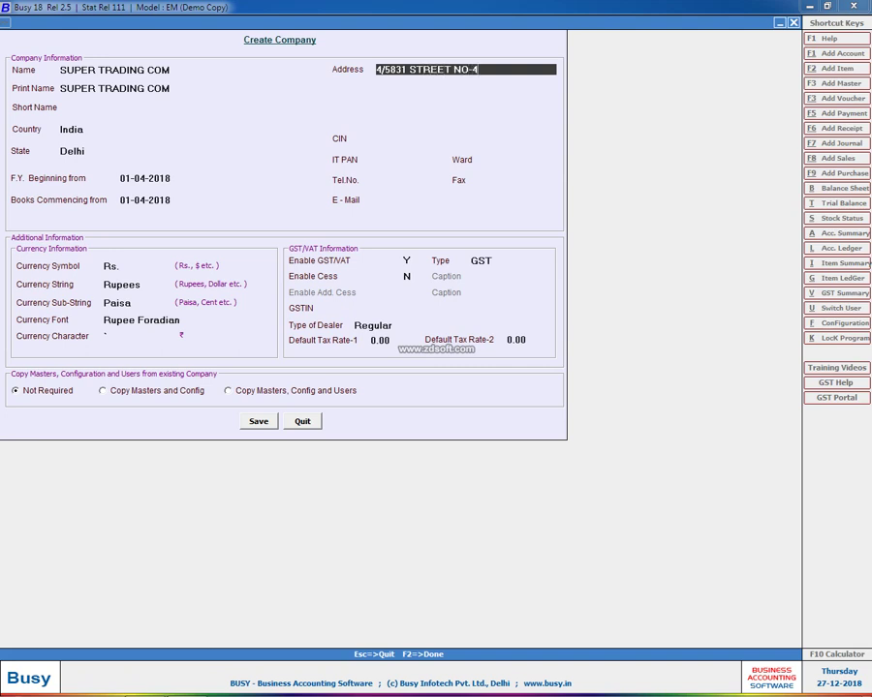
Enter the three-line company address ending 'COLONY SHAHDARA' and 'DELHI-110031', moving to IT PAN
key(Return)
text(C)
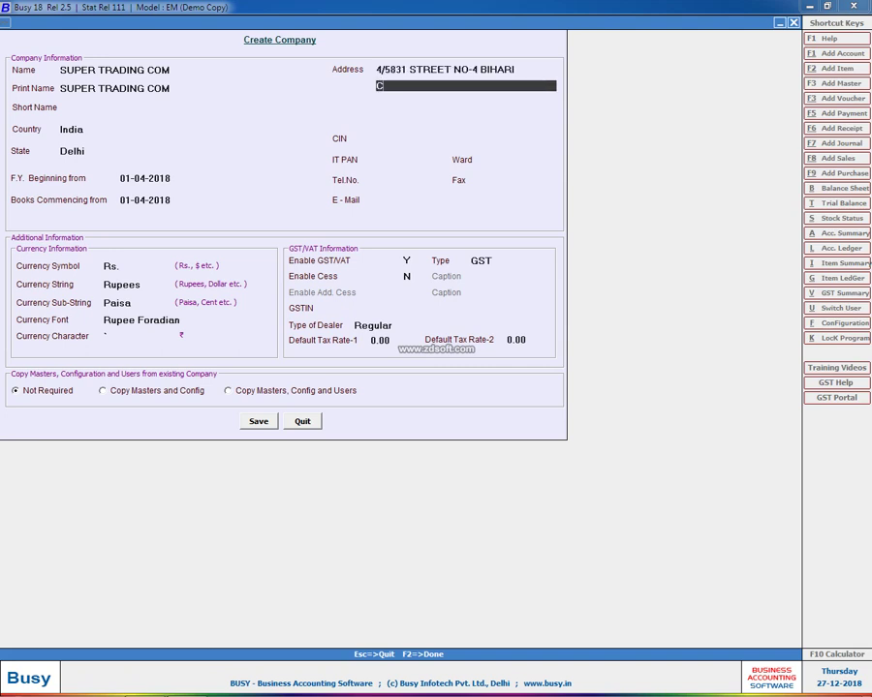
text(OLONY SHAHDARA)
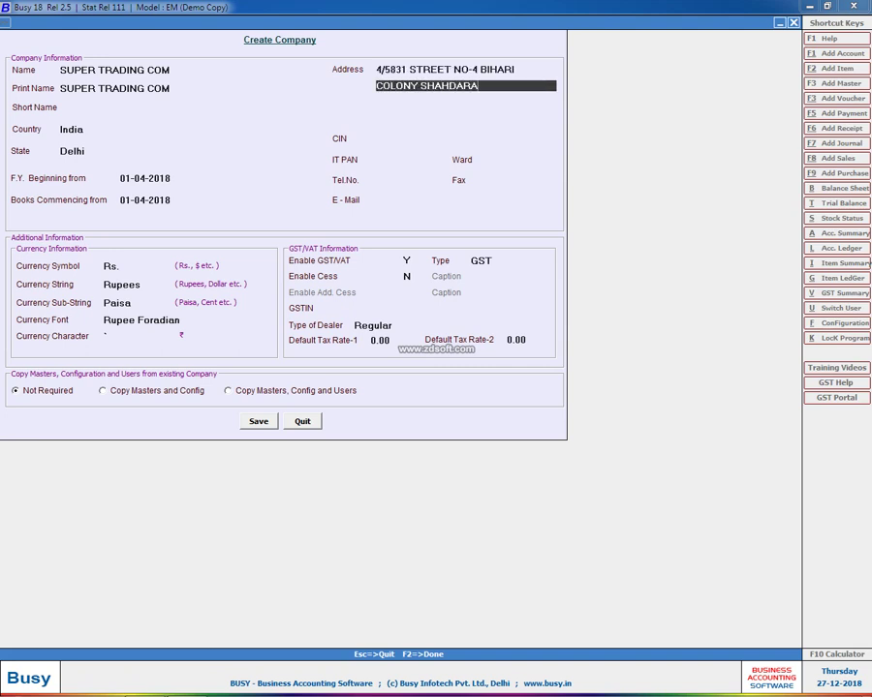
key(Return)
text(DELHI)
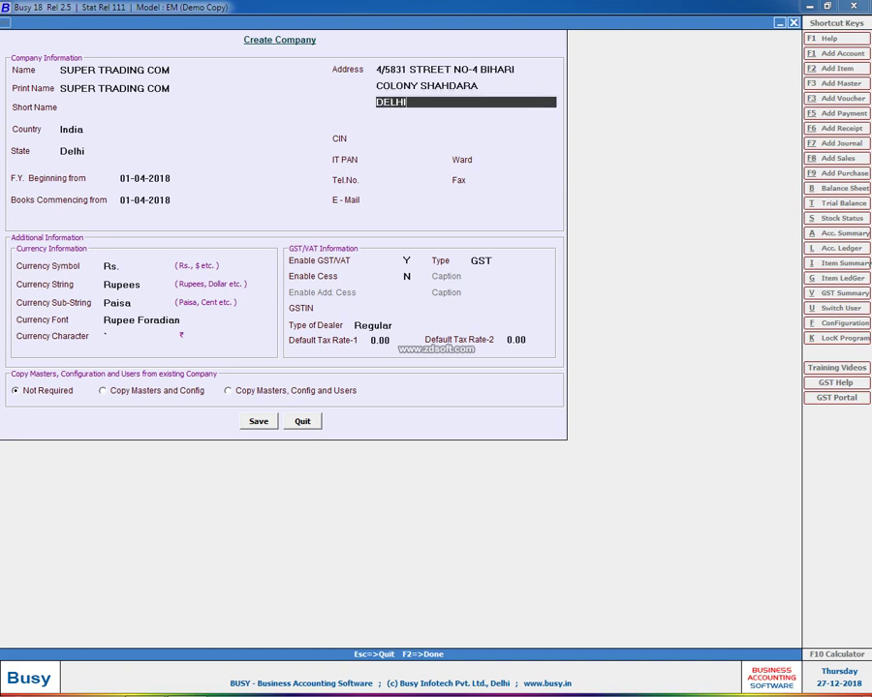
text(-110031)
key(Return)
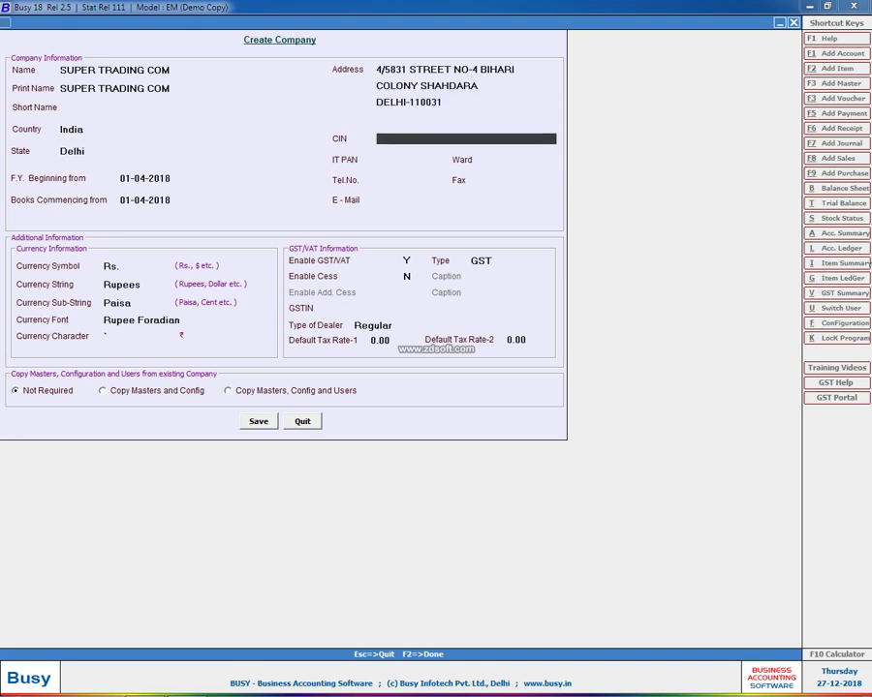
key(Return)
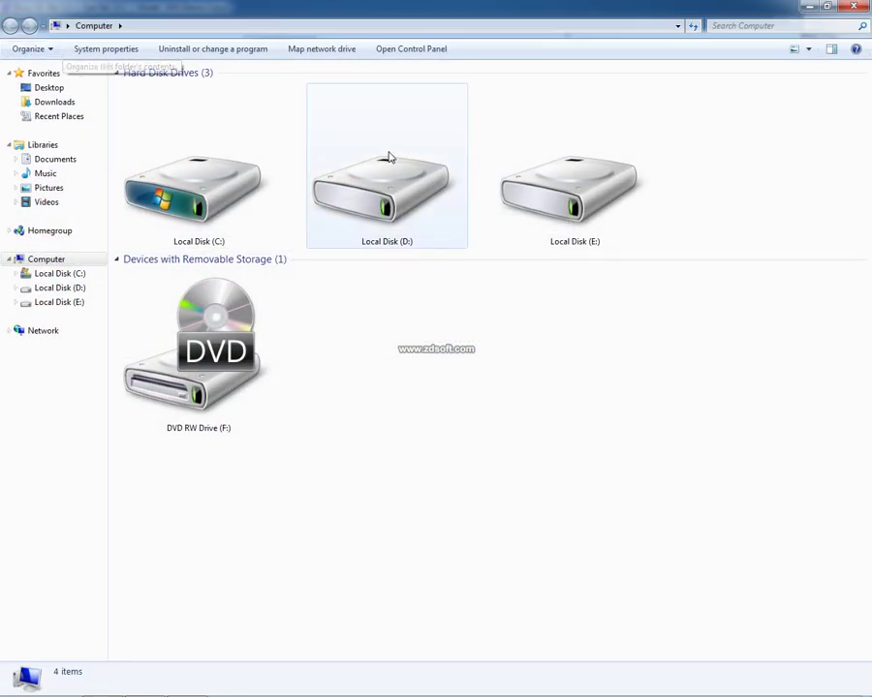
Open the 1.Project workbook from D:\Busy Note Important\Project
click(405, 183)
double_click(405, 183)
double_click(186, 132)
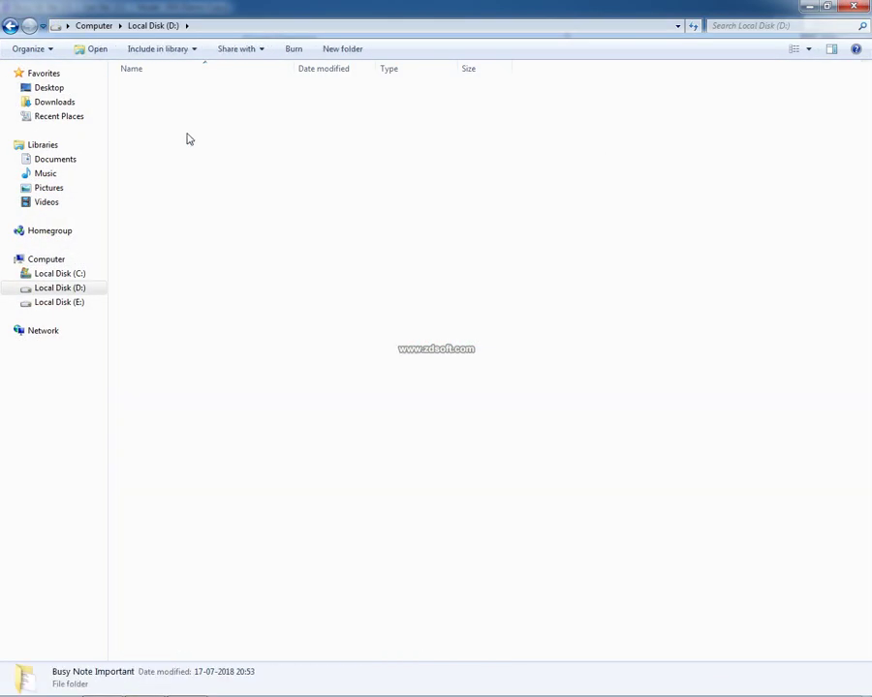
double_click(148, 360)
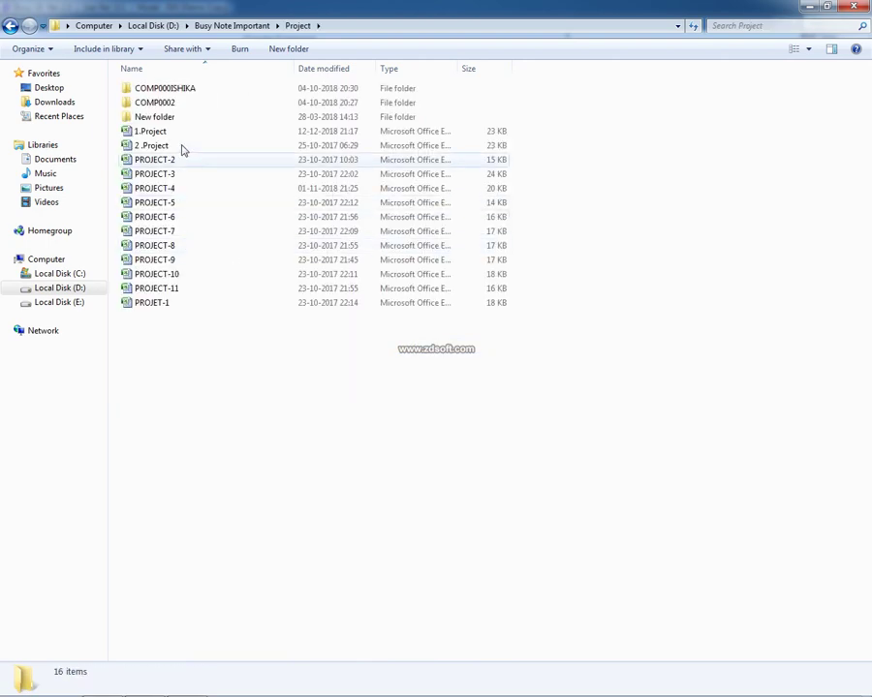
double_click(166, 134)
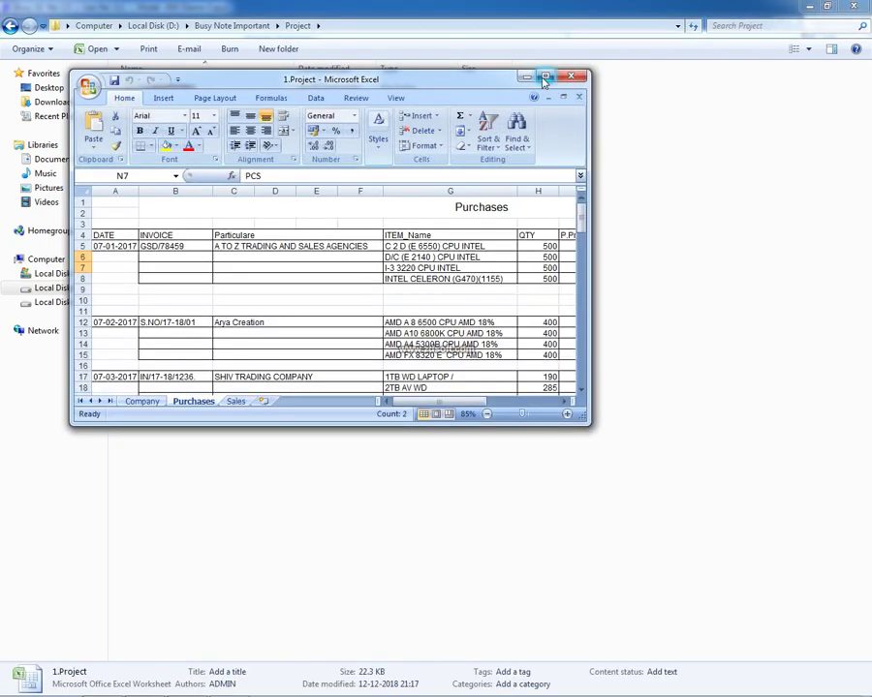
Maximize Excel and view Computer World International's details on the Company sheet
click(545, 76)
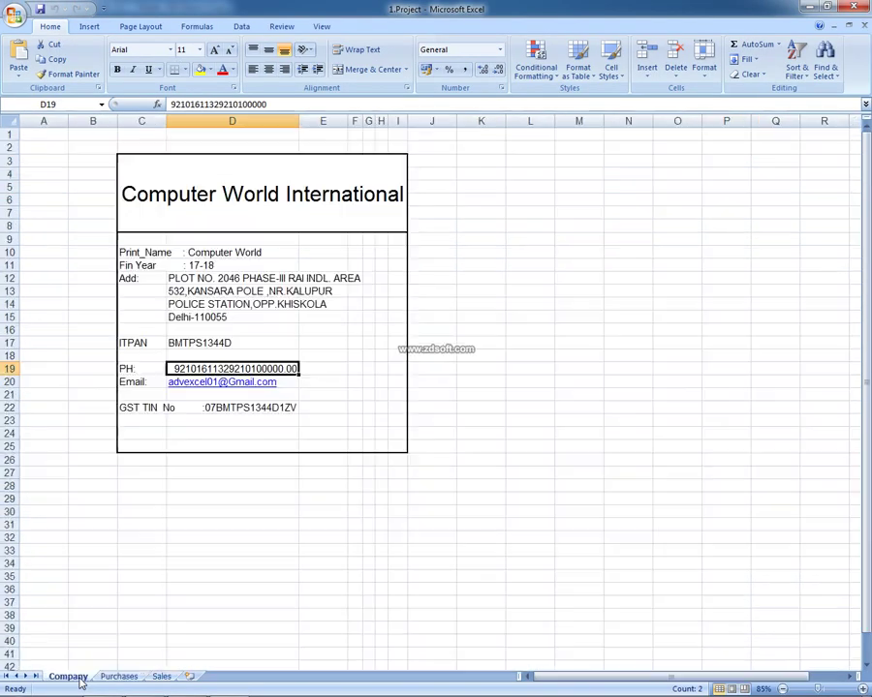
click(70, 676)
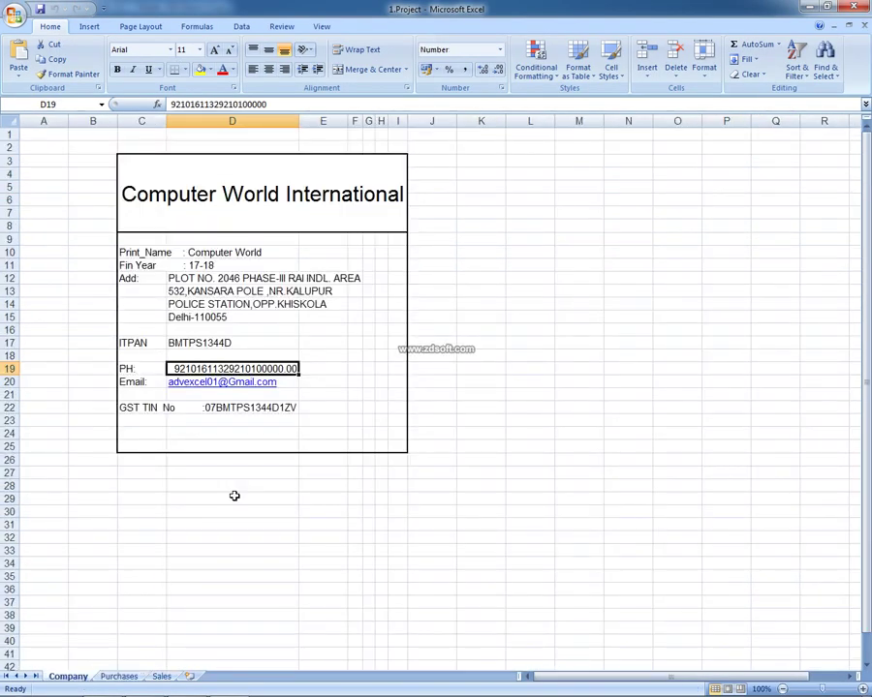
scroll(239, 492, up, 2)
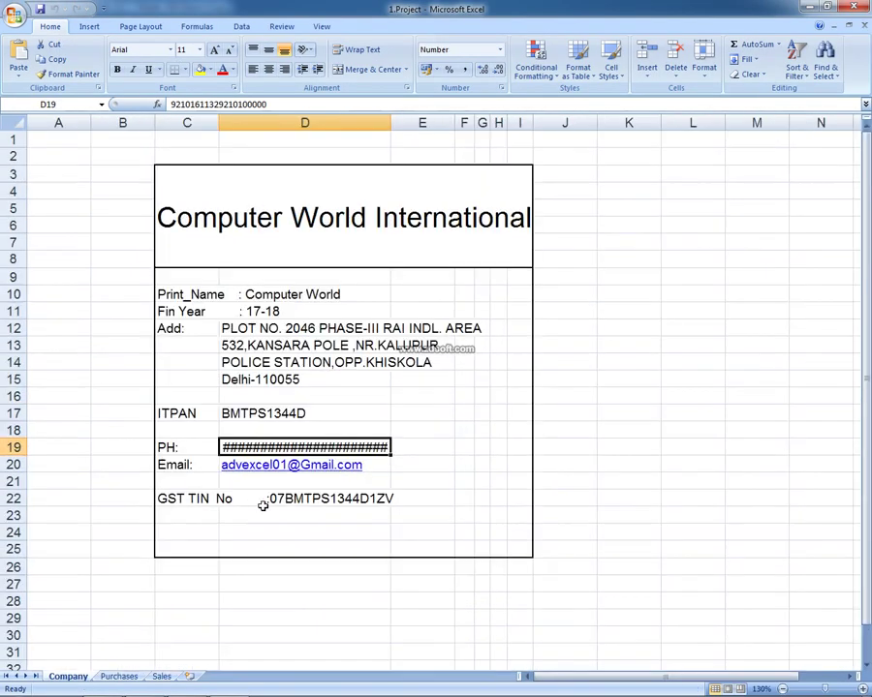
key(alt+Tab)
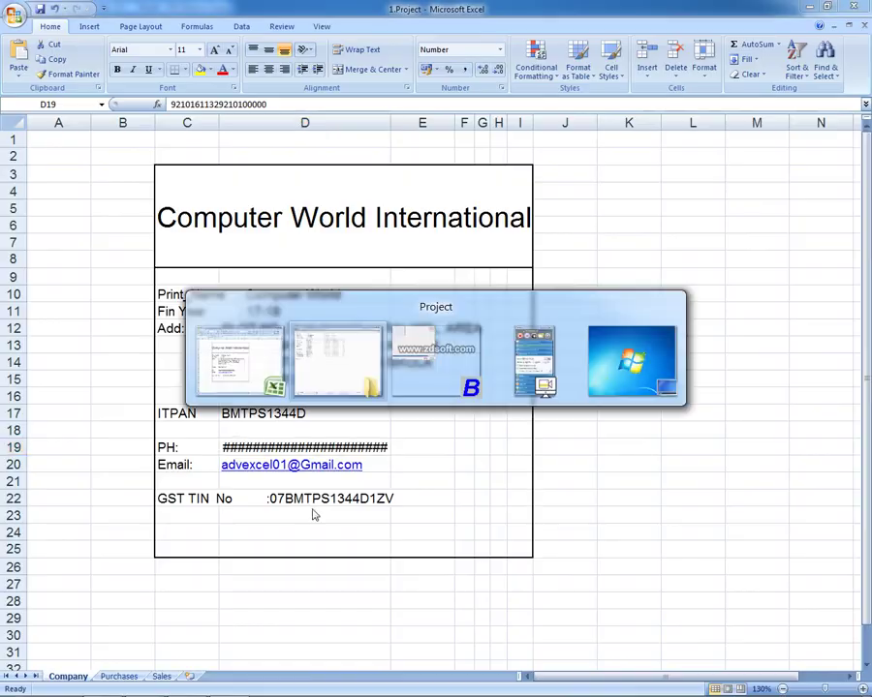
key(alt+Tab)
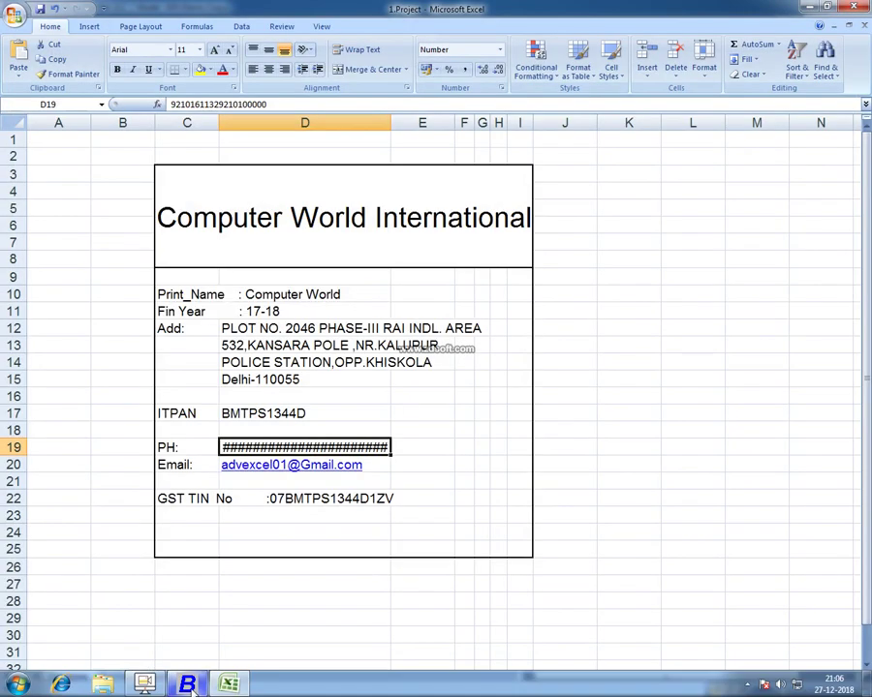
Enter the company's IT PAN, ward 235, telephone number and fax number
click(184, 681)
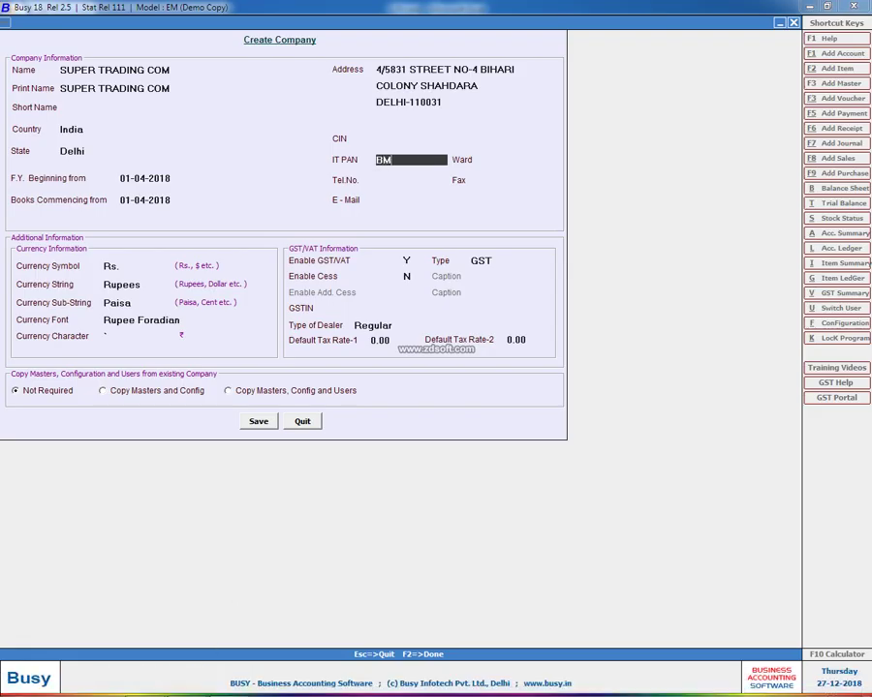
key(Return)
key(Return)
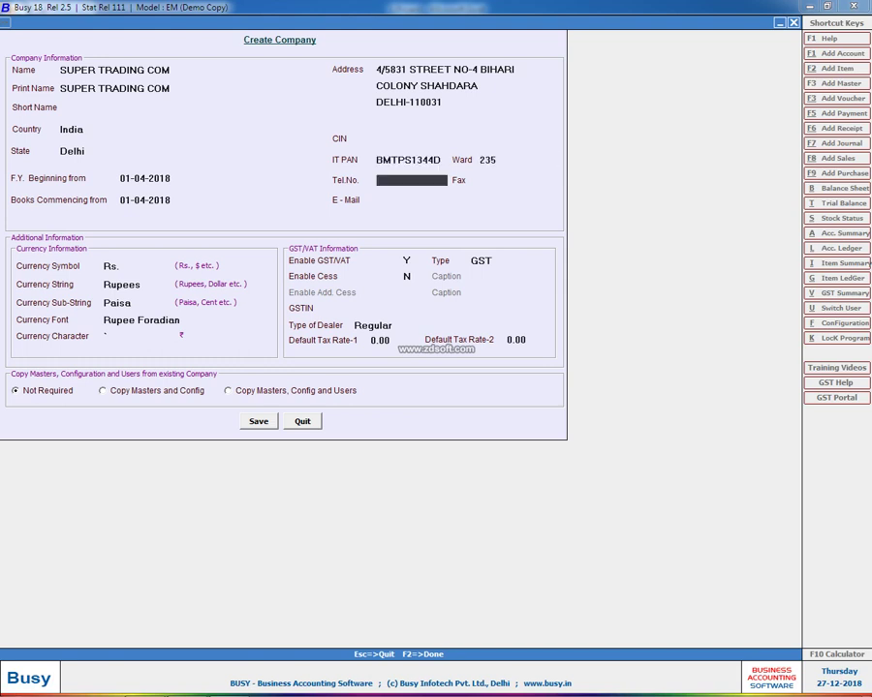
key(Return)
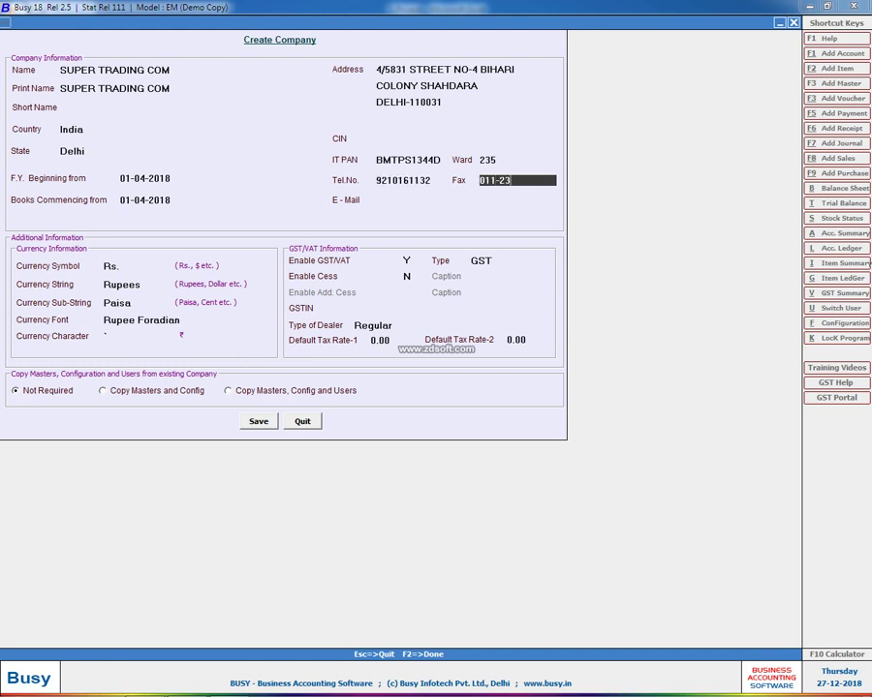
key(Return)
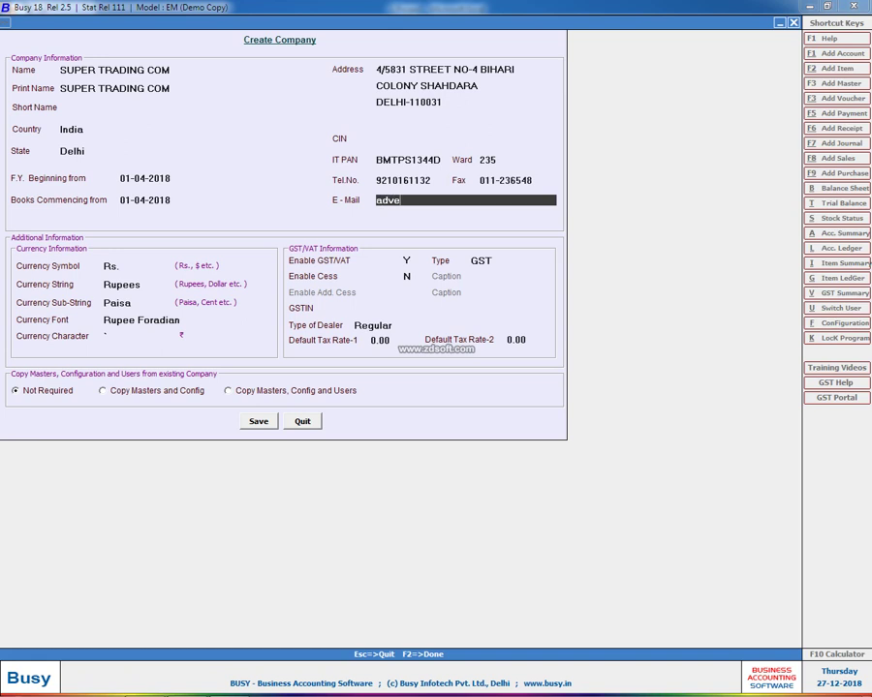
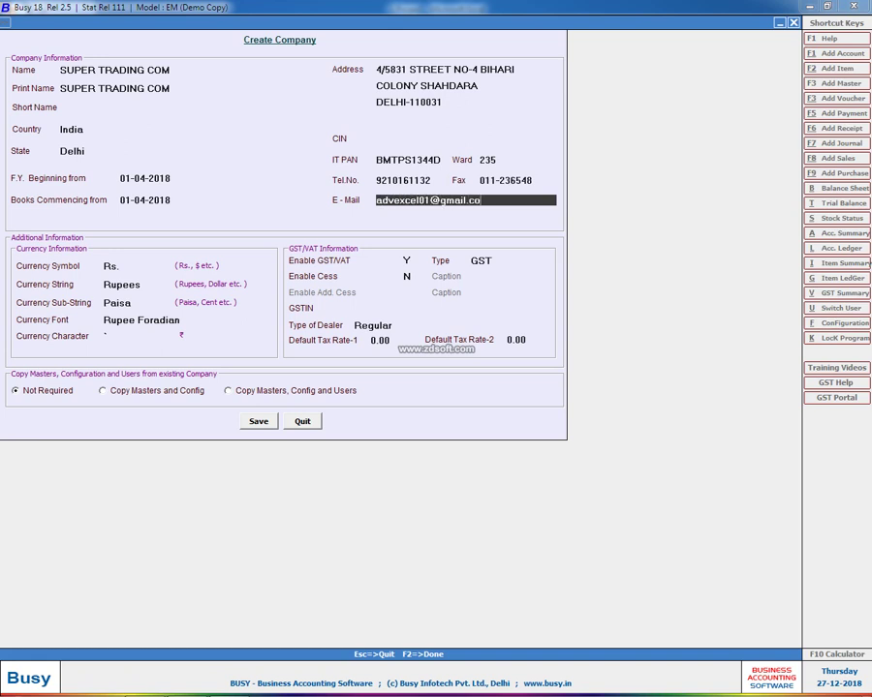
Add the company e-mail and GSTIN, keep Regular dealer type, and save the company
key(Return)
key(Return)
key(Return)
key(Return)
key(Return)
key(Return)
key(Return)
key(Return)
key(Return)
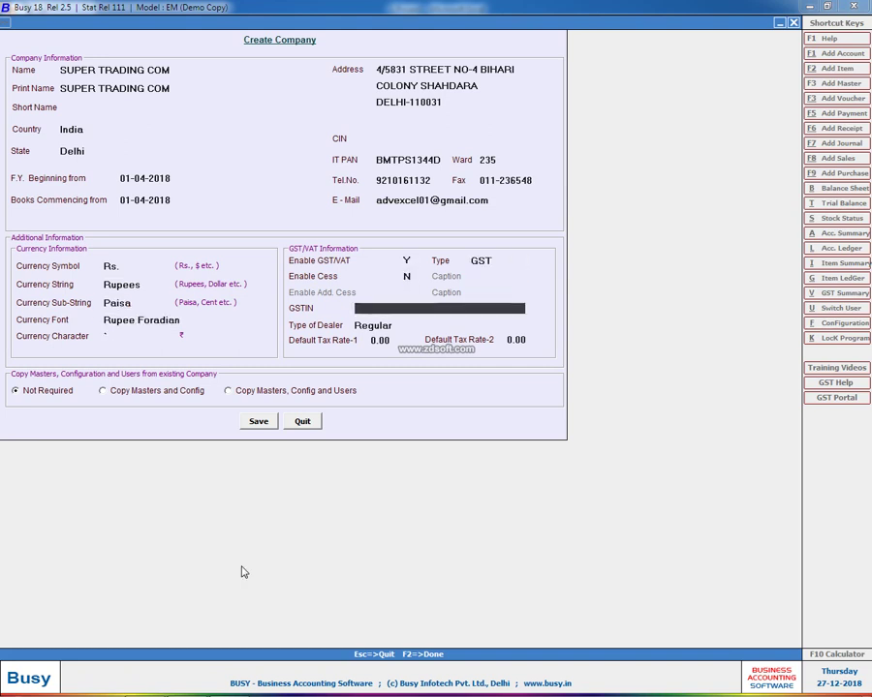
key(Return)
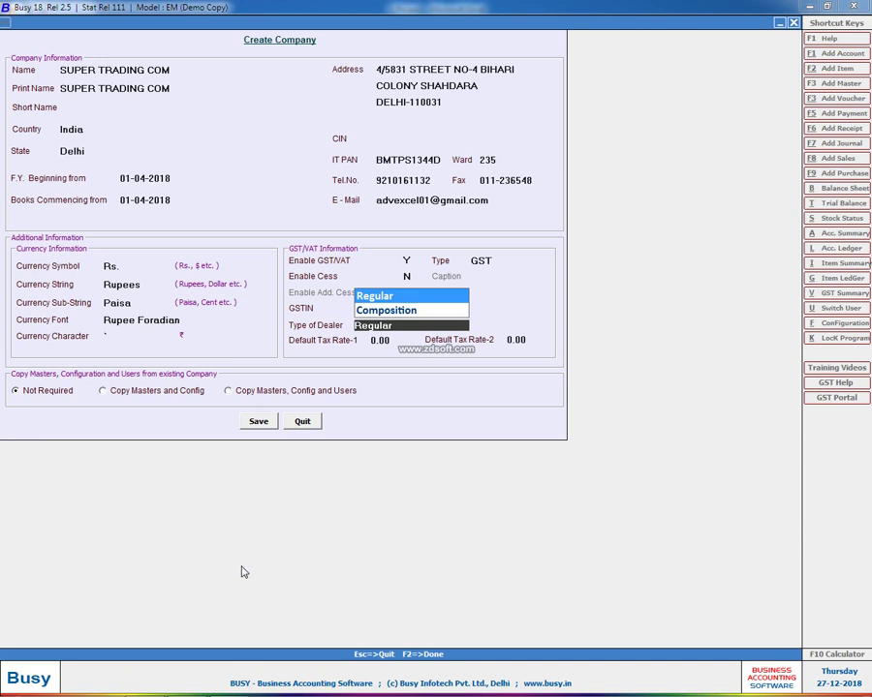
key(Return)
key(Return)
key(Return)
key(Return)
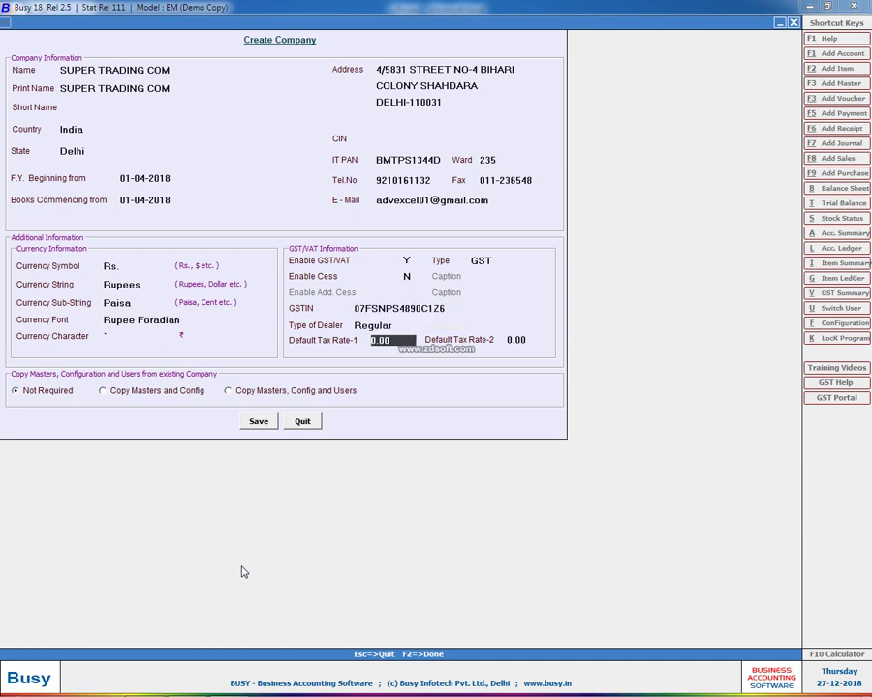
key(Return)
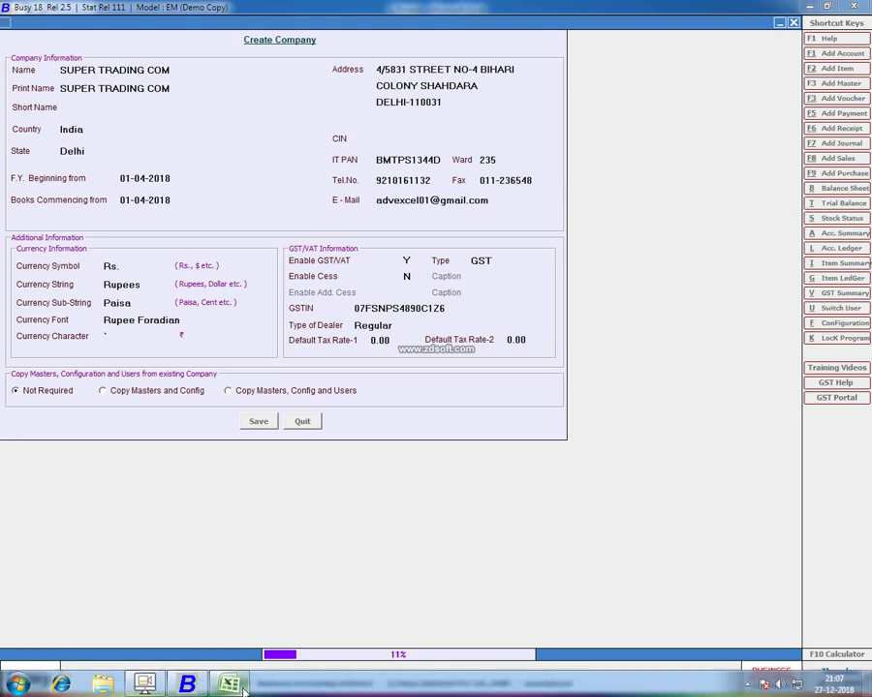
Open the Purchases sheet and widen column A so the dates show fully
click(229, 685)
click(123, 676)
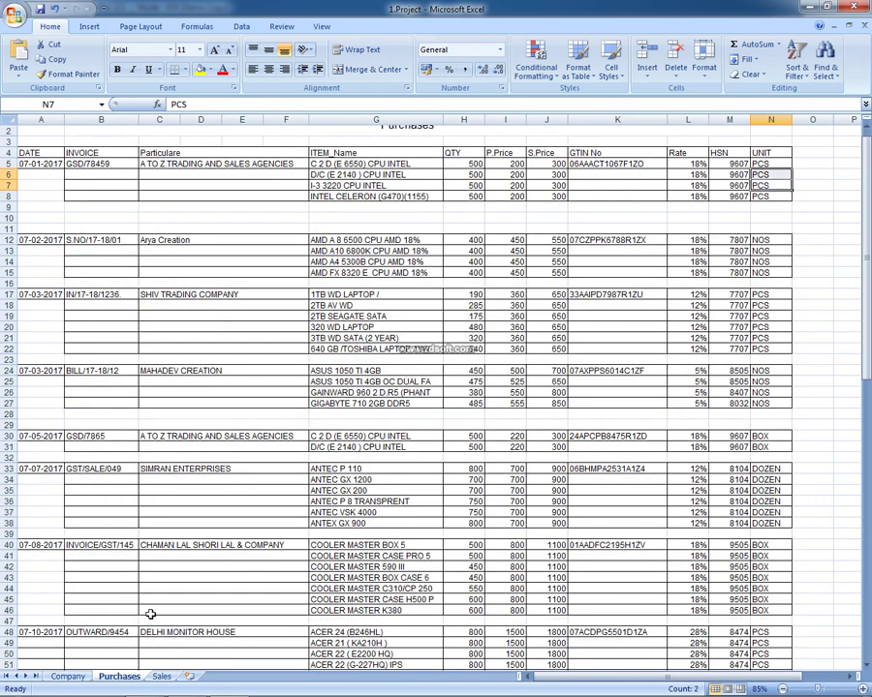
ctrl+scroll(36, 203, up, 1)
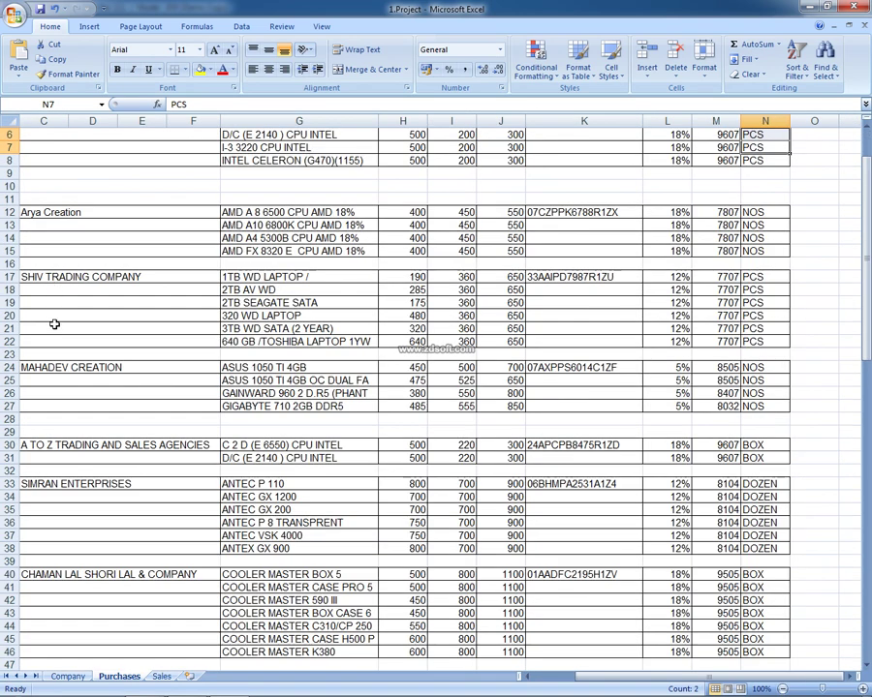
key(Left)
key(Left)
key(Left)
key(Left)
key(Left)
key(Left)
key(Left)
key(Left)
key(Left)
key(Left)
key(Left)
key(Left)
key(Left)
key(Up)
key(Up)
key(Up)
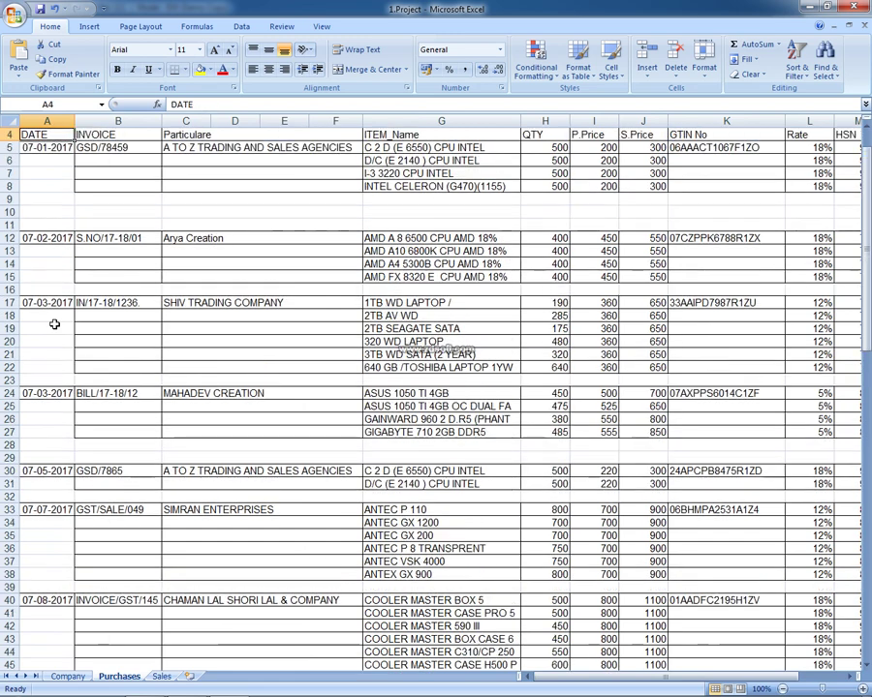
key(Down)
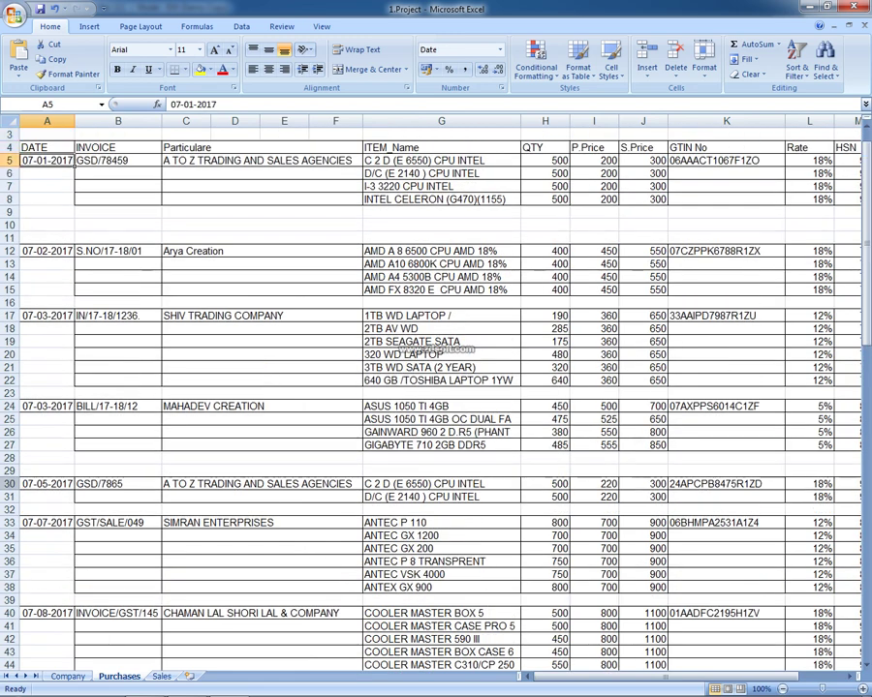
ctrl+scroll(54, 533, up, 2)
scroll(32, 327, up, 2)
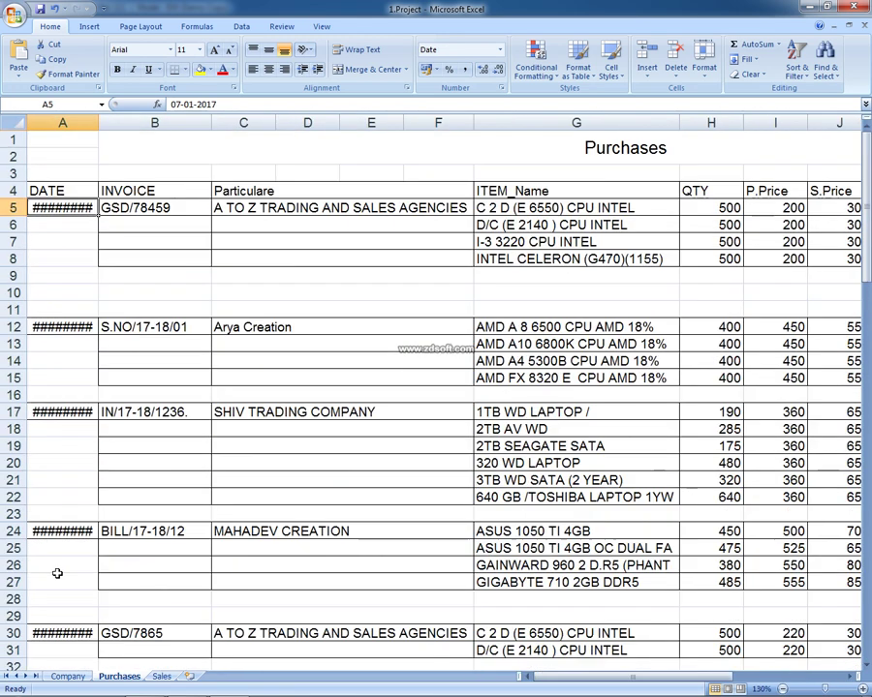
drag(96, 124, 114, 124)
Review row 6's particulars, purchase price, GTIN and unit columns
click(270, 218)
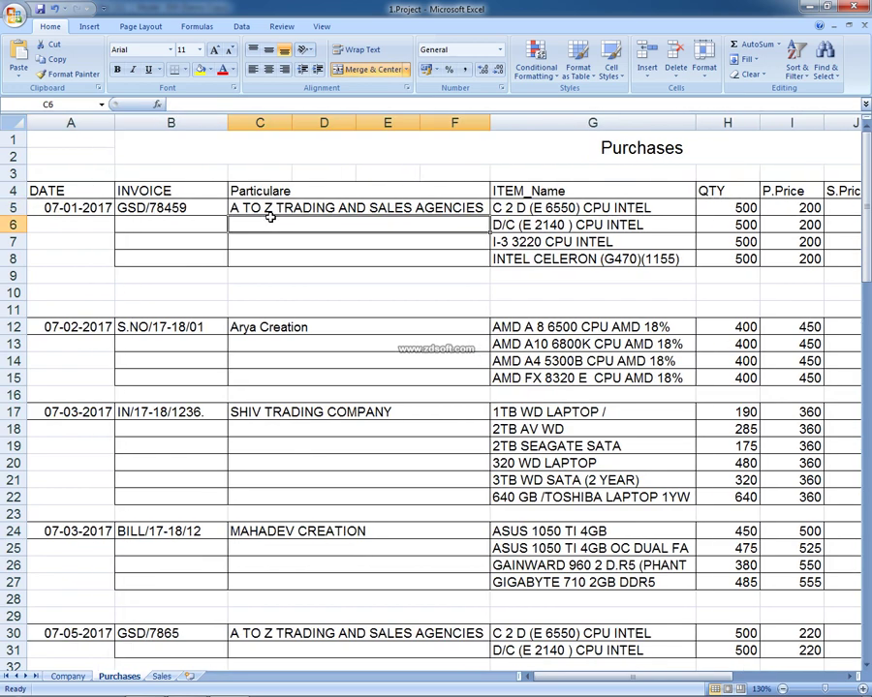
key(Right)
key(Right)
key(Right)
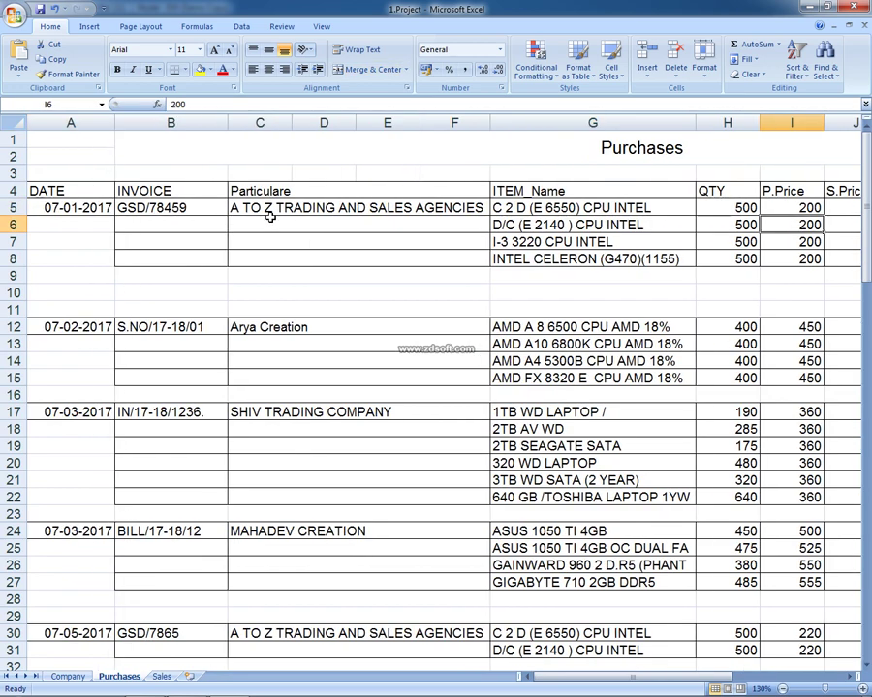
key(Right)
key(Right)
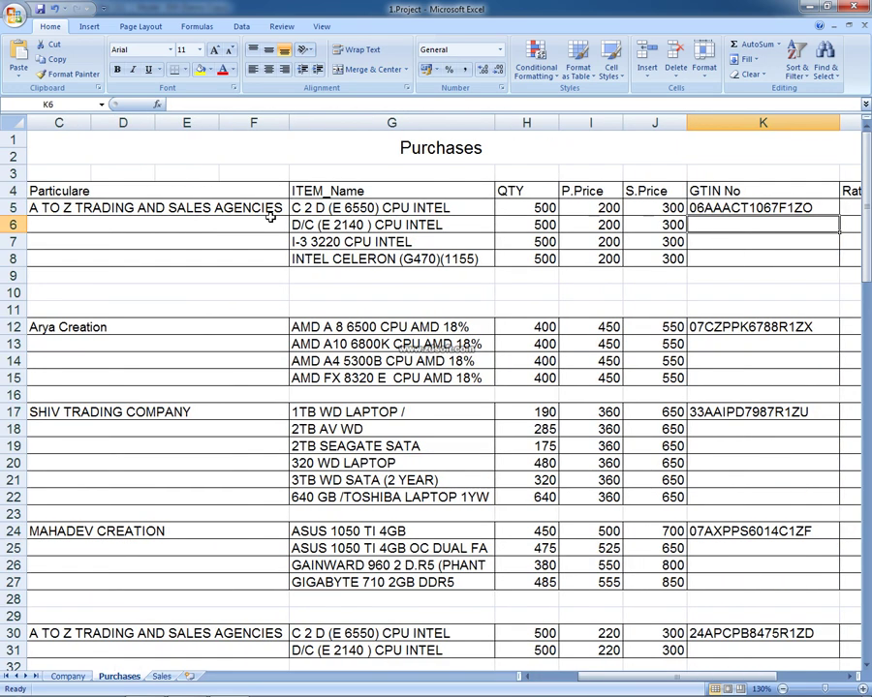
key(Right)
key(Right)
key(Right)
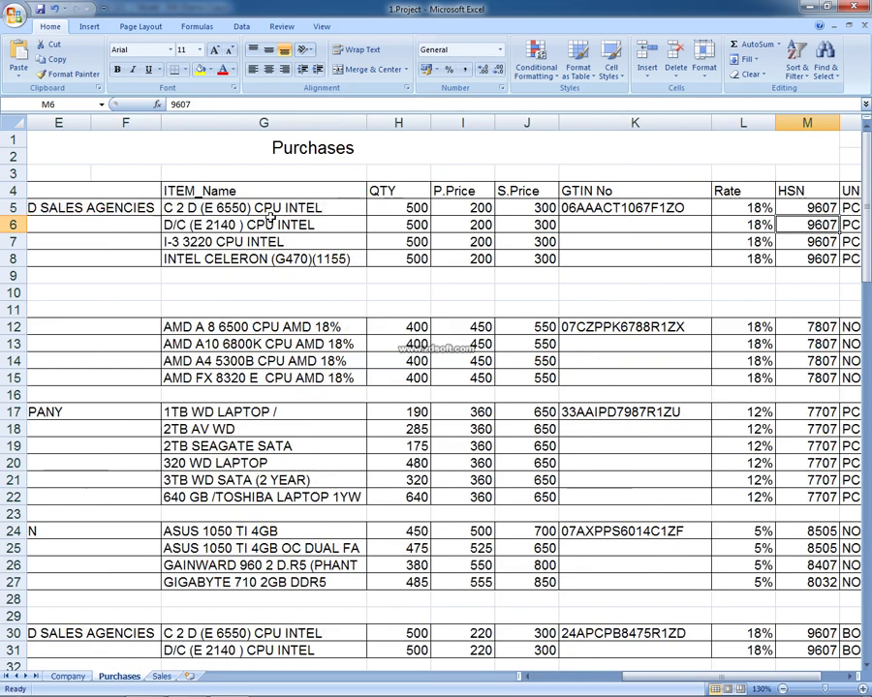
key(Left)
key(Left)
key(Left)
key(Left)
key(Left)
key(Left)
key(Left)
key(Left)
key(Left)
key(Left)
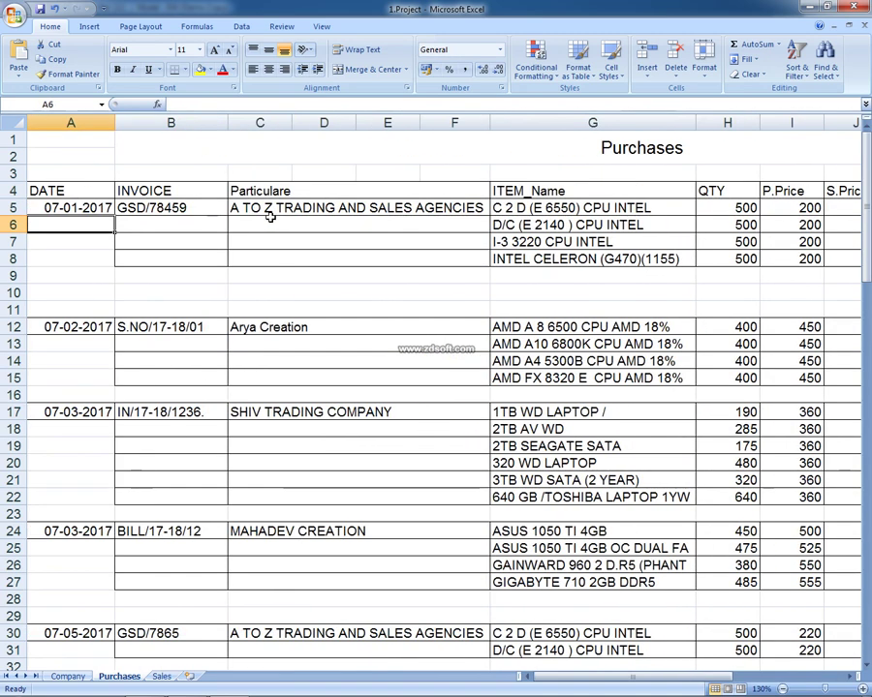
key(Up)
key(Up)
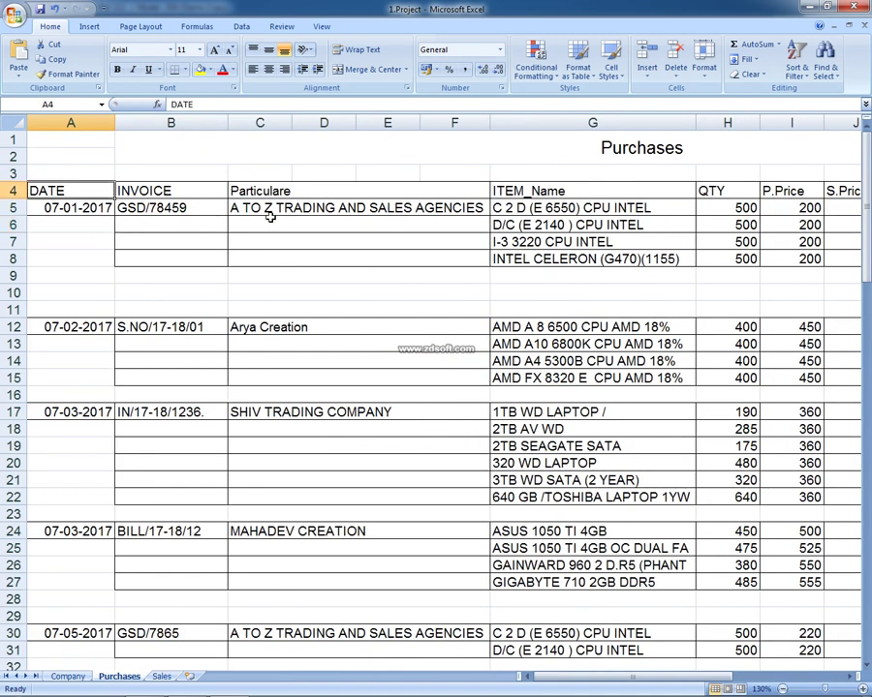
key(alt+Tab)
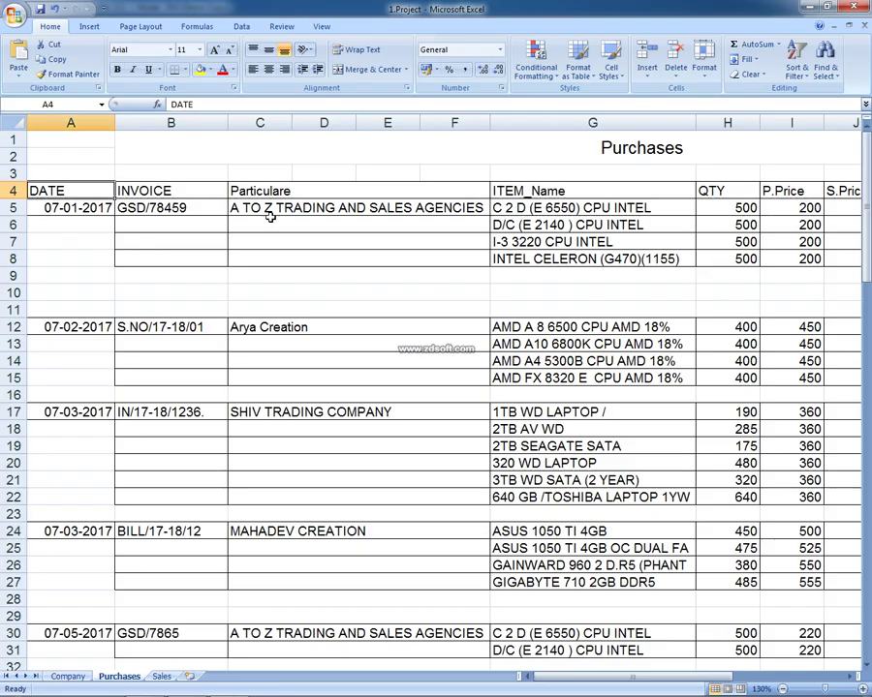
Note DELHI in B10, 07 in C10 and IGST in K10
key(Down)
key(Down)
key(Down)
key(Down)
key(Down)
key(Down)
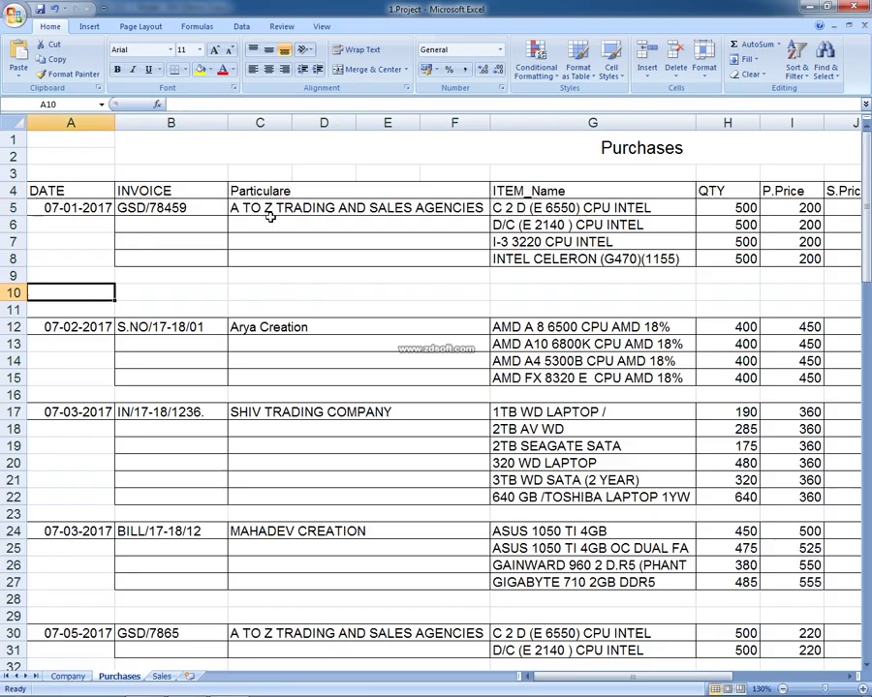
key(Right)
text(DELHI)
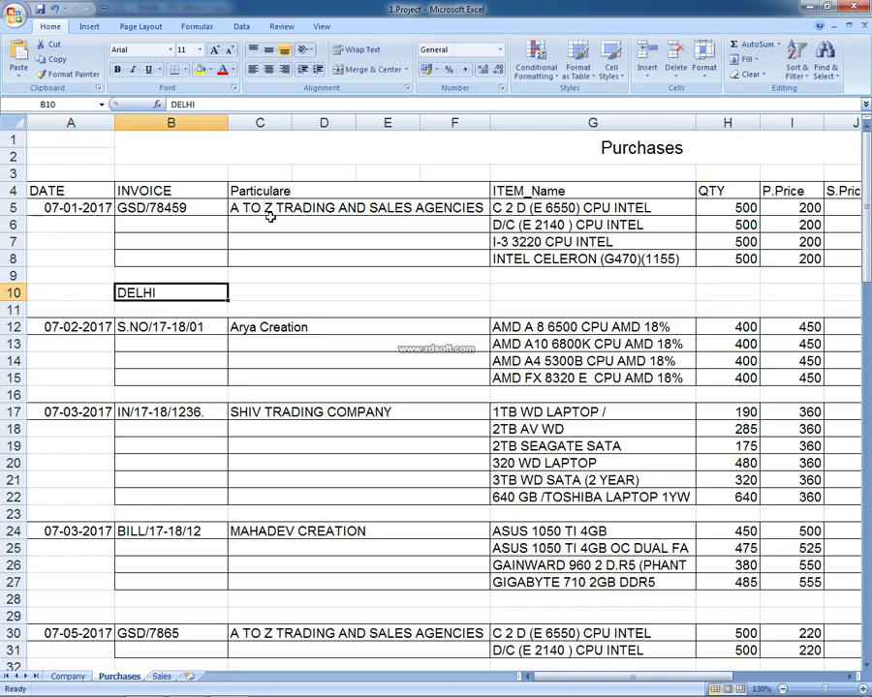
key(Right)
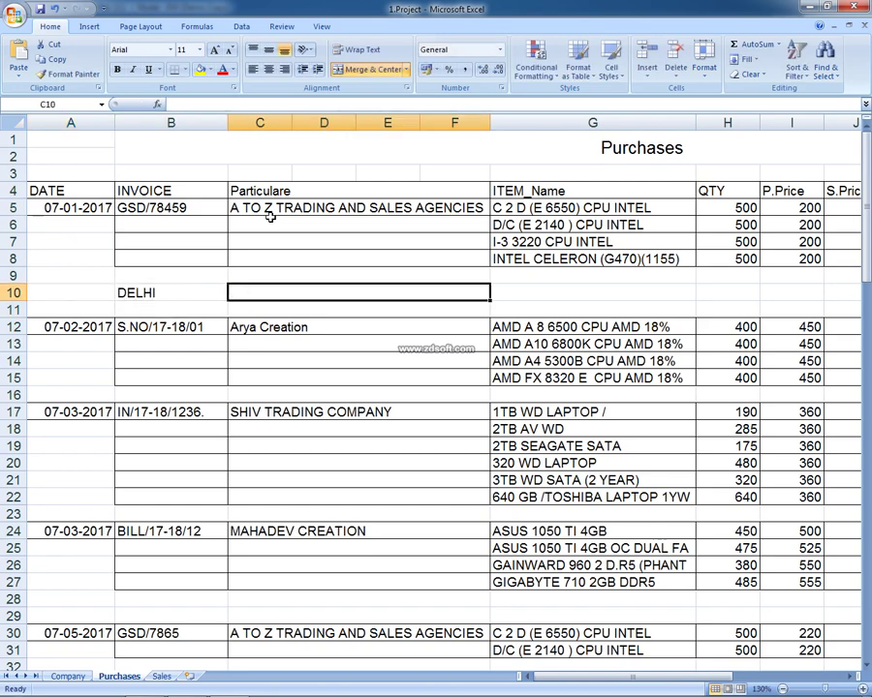
text(07)
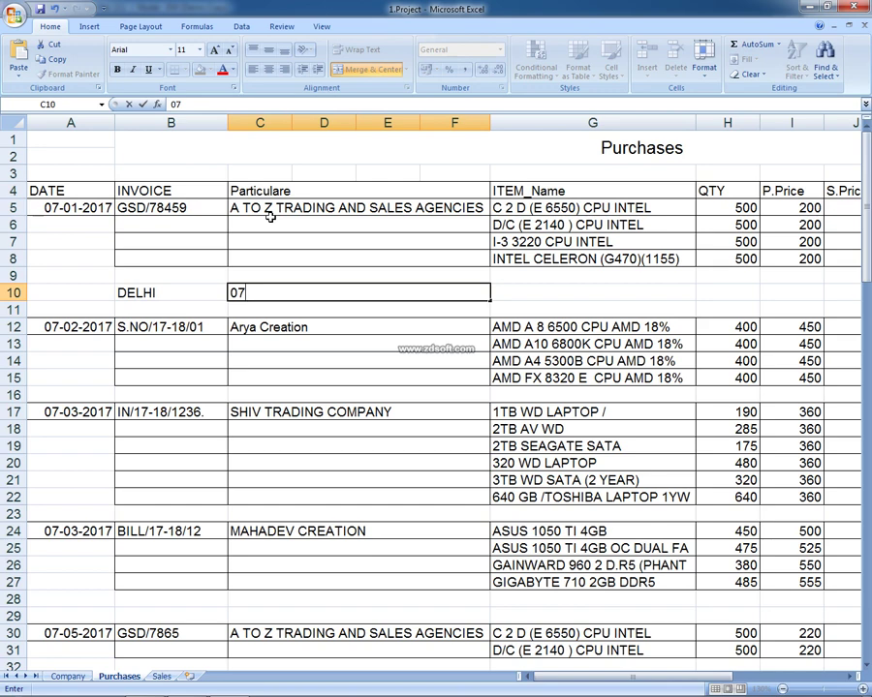
key(Return)
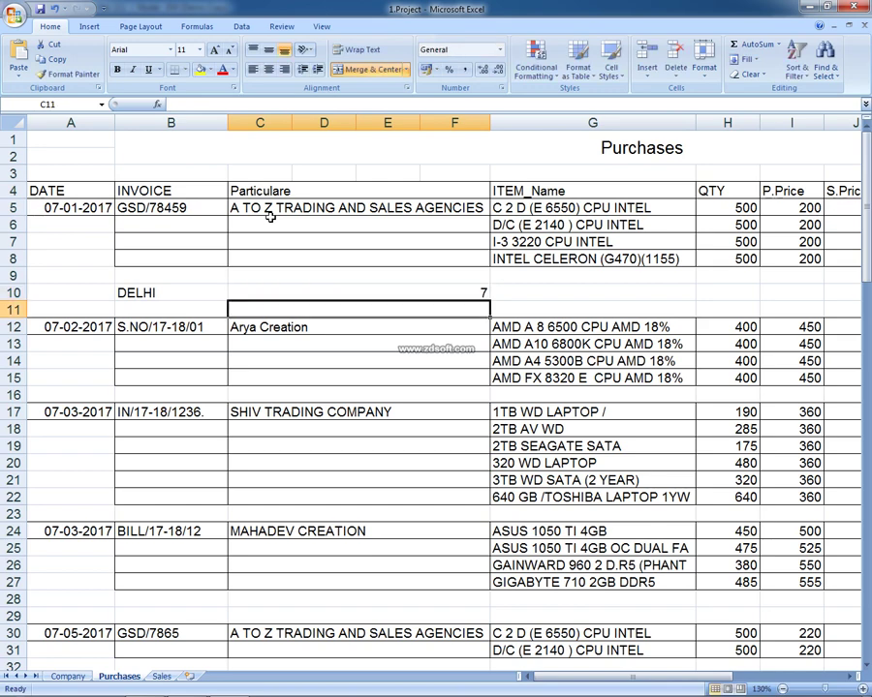
key(Right)
key(Right)
key(Right)
key(Right)
key(Right)
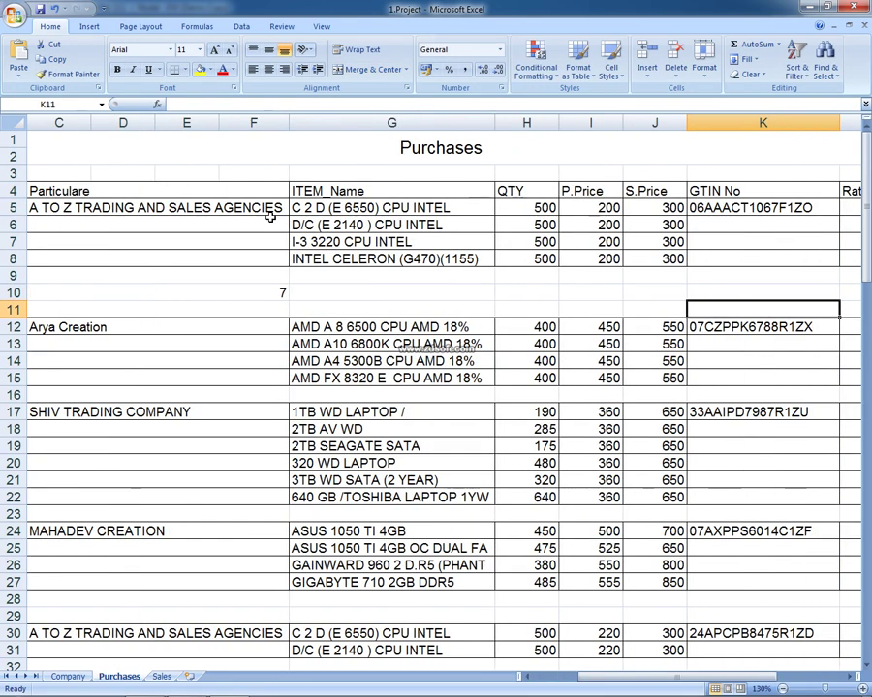
key(Up)
key(Up)
key(Up)
key(Up)
key(Up)
key(Up)
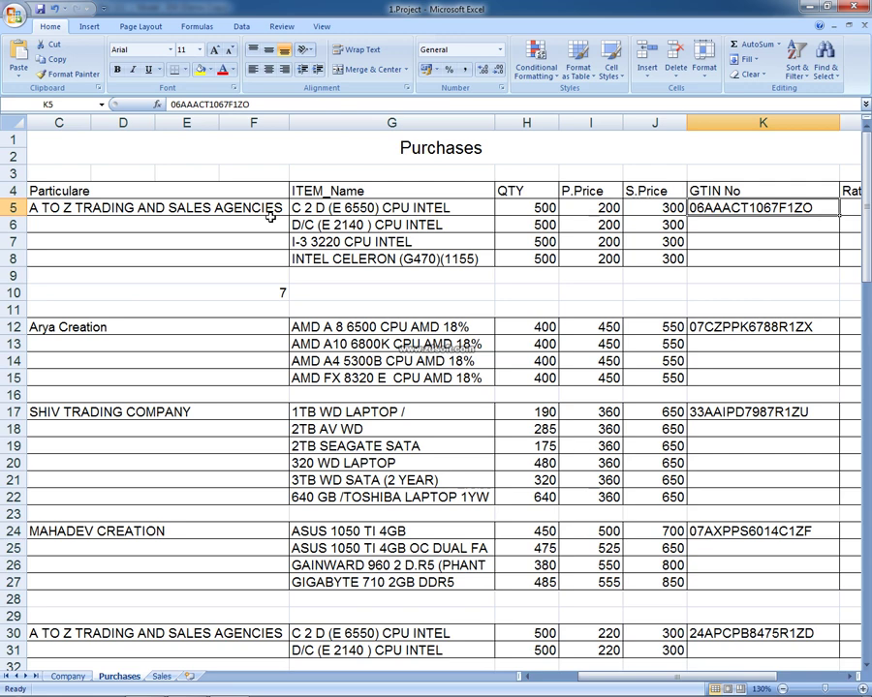
key(Down)
key(Down)
key(Down)
key(Down)
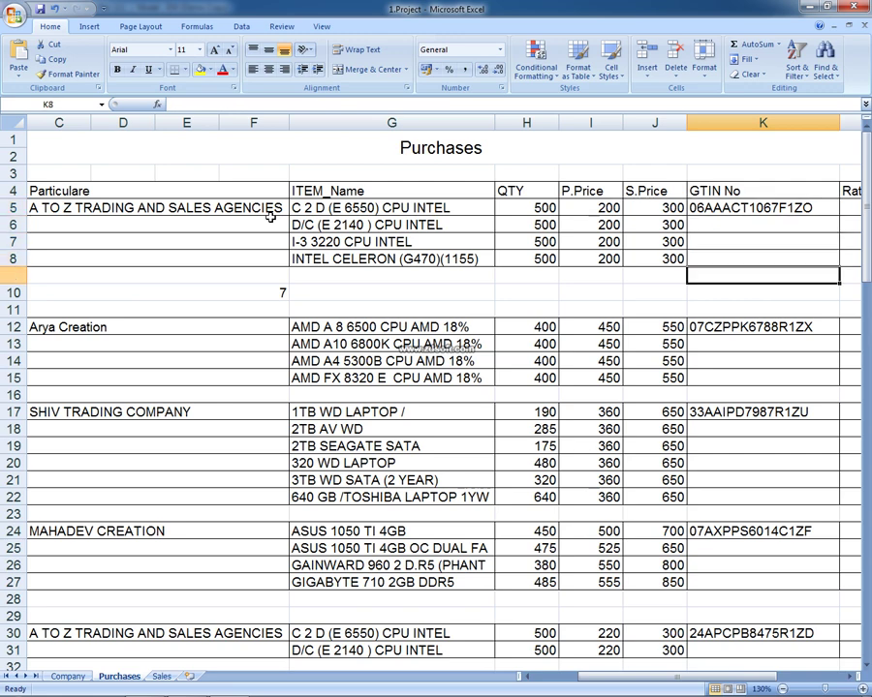
key(Down)
text(IGST)
key(Return)
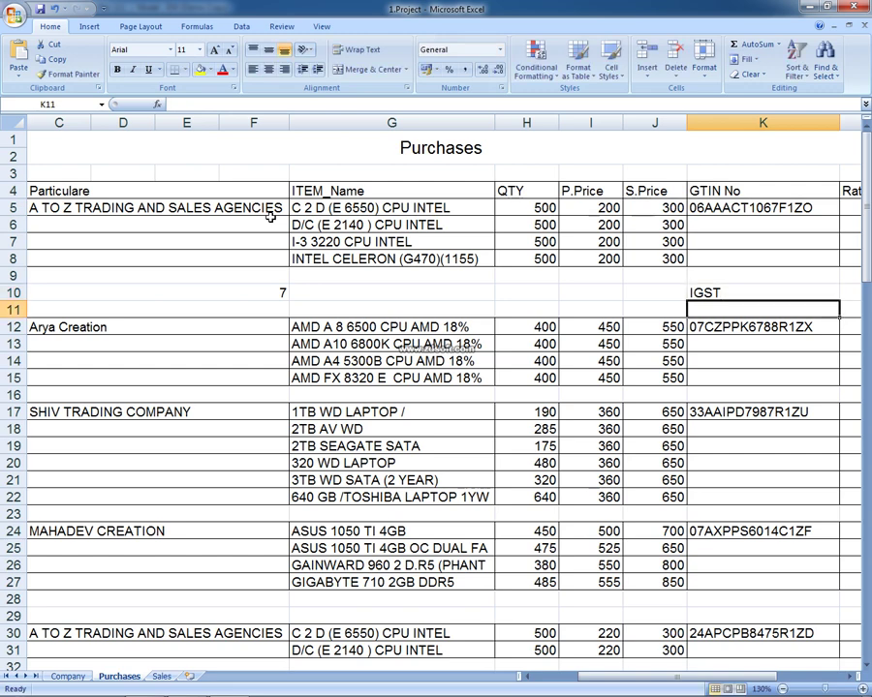
Select the DELHI, 07 and IGST notes across row 10
key(Down)
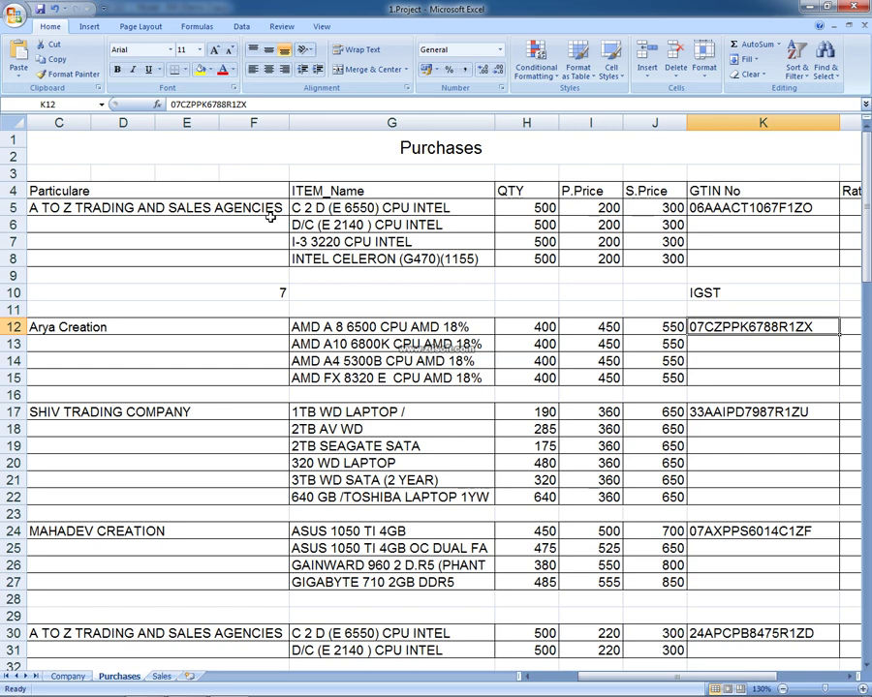
key(Left)
key(Left)
key(Left)
key(Left)
key(Left)
key(Left)
key(Left)
key(Left)
key(Left)
key(Left)
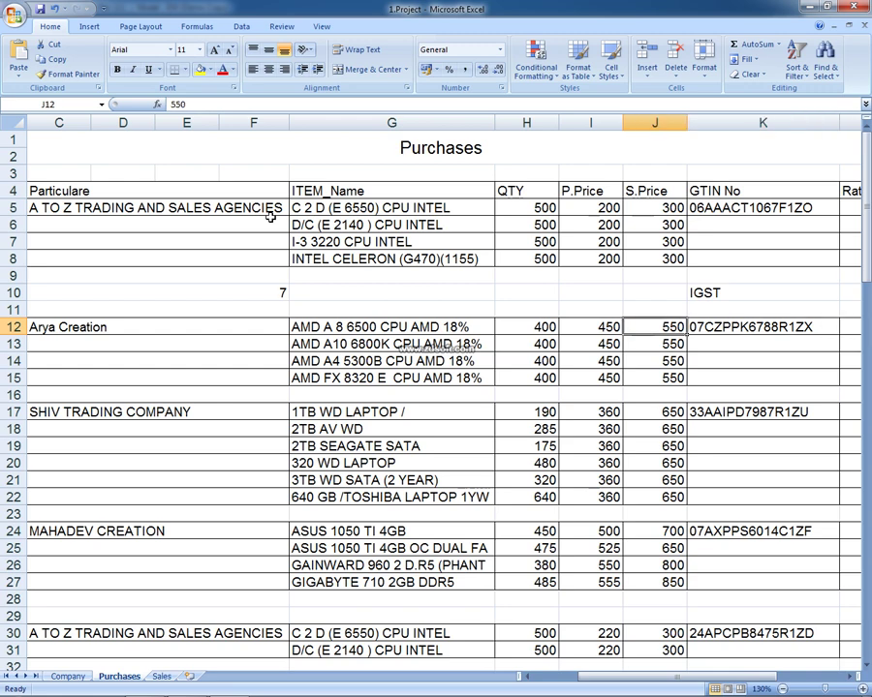
key(Up)
key(Up)
key(Right)
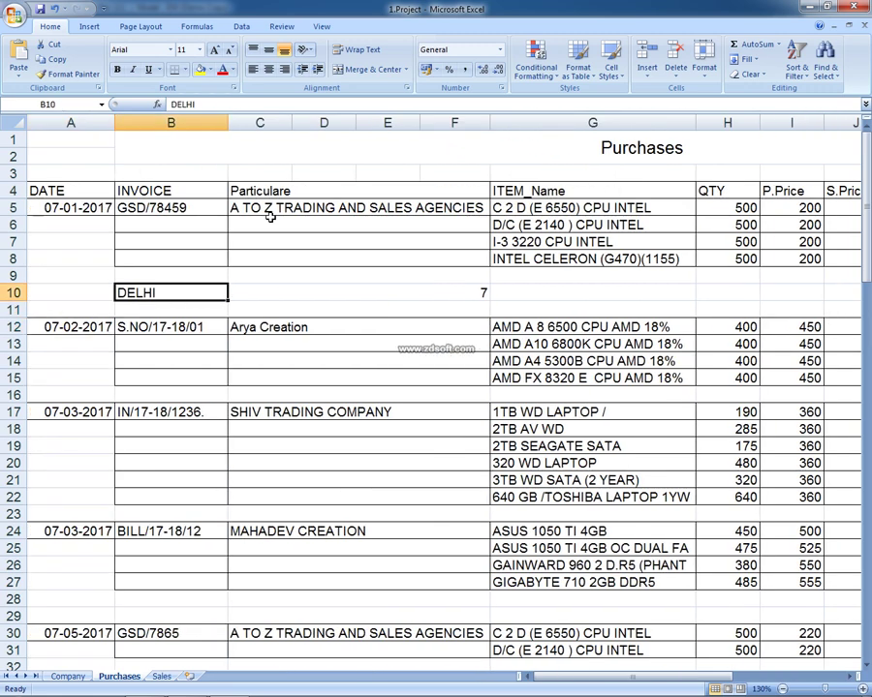
key(shift+Right)
key(shift+Right)
key(shift+Right)
key(shift+Right)
key(shift+Right)
key(shift+Right)
key(shift+Right)
key(shift+Right)
key(shift+Right)
key(shift+Right)
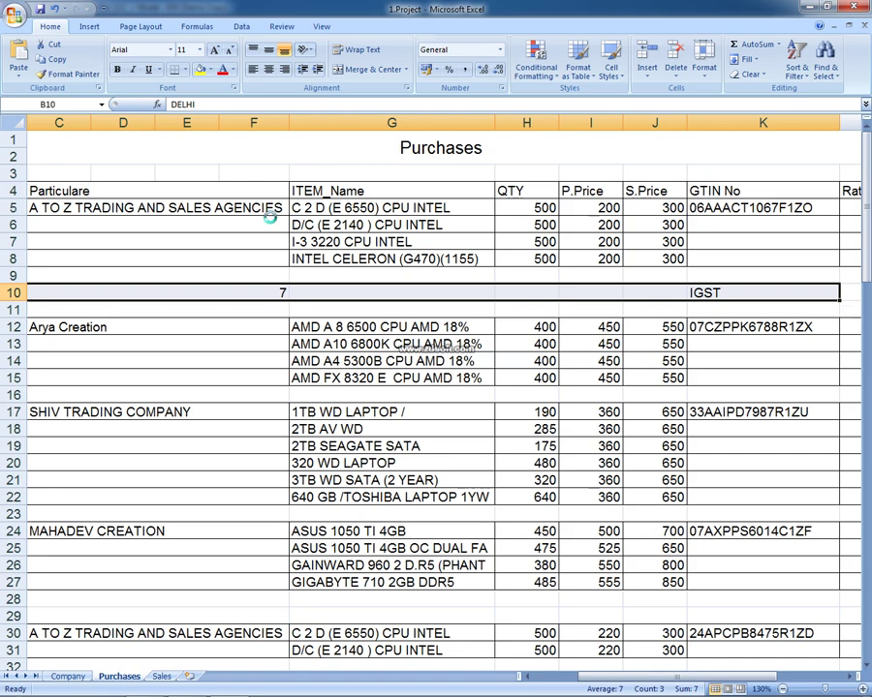
key(alt+h)
Apply Merge & Center to the selected row-10 notes in Excel
key(m)
key(c)
key(alt+Tab)
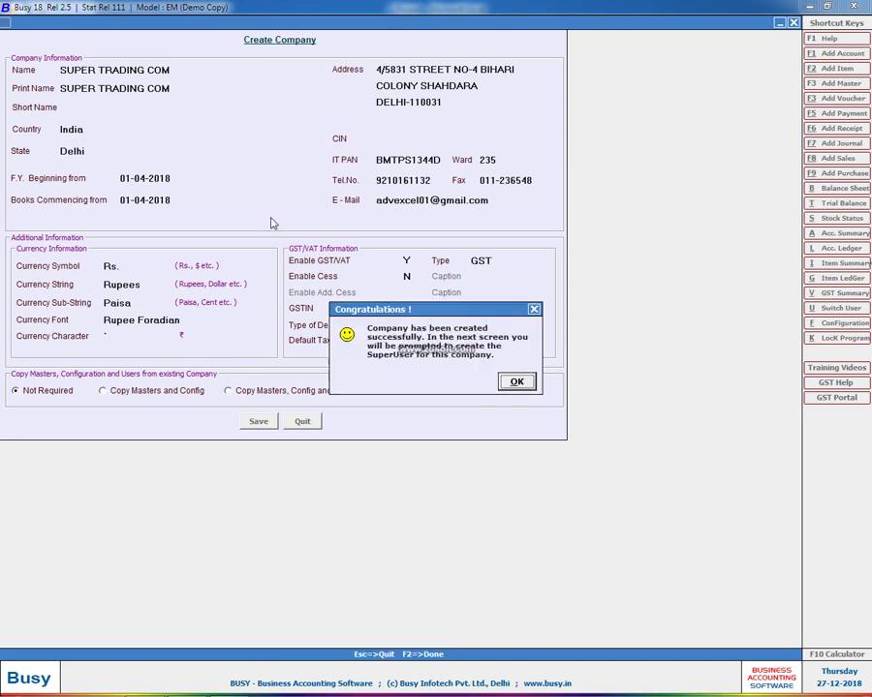
Set the superuser name and password, then accept the options to open the company
key(Return)
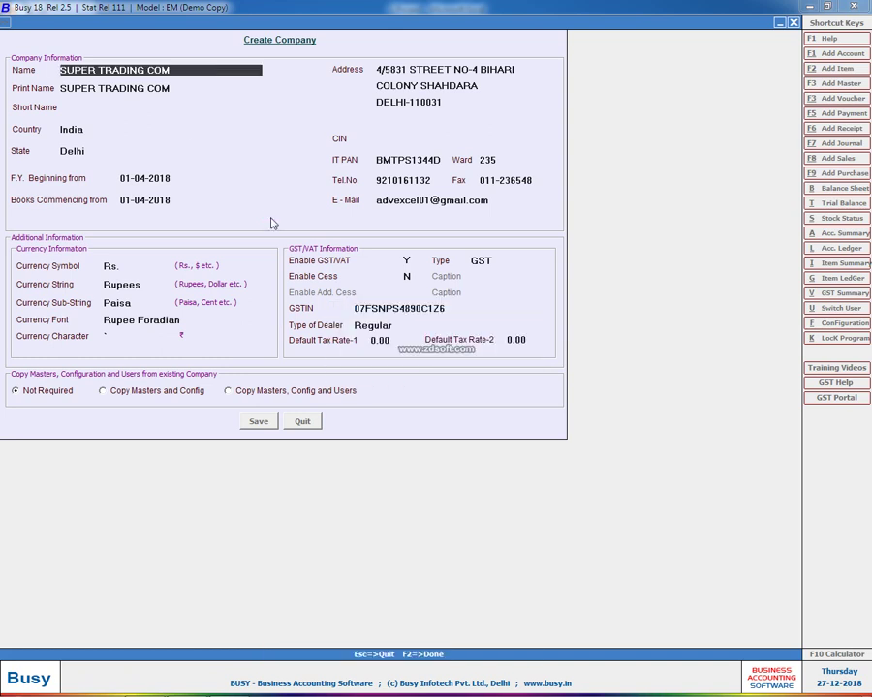
text(S)
key(Return)
text(s)
key(Return)
text(s)
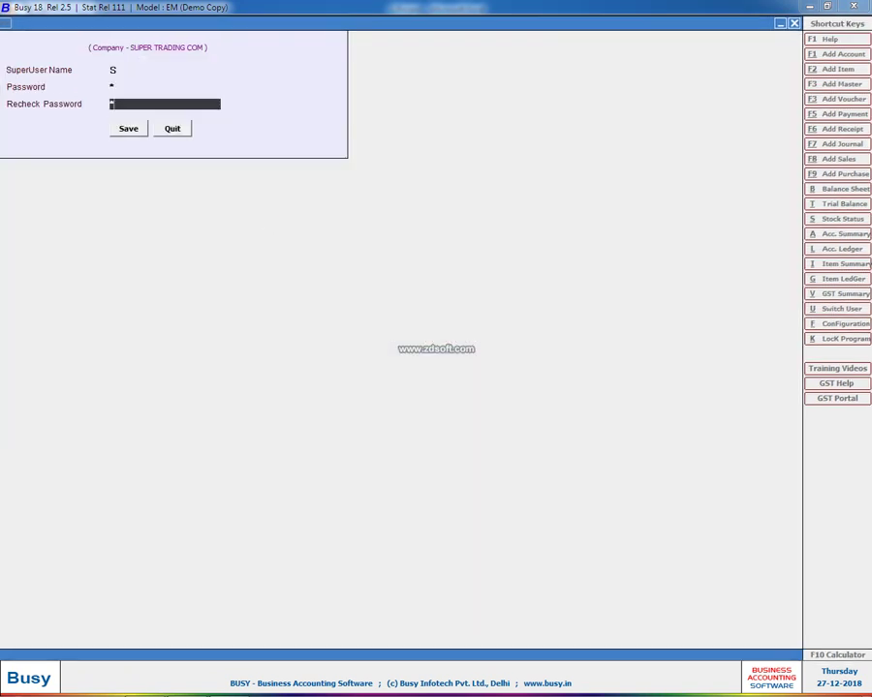
key(Return)
key(Return)
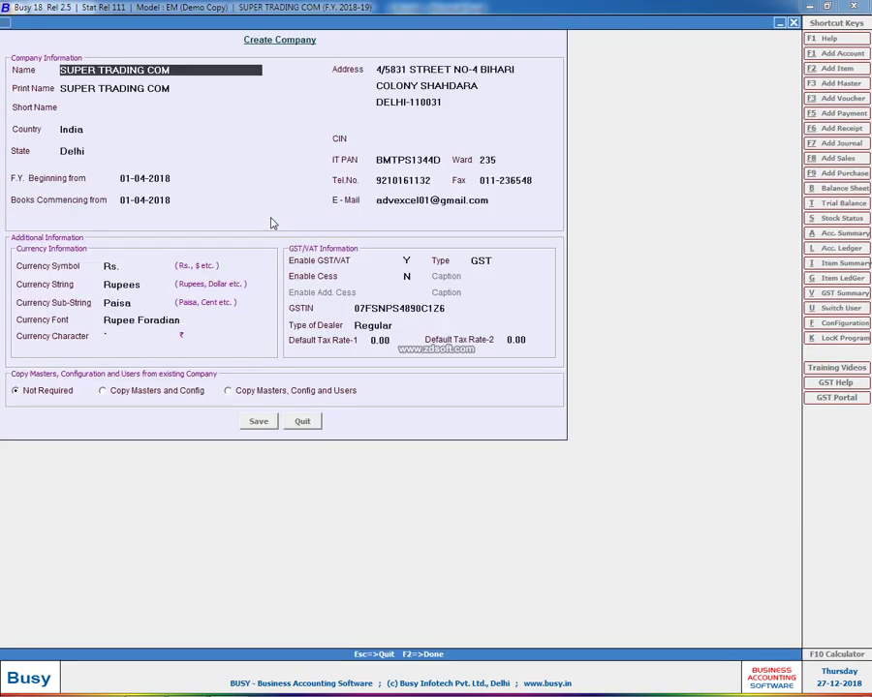
key(Escape)
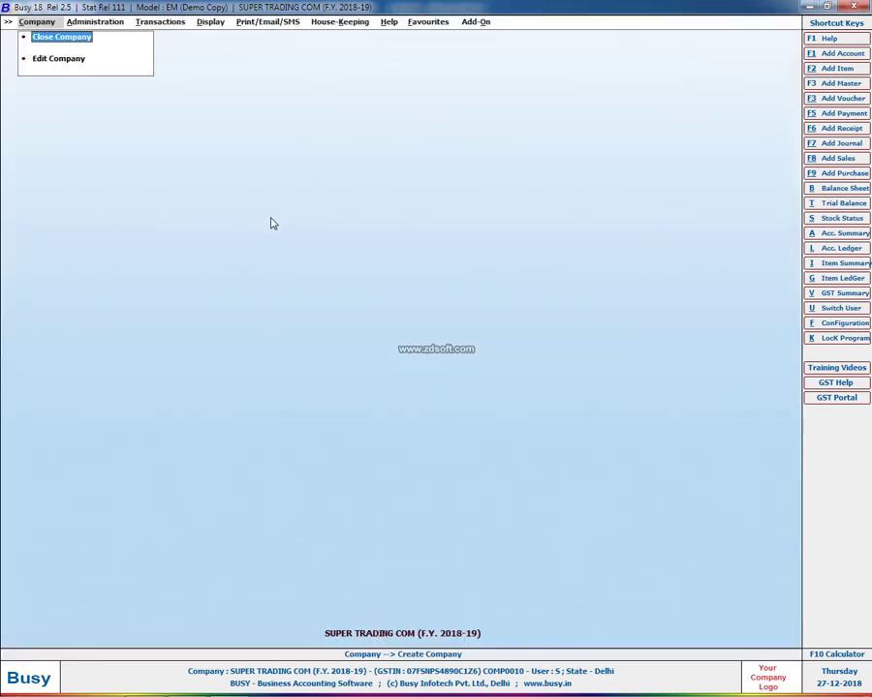
Add a purchase voucher in the Main series dated 01-07-2018
key(Right)
key(Right)
key(Down)
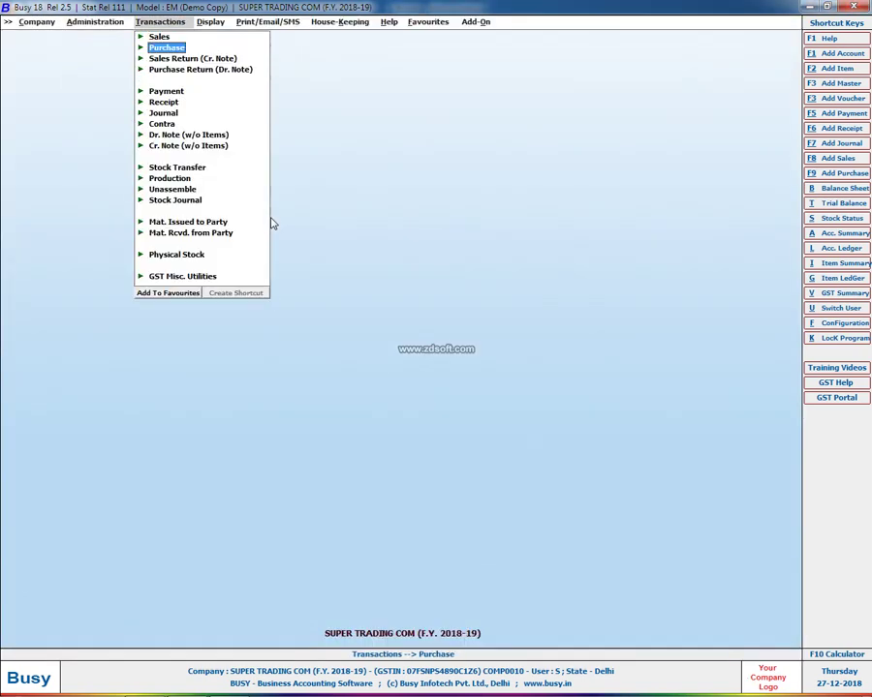
key(Return)
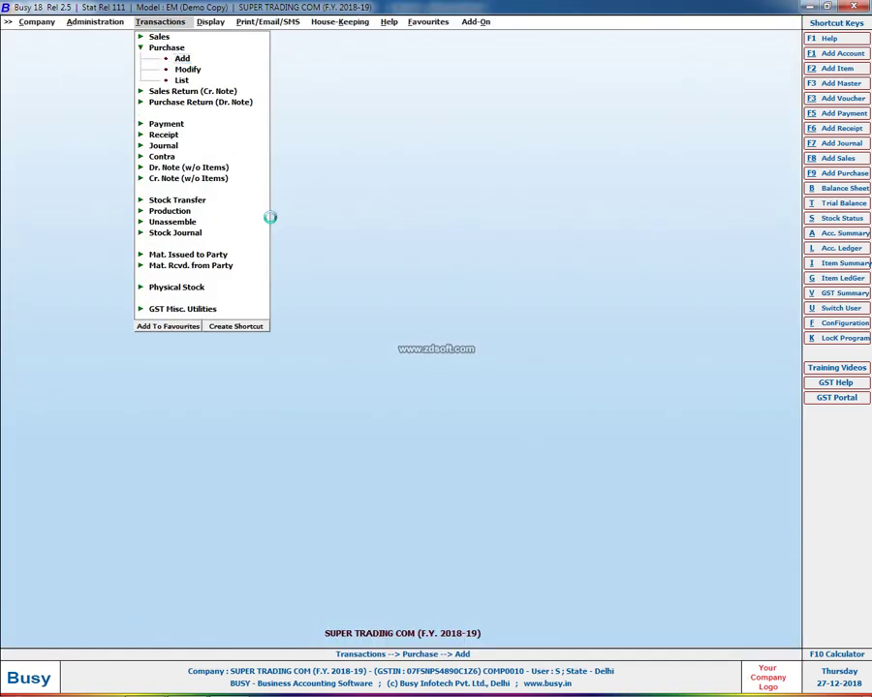
key(Return)
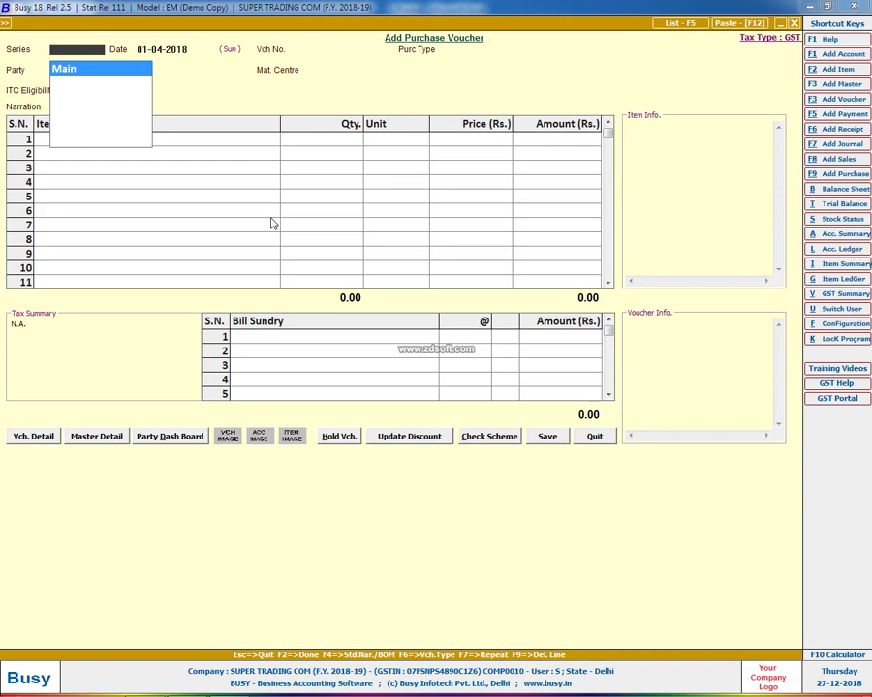
key(Return)
text(1-7)
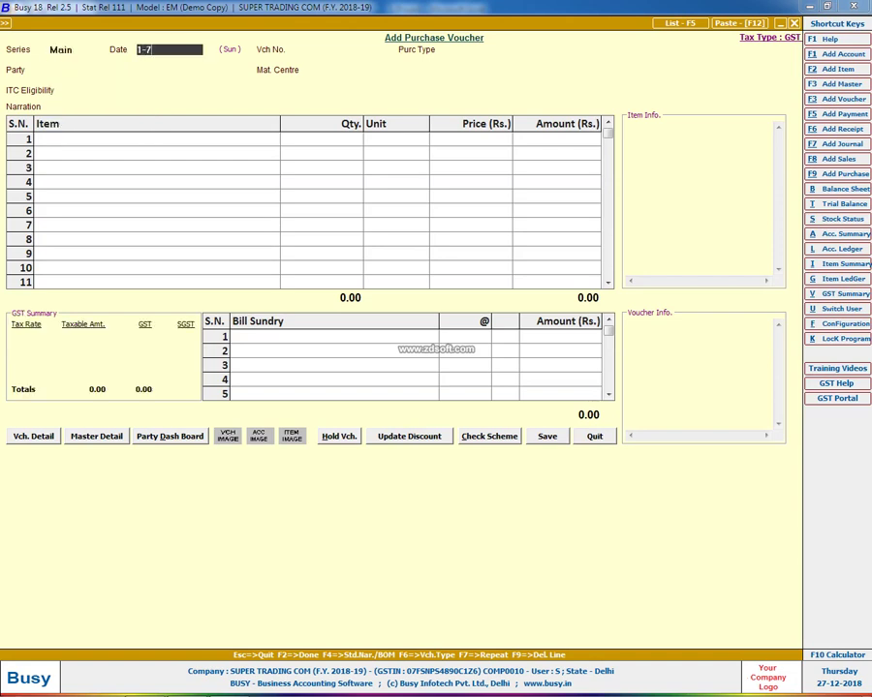
key(Return)
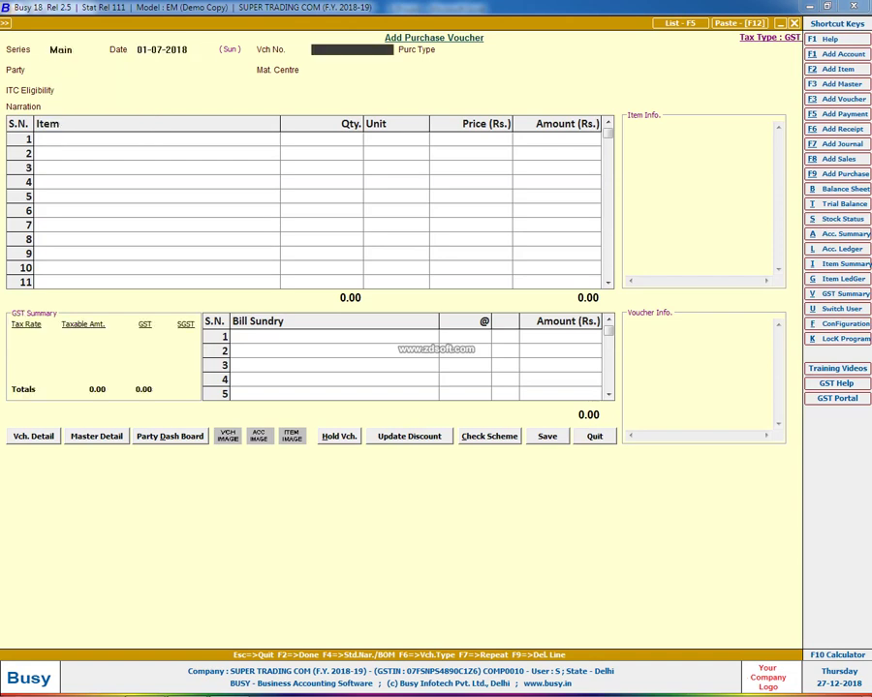
Copy invoice number GSD/78459 from Excel into the voucher number
key(alt+Tab)
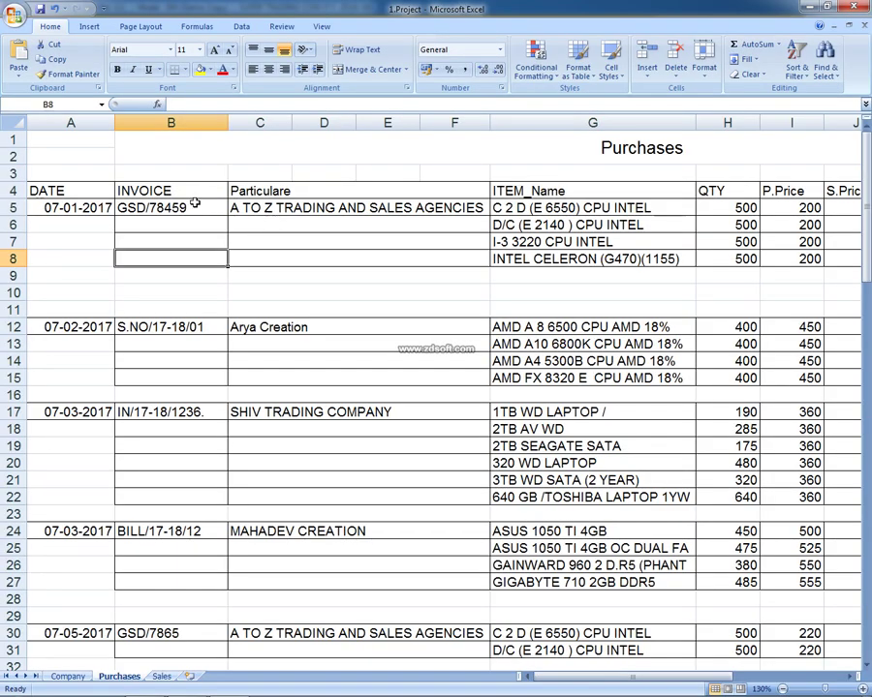
click(193, 206)
double_click(194, 206)
drag(194, 205, 67, 202)
key(ctrl+c)
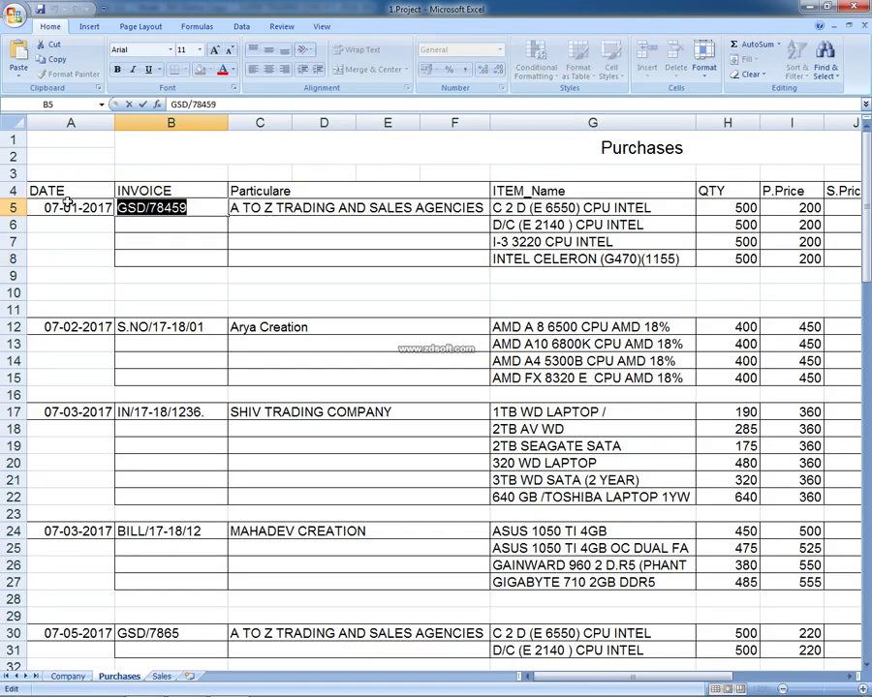
key(alt+Tab)
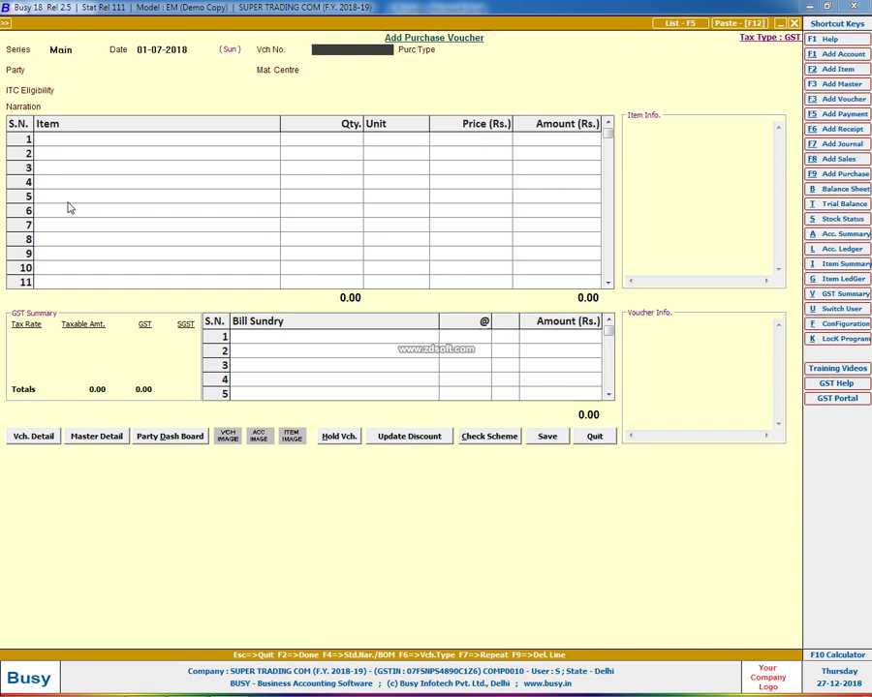
key(ctrl+v)
key(Return)
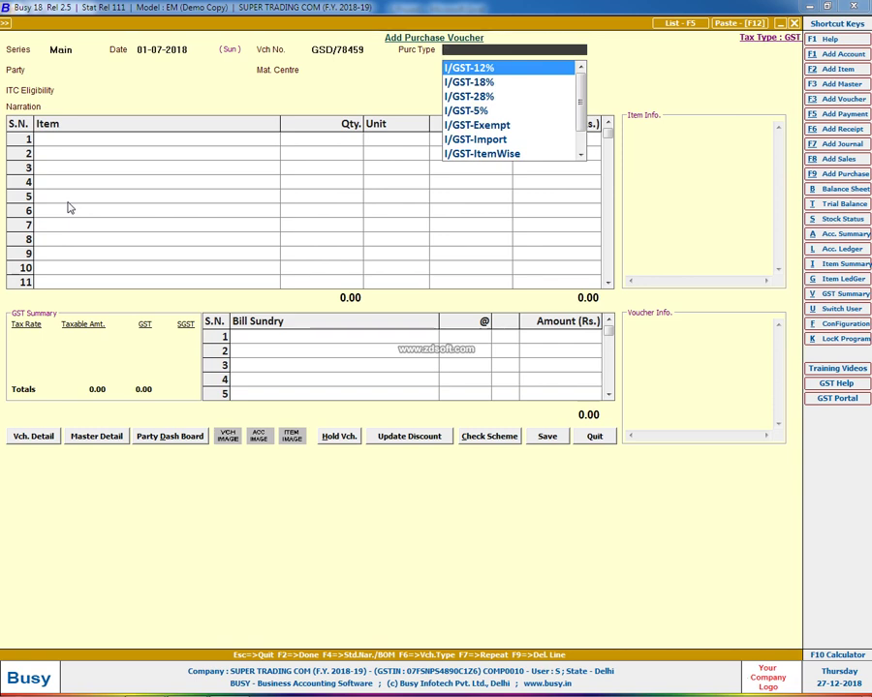
Check the first item's tax rate in Excel and set purchase type I/GST-18%
key(alt+Tab)
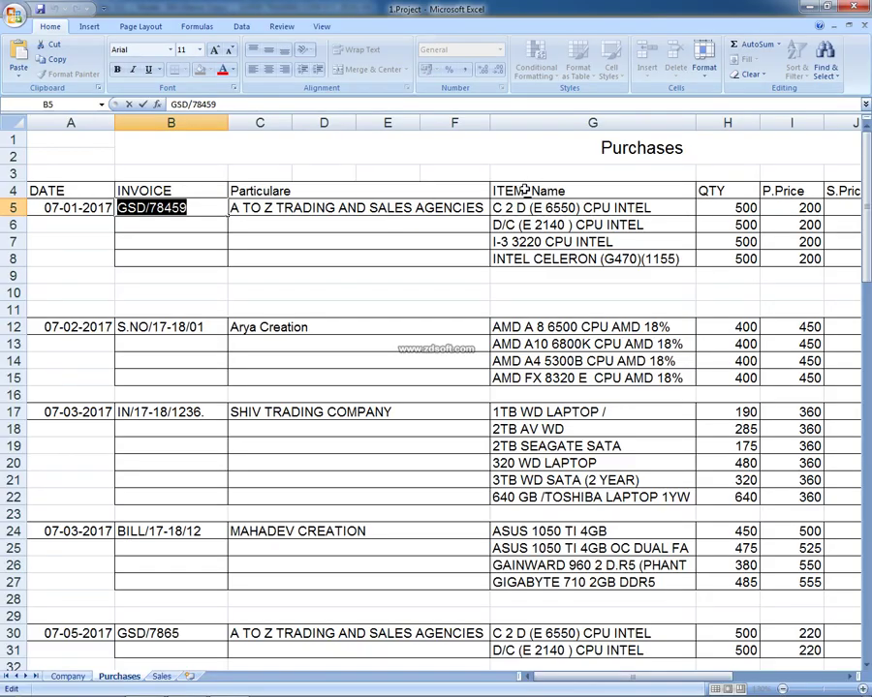
click(521, 191)
key(Right)
key(Right)
key(Right)
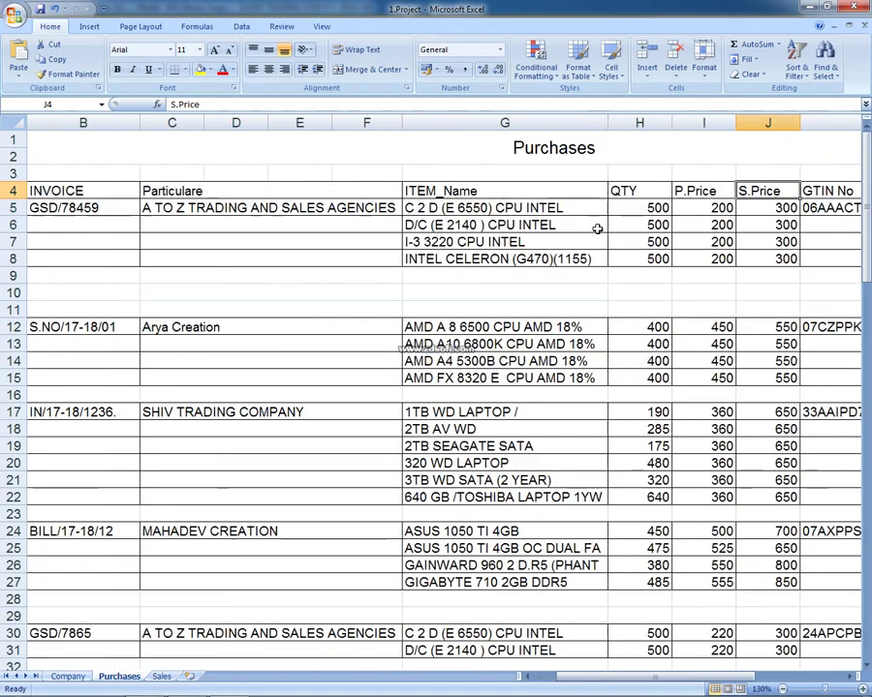
key(Down)
key(Right)
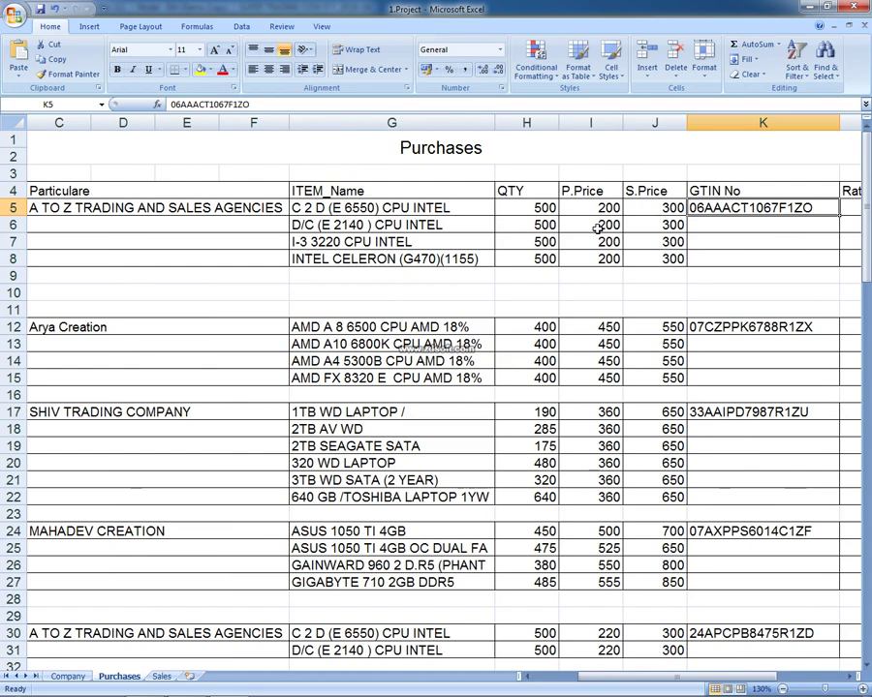
key(alt+Tab)
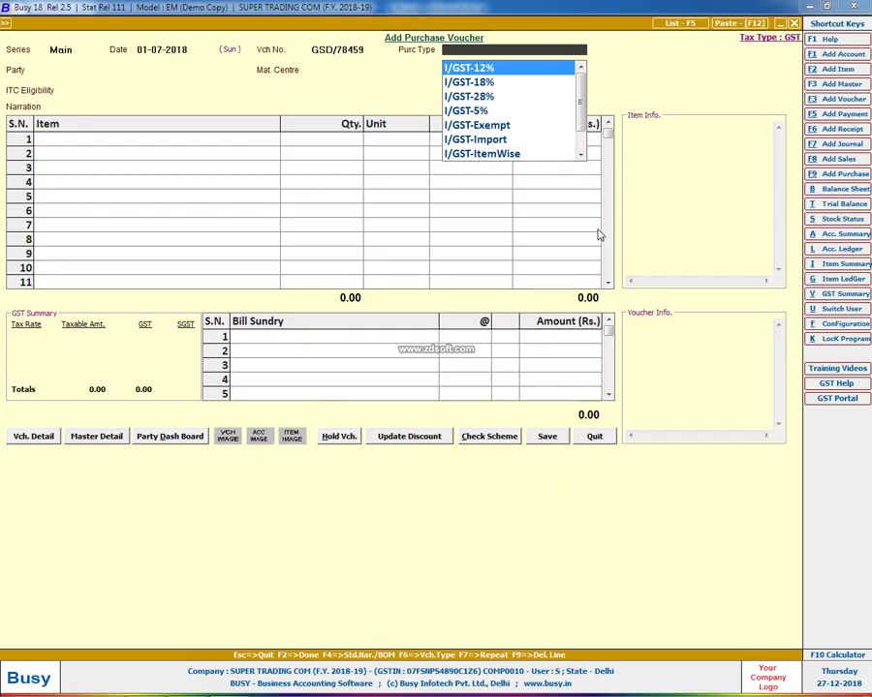
text(IG)
key(Down)
key(alt+Tab)
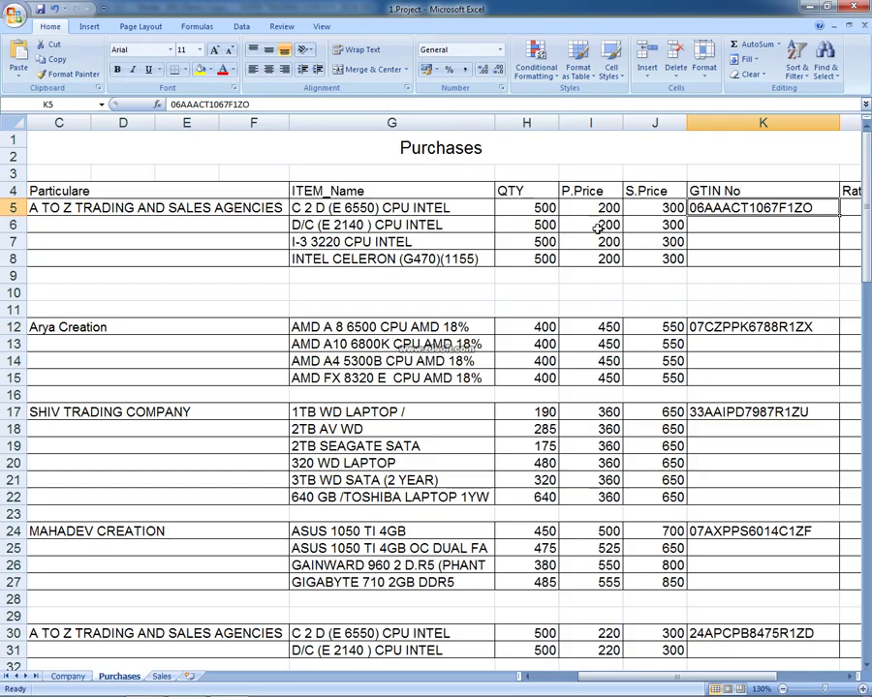
key(Right)
key(Right)
key(Left)
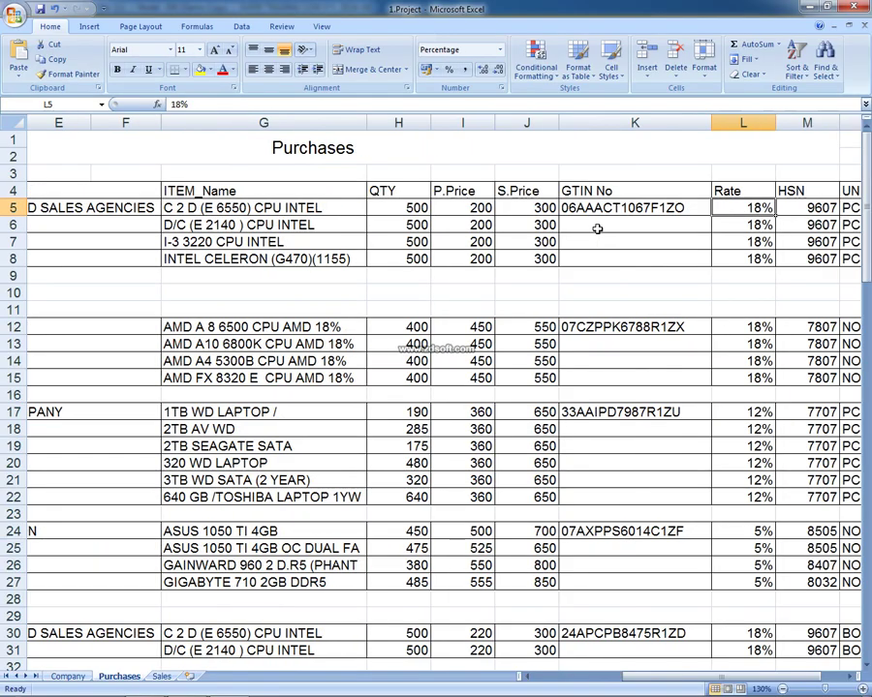
key(alt+Tab)
key(Return)
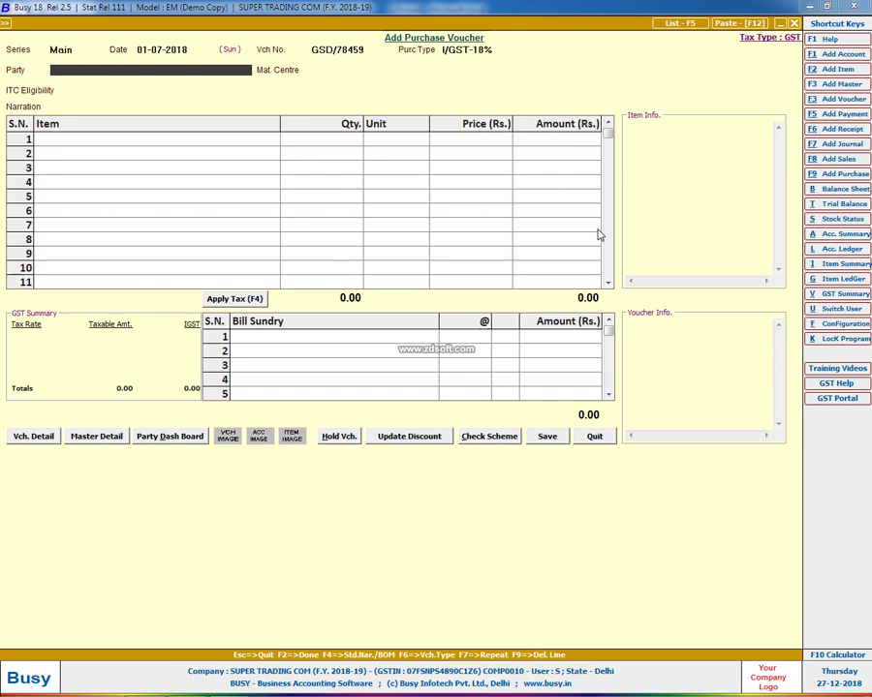
Create party account A TO Z TRADING AND SALES AGENCY under Sundry Creditors
key(F3)
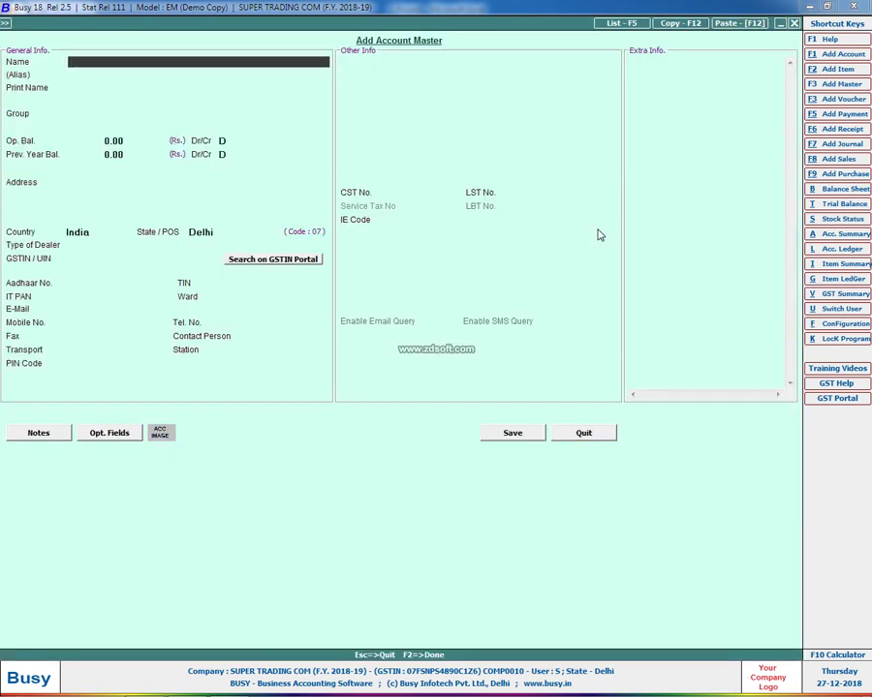
text(AT)
key(BackSpace)
key(BackSpace)
text(A TO Z TRADING AND )
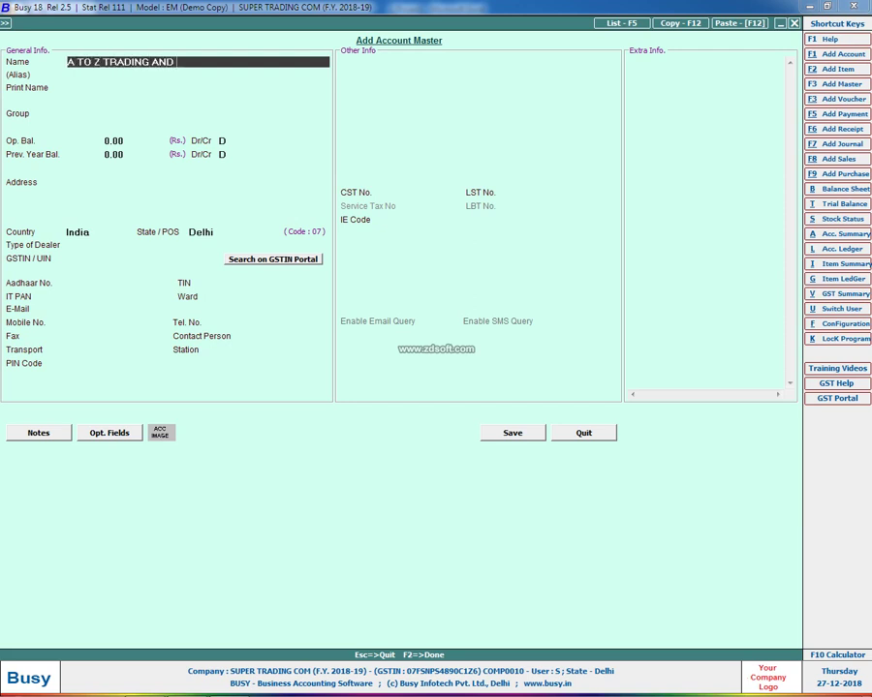
text(SALES AGENCY)
key(Return)
key(Return)
text(SU)
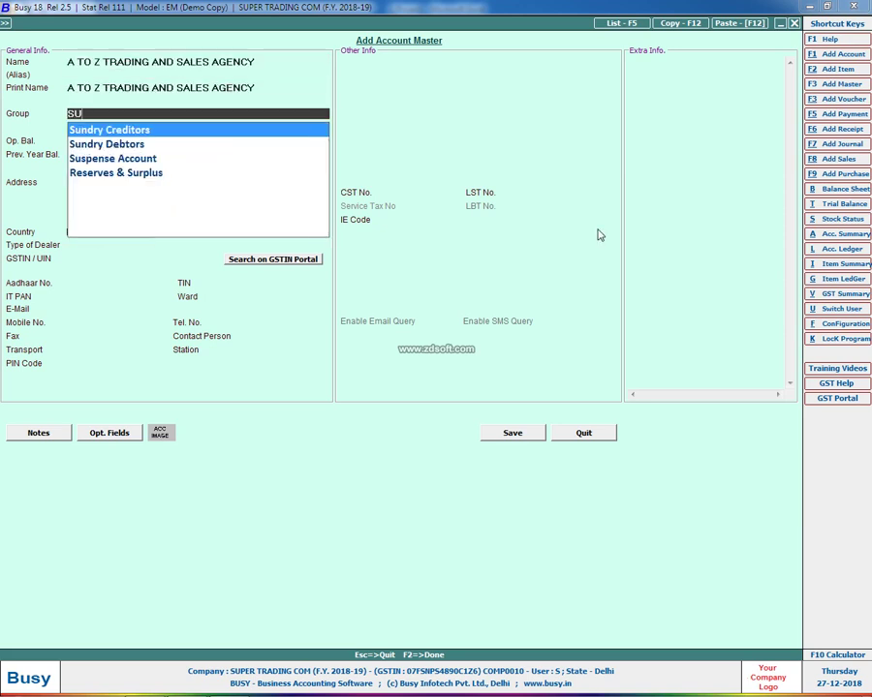
text(N)
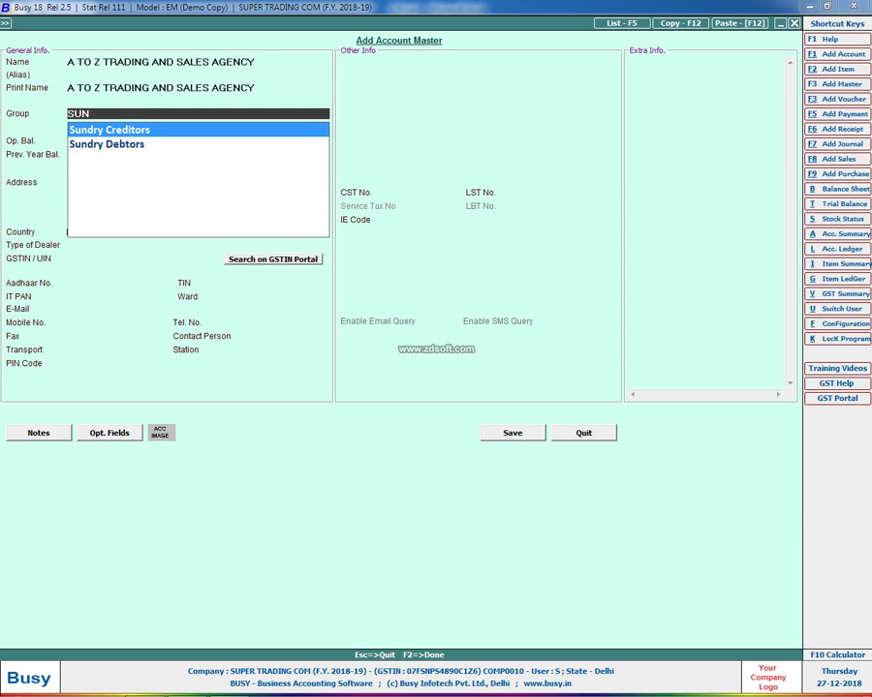
key(Return)
key(Return)
key(Return)
key(Return)
key(Return)
key(Return)
key(Return)
key(Return)
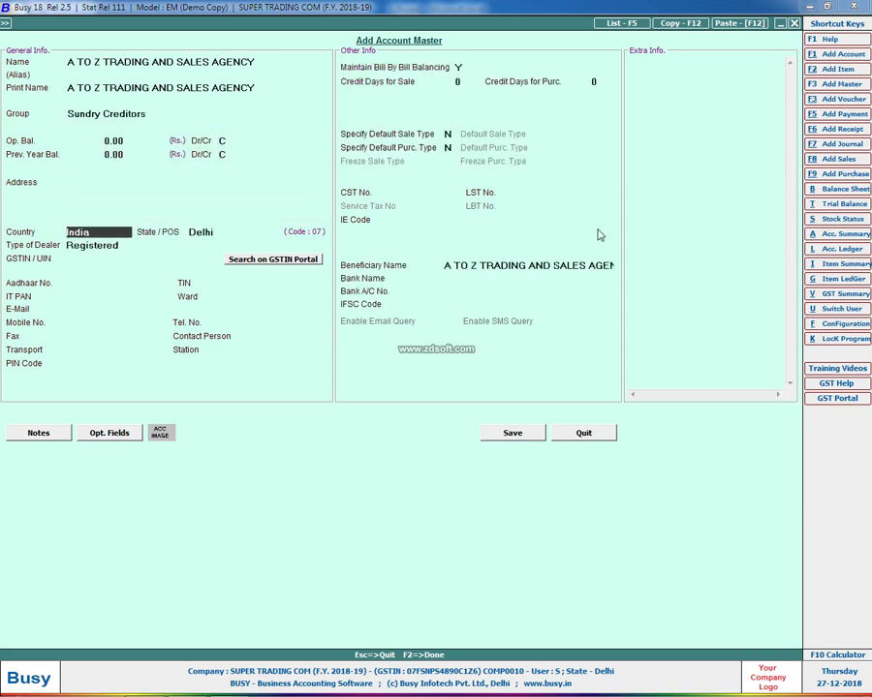
key(Return)
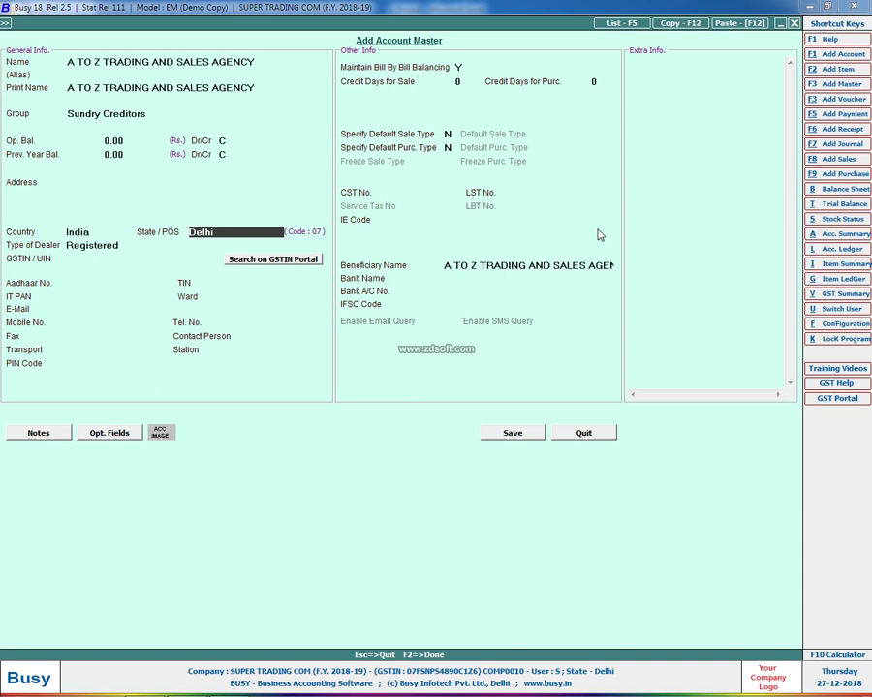
Open the List of States report on screen via Administration > Masters > Misc. Masters > State
click(5, 22)
click(30, 36)
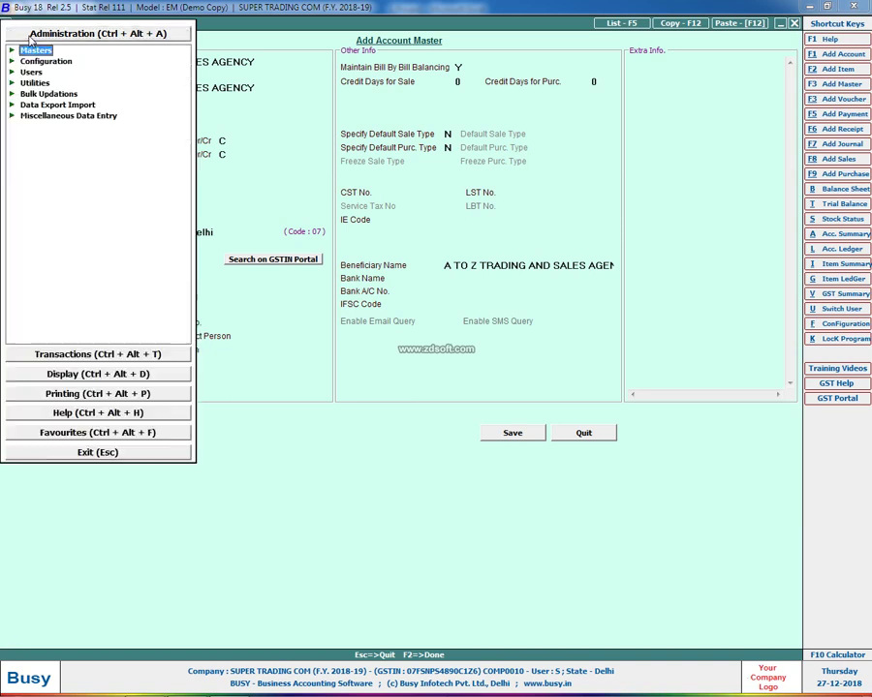
click(38, 62)
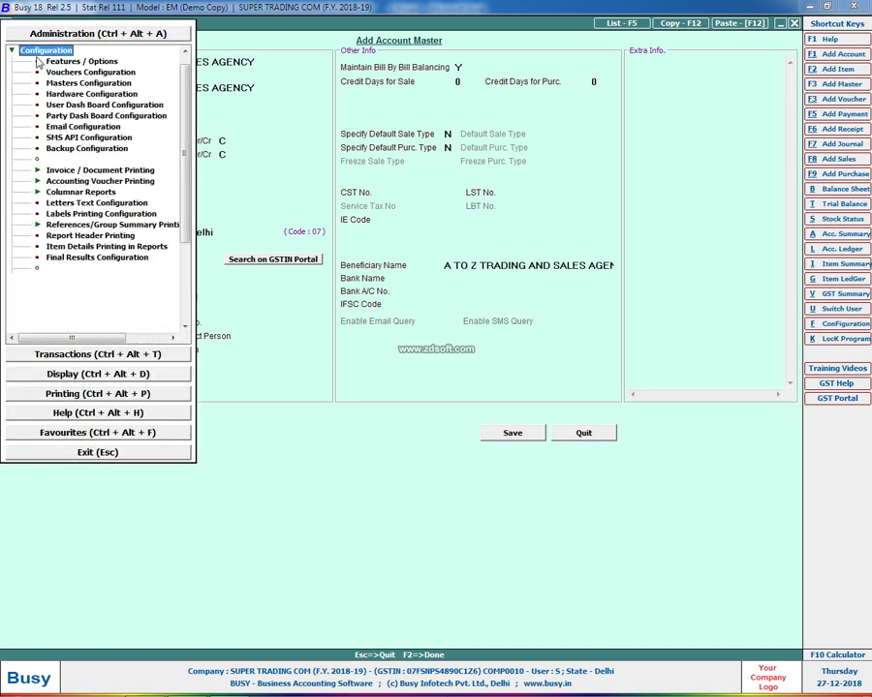
scroll(191, 118, up, 1)
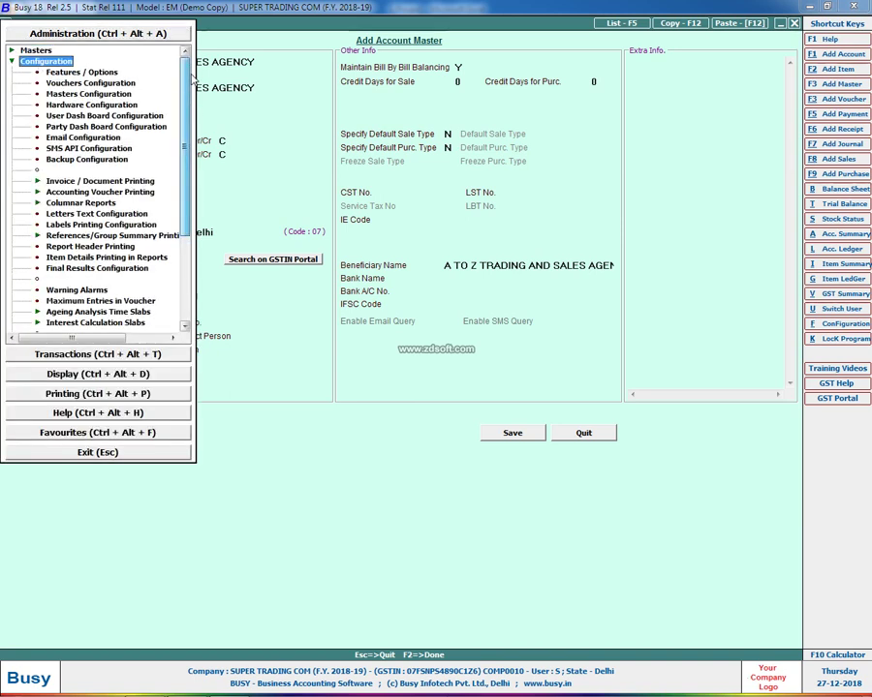
click(36, 50)
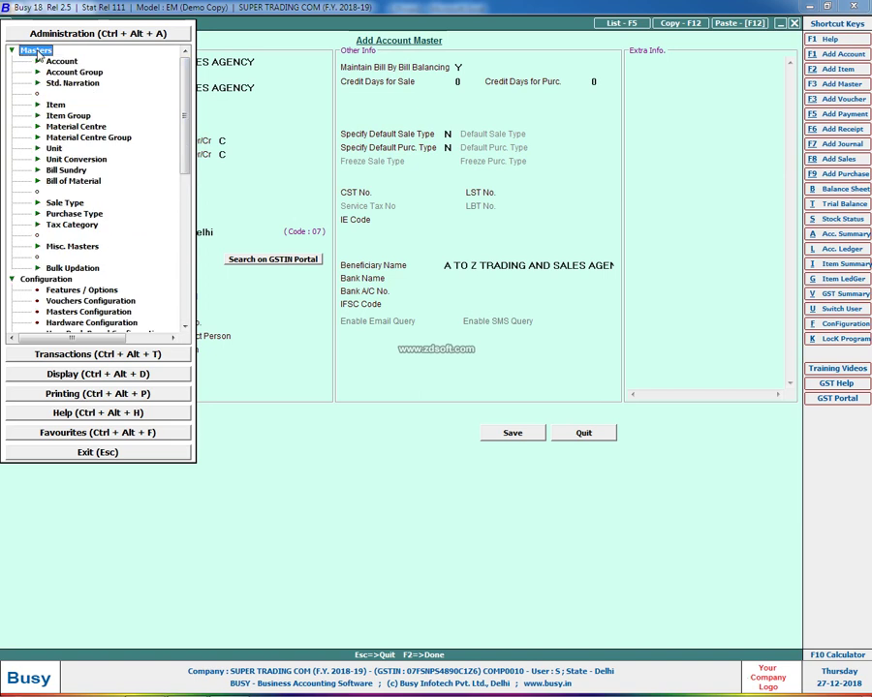
click(68, 248)
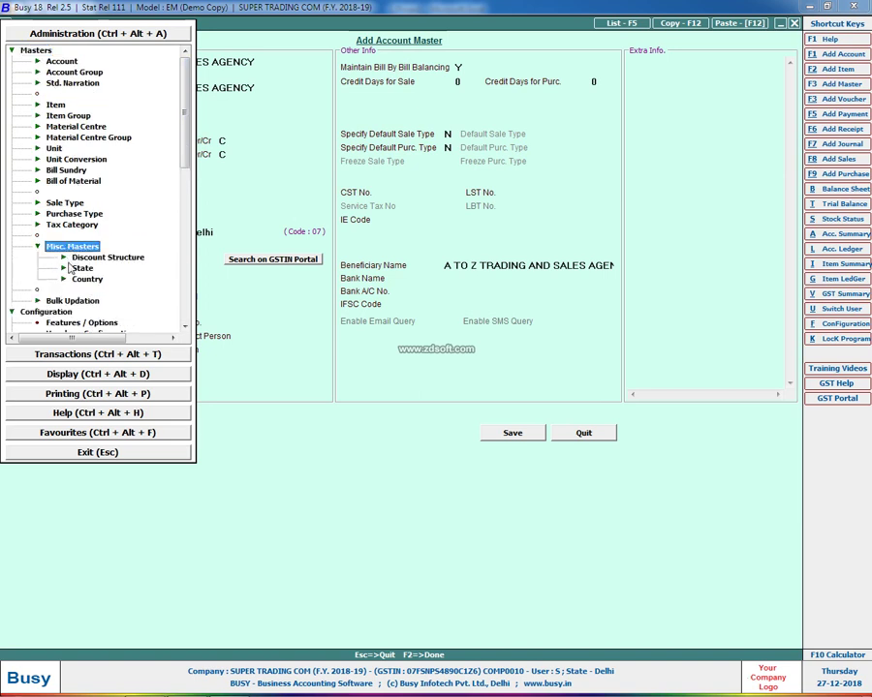
click(78, 270)
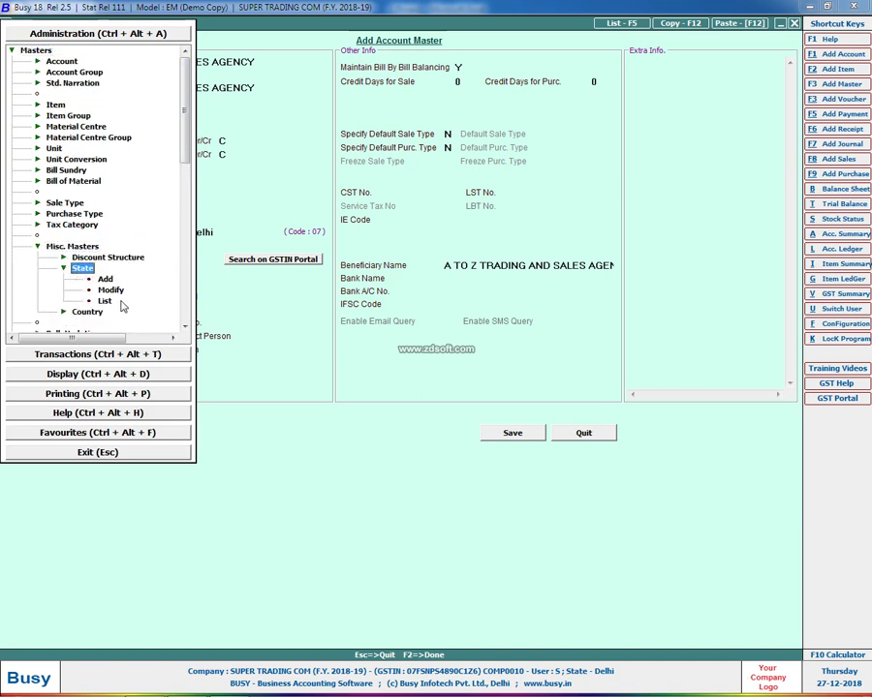
click(103, 302)
key(Return)
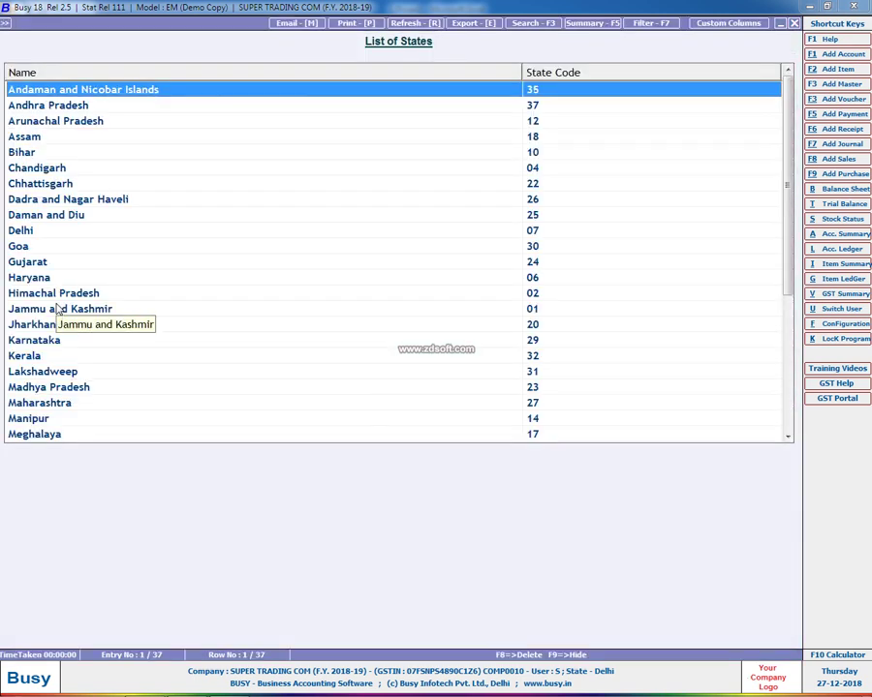
Browse the state list to check Haryana's code 06, then close the report
key(Down)
key(Down)
key(Down)
key(Down)
key(Down)
key(Down)
key(Down)
key(Down)
key(Down)
key(Down)
key(Down)
key(Down)
key(Down)
key(Down)
key(Down)
key(Down)
key(Down)
key(Down)
key(Down)
key(Down)
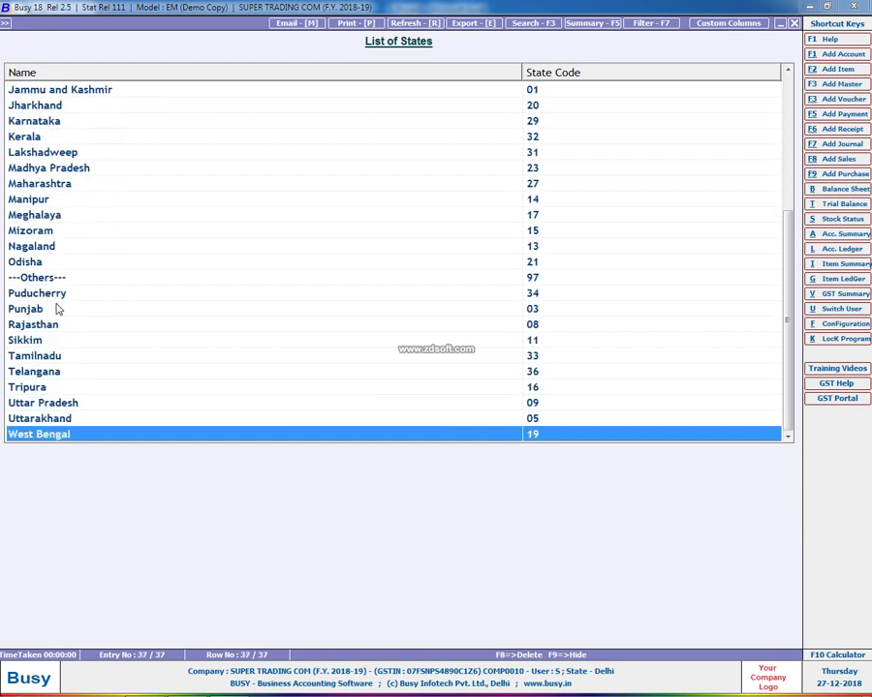
key(Up)
key(Up)
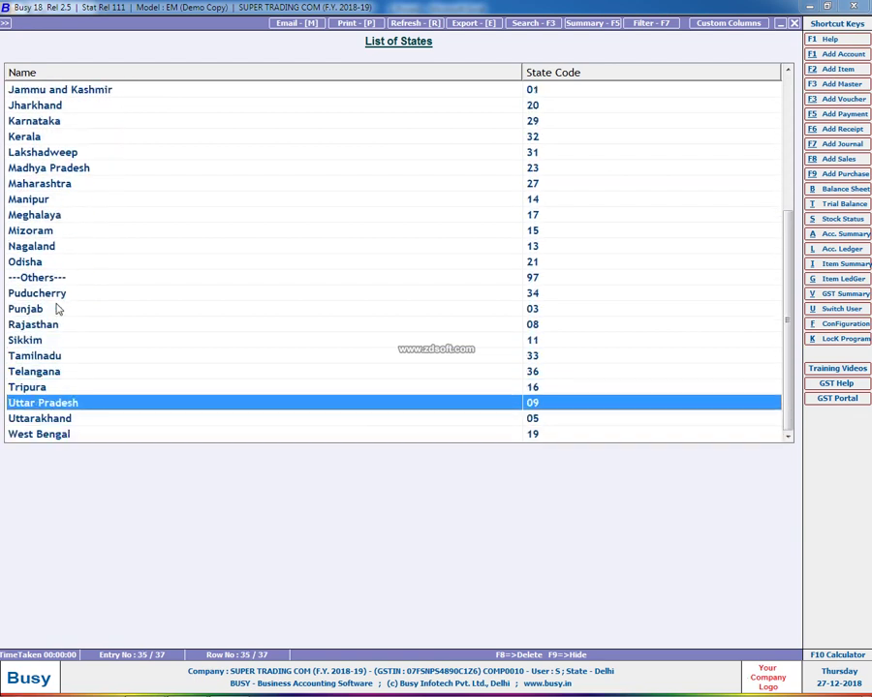
key(Up)
key(Up)
key(Up)
key(Up)
key(Up)
key(Up)
key(Up)
key(Up)
key(Up)
key(Up)
key(Up)
key(Up)
key(Up)
key(Up)
key(Up)
key(Up)
key(Up)
key(Up)
key(Up)
key(Up)
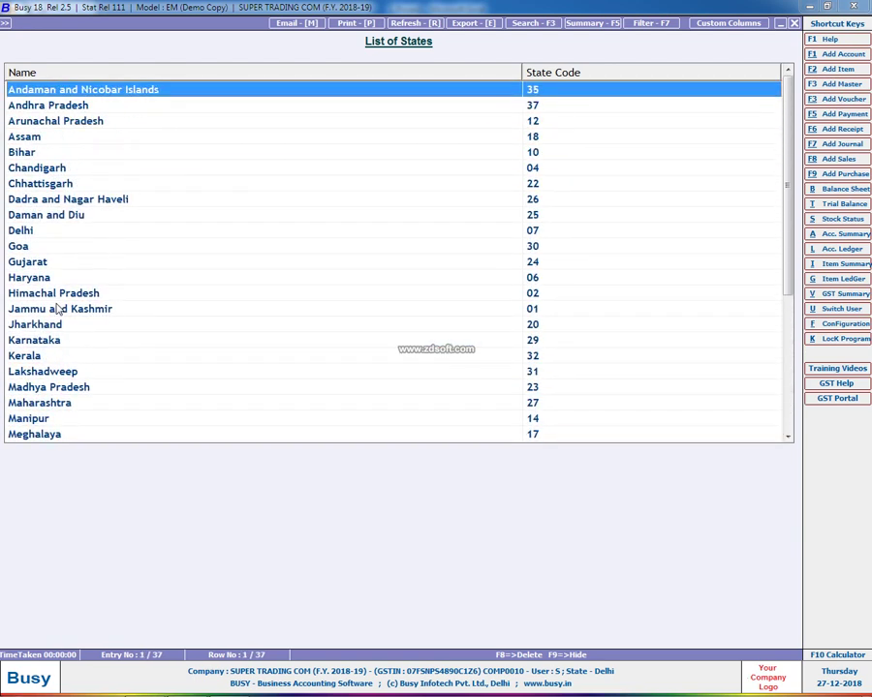
key(Down)
key(Down)
key(Down)
key(Down)
key(Down)
key(Down)
key(Down)
key(Down)
key(Down)
key(Down)
key(Down)
key(Down)
key(Down)
key(Down)
key(Down)
key(Up)
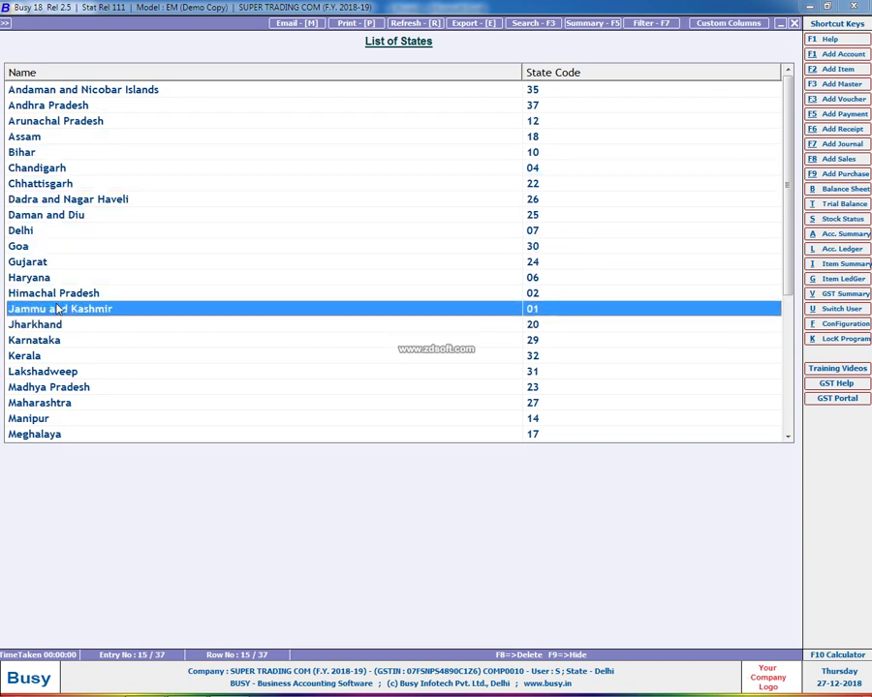
key(Up)
key(Up)
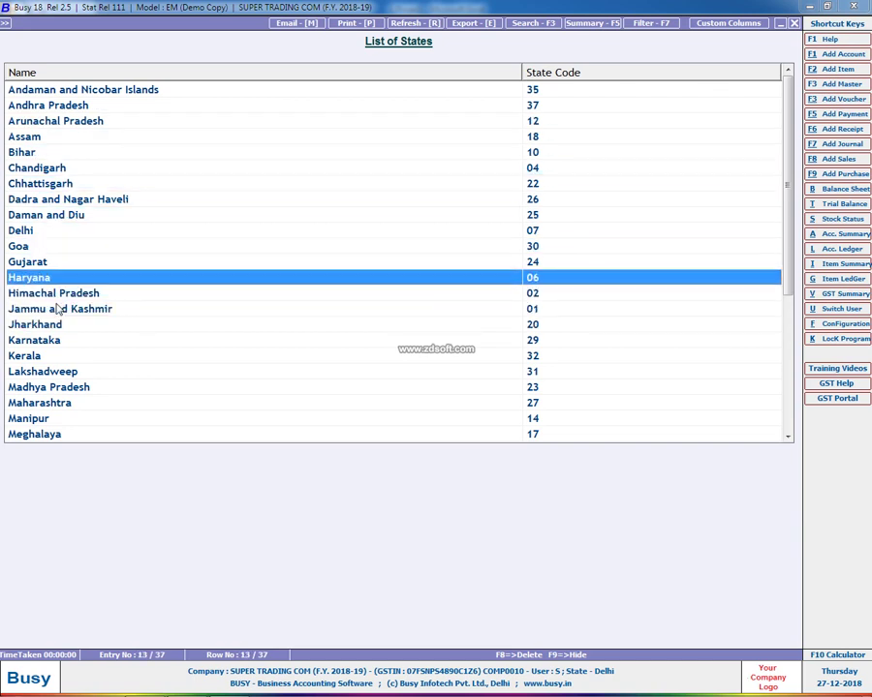
key(Escape)
key(Escape)
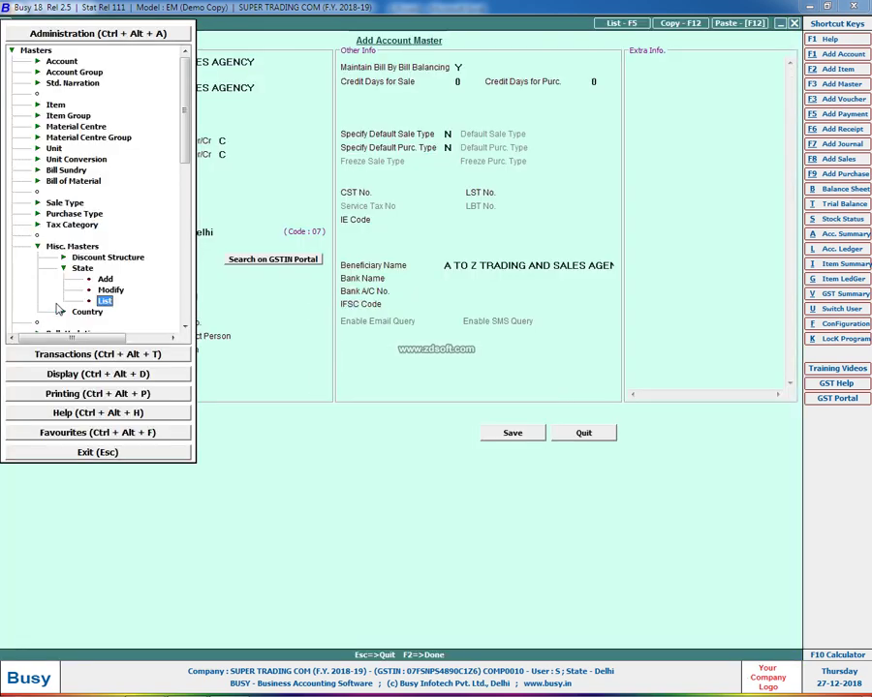
key(Escape)
key(Escape)
key(Escape)
key(Escape)
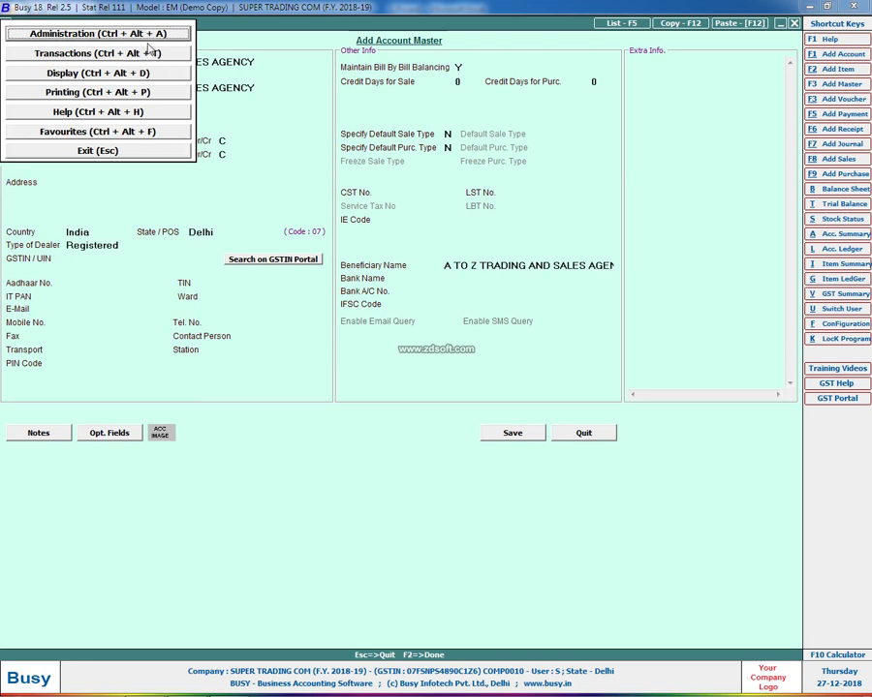
Reopen the List of States through the Masters menu and close it again
click(105, 33)
key(Return)
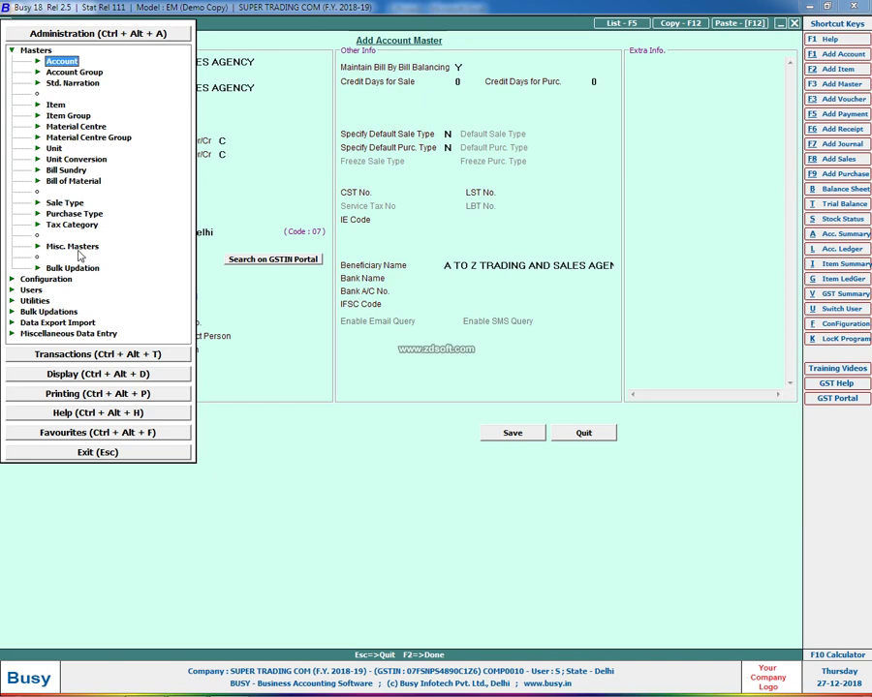
key(Down)
key(Down)
key(Down)
key(Down)
key(Down)
key(Down)
click(78, 248)
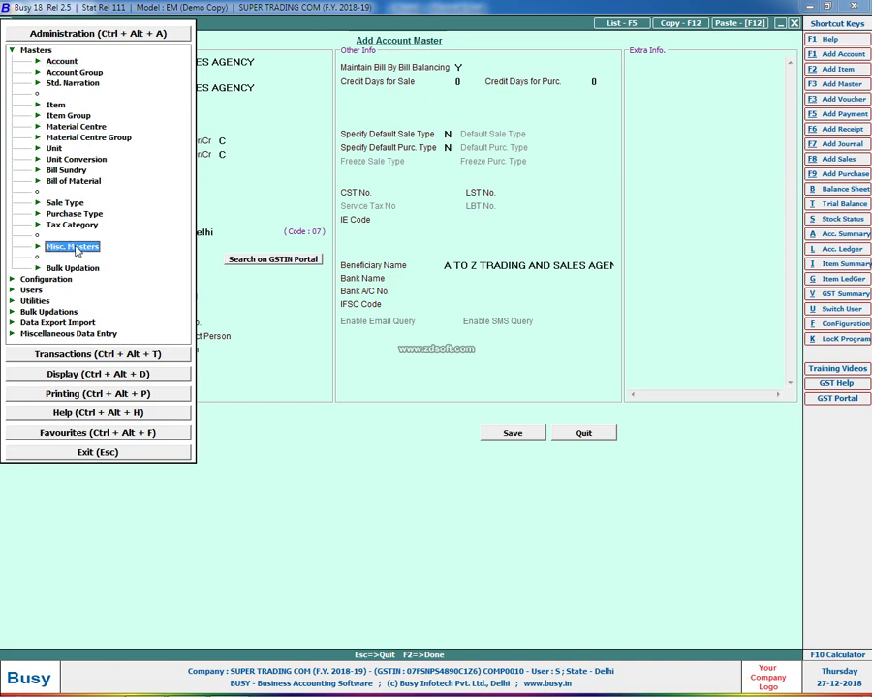
key(Return)
key(Down)
key(Return)
key(Down)
key(Down)
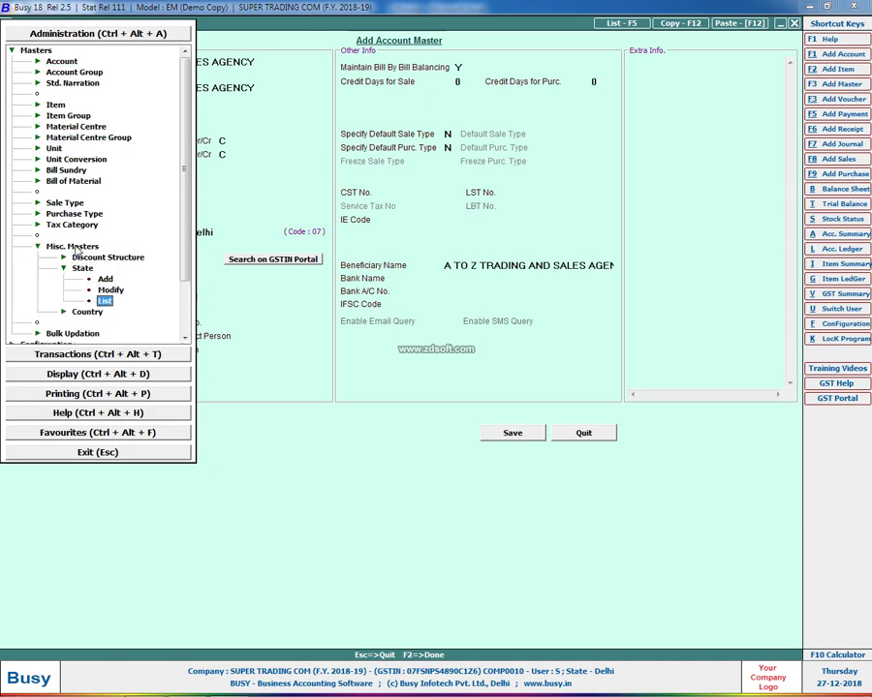
key(Return)
key(Return)
key(Escape)
key(Escape)
key(Escape)
key(Escape)
key(Escape)
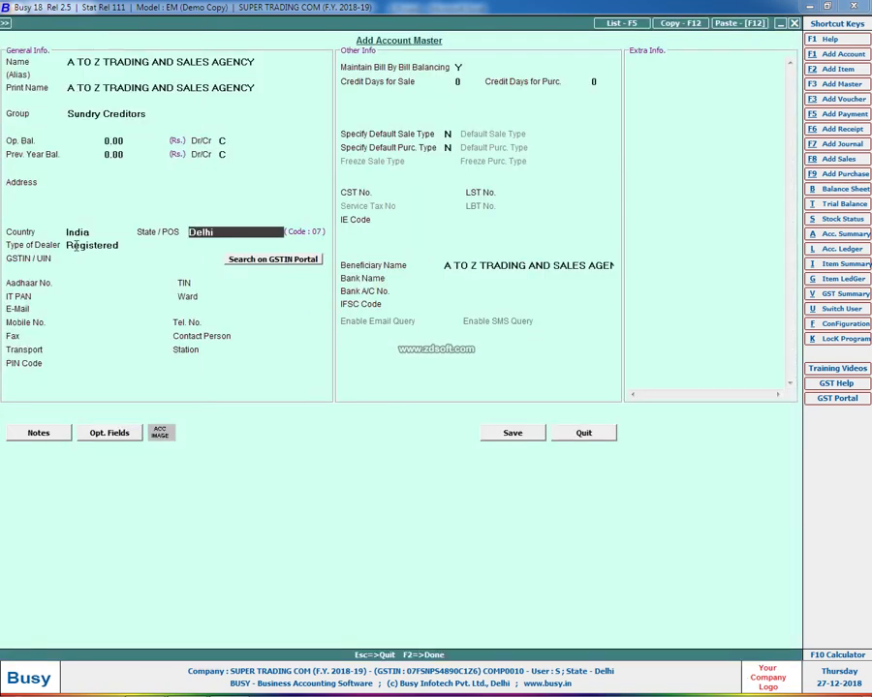
Set the supplier's State/POS to Haryana and keep Registered as the dealer type
text(har)
key(Return)
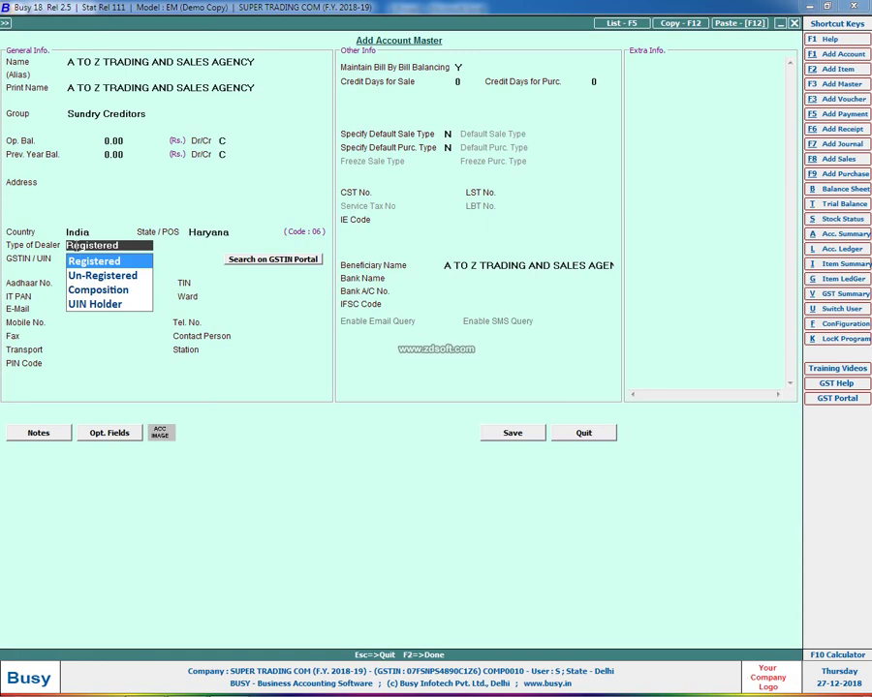
key(Return)
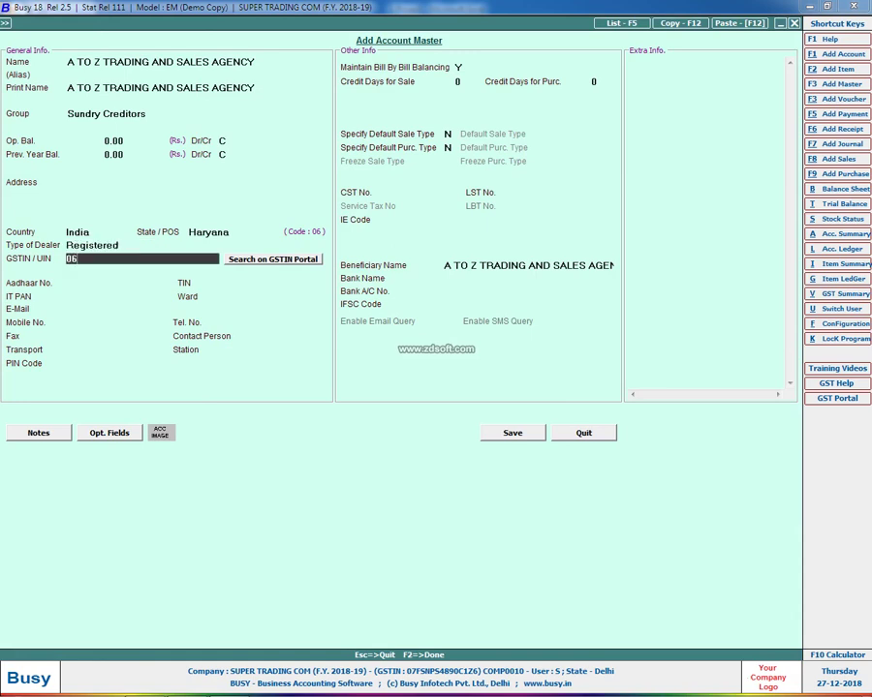
Enter the supplier's GSTIN from the Purchases sheet and set bill-by-bill balancing to N
key(alt+Tab)
key(alt+Tab)
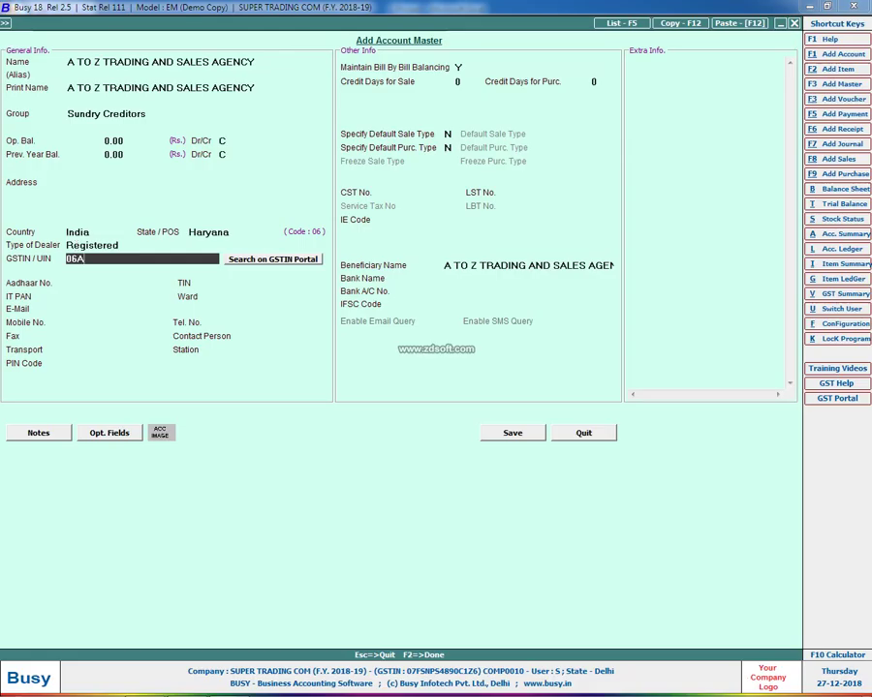
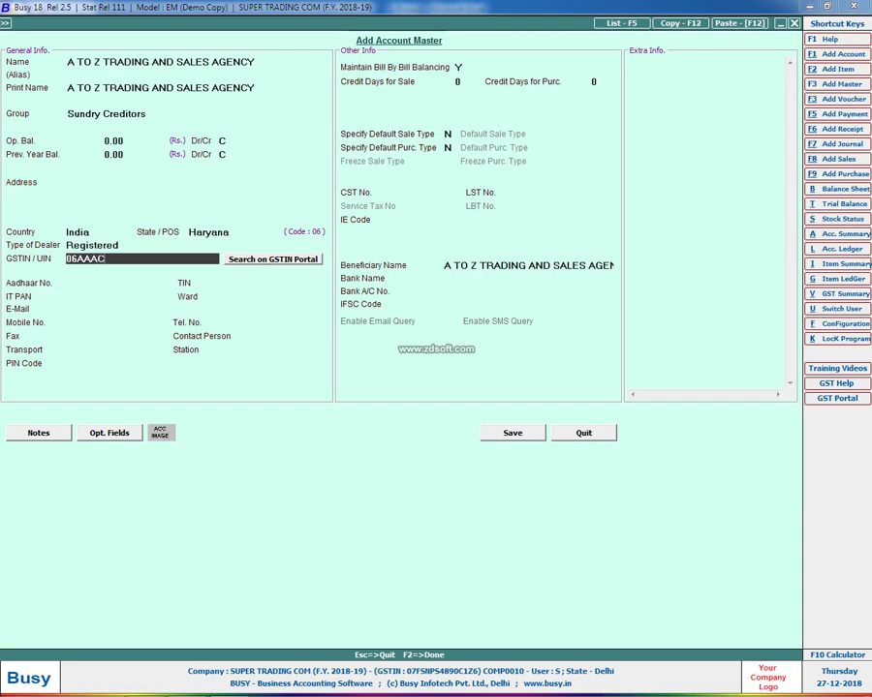
key(alt+Tab)
key(alt+Tab)
key(alt+Tab)
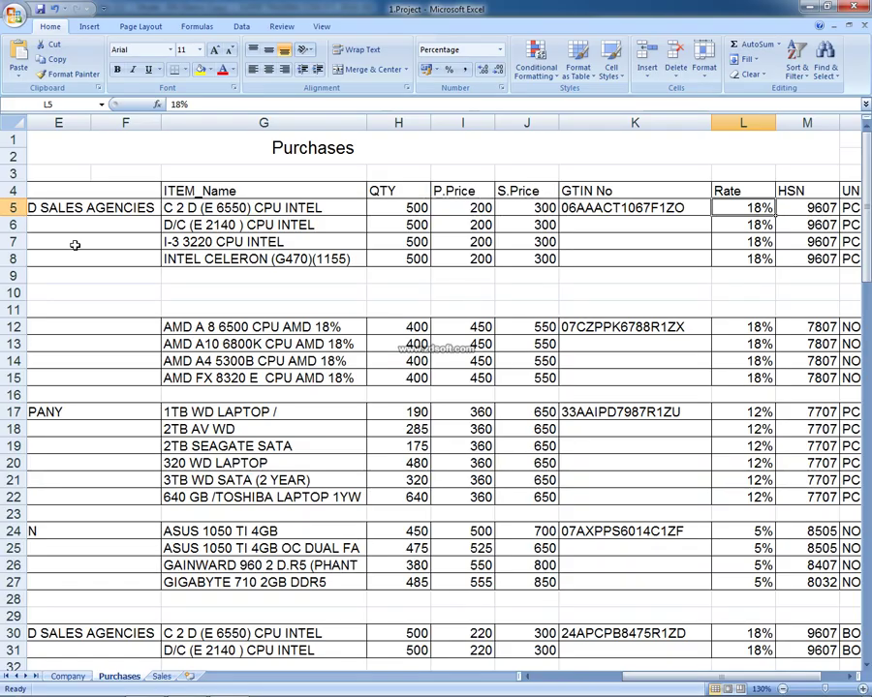
key(alt+Tab)
key(alt+Tab)
key(alt+Tab)
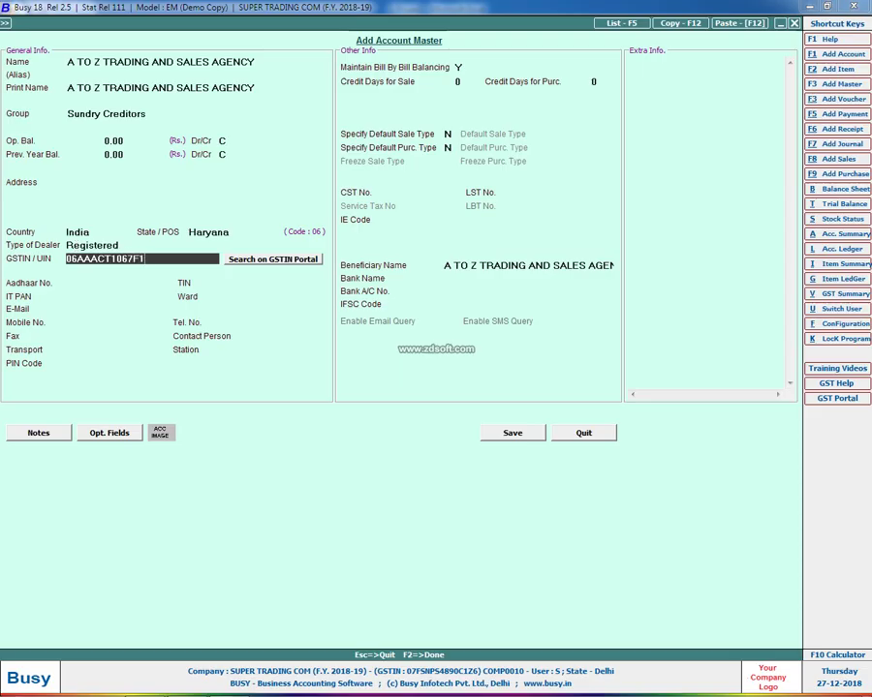
key(alt+Tab)
key(alt+Tab)
key(Return)
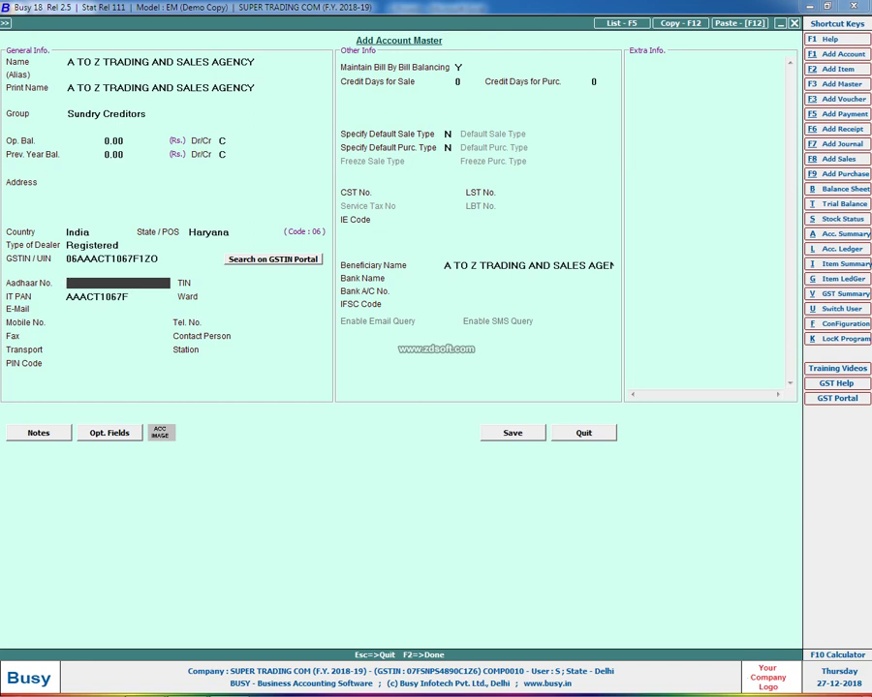
key(Return)
key(Return)
key(Return)
key(Return)
key(Return)
key(Return)
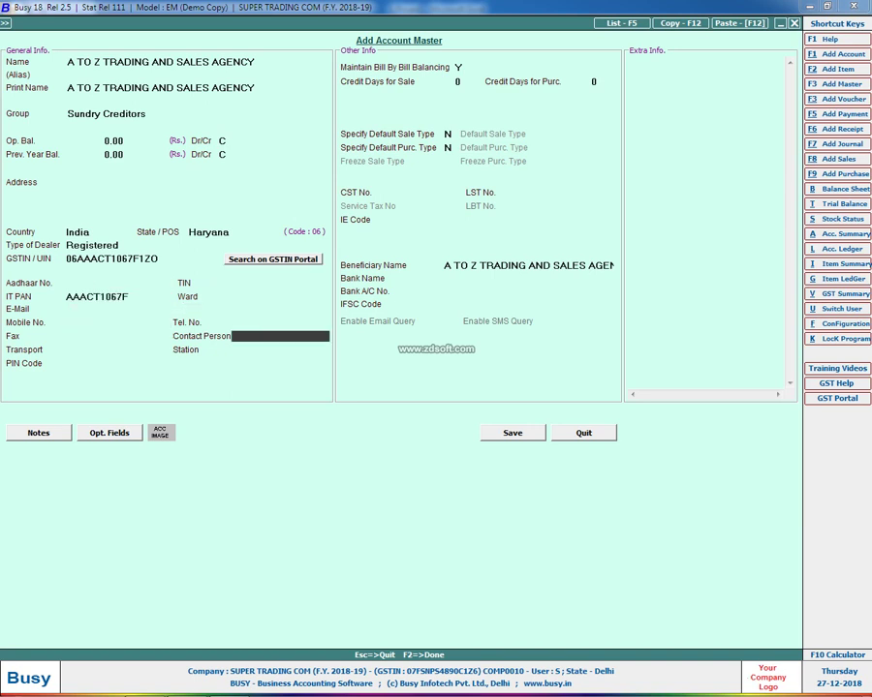
key(n)
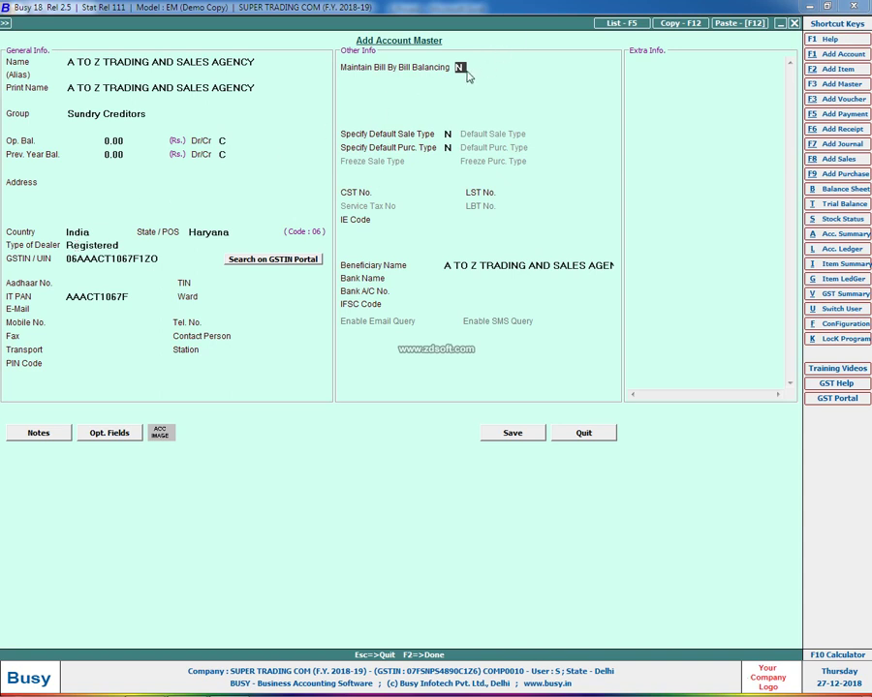
Save the A TO Z supplier, keep Main Store, and set ITC eligibility to Input Goods/Services
click(491, 433)
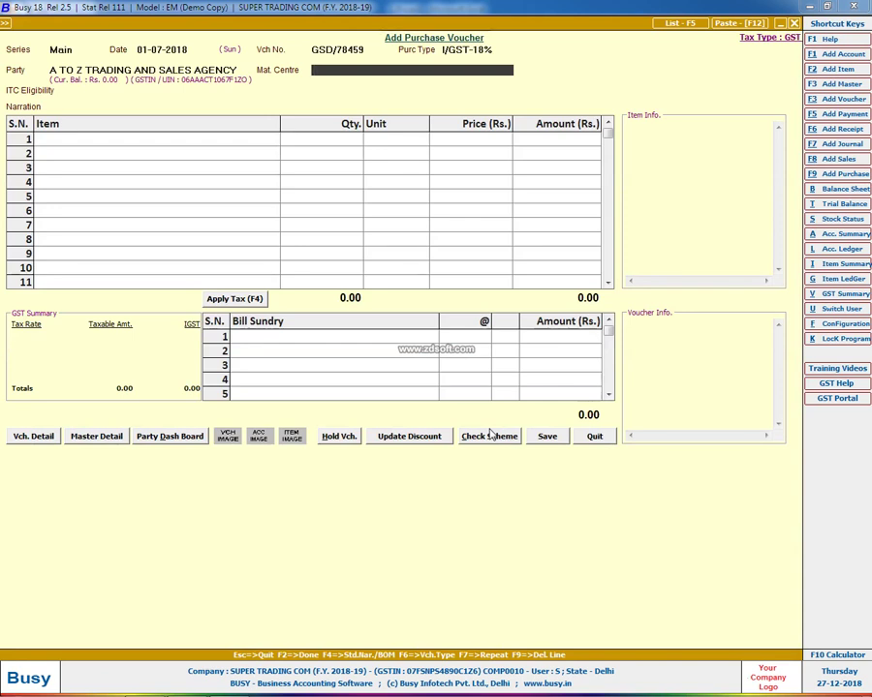
key(Return)
key(Return)
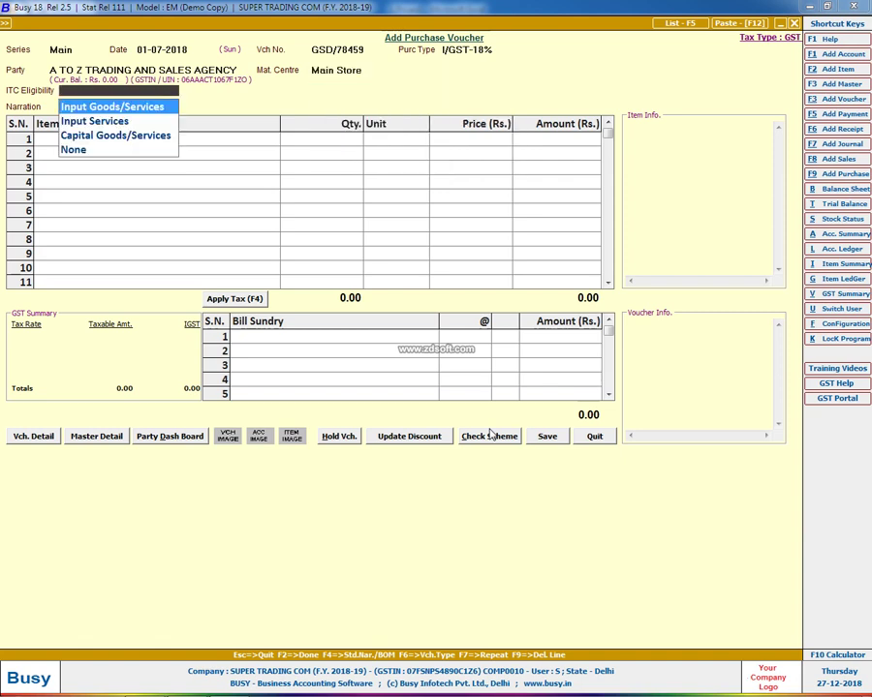
key(Return)
key(shift+Tab)
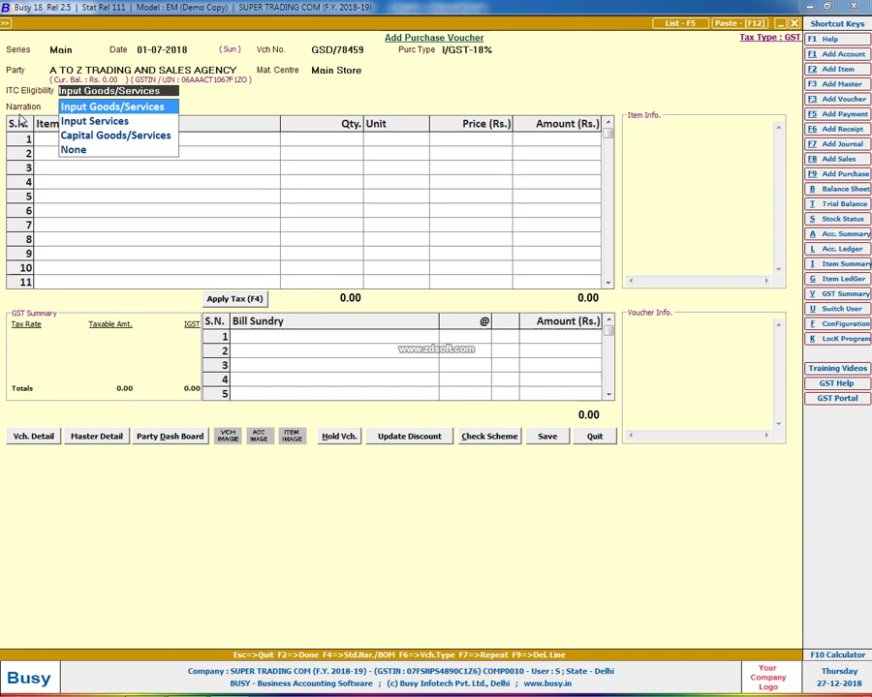
key(Down)
key(Down)
key(Down)
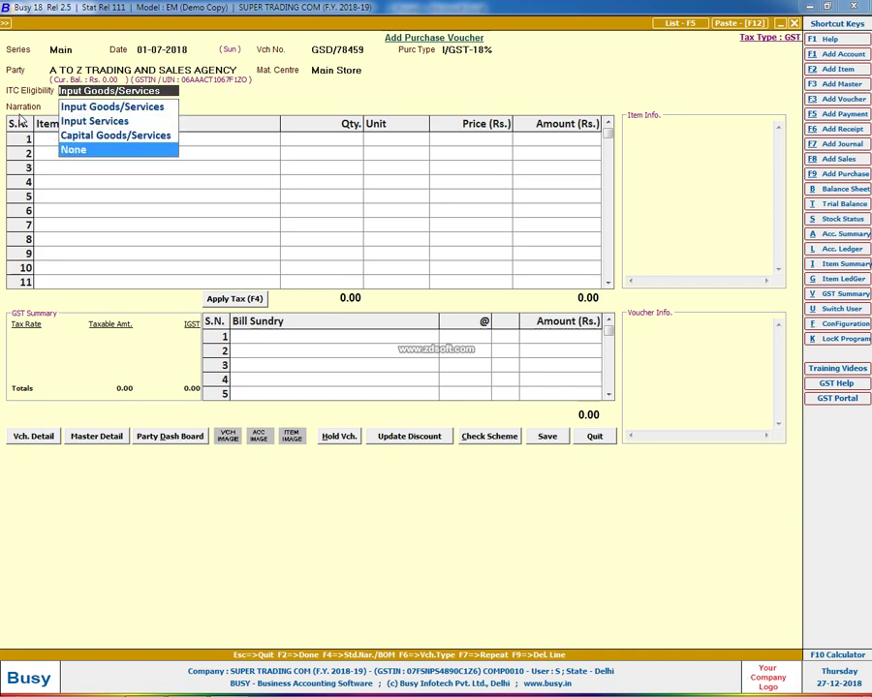
key(Up)
key(Up)
key(Up)
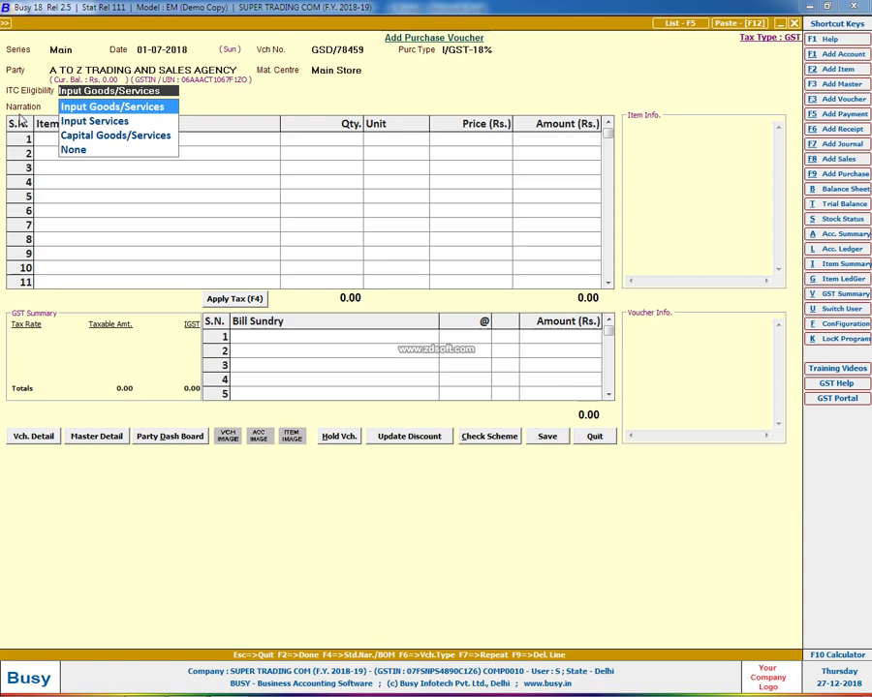
key(Return)
key(Return)
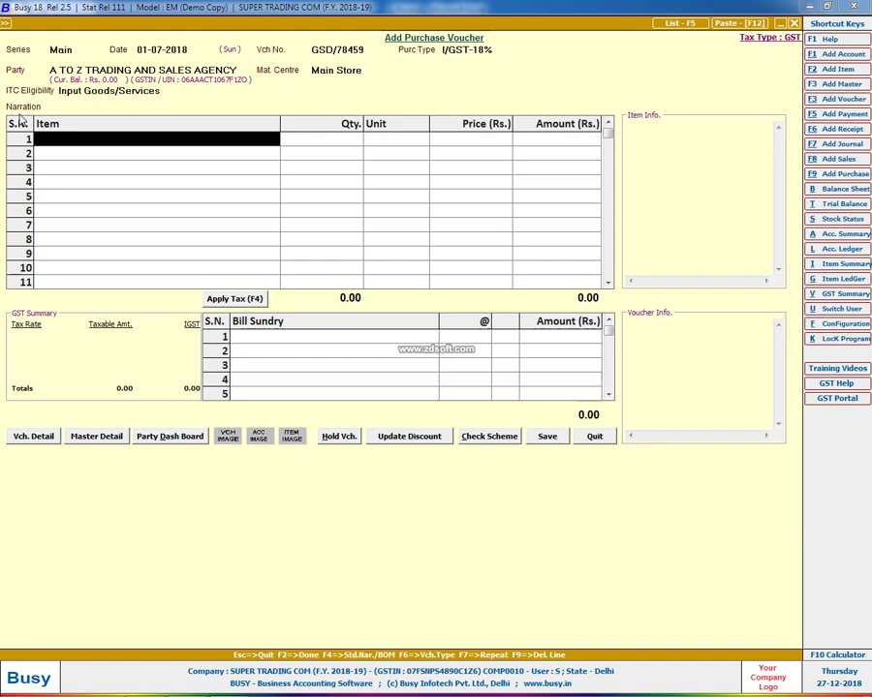
key(alt+Tab)
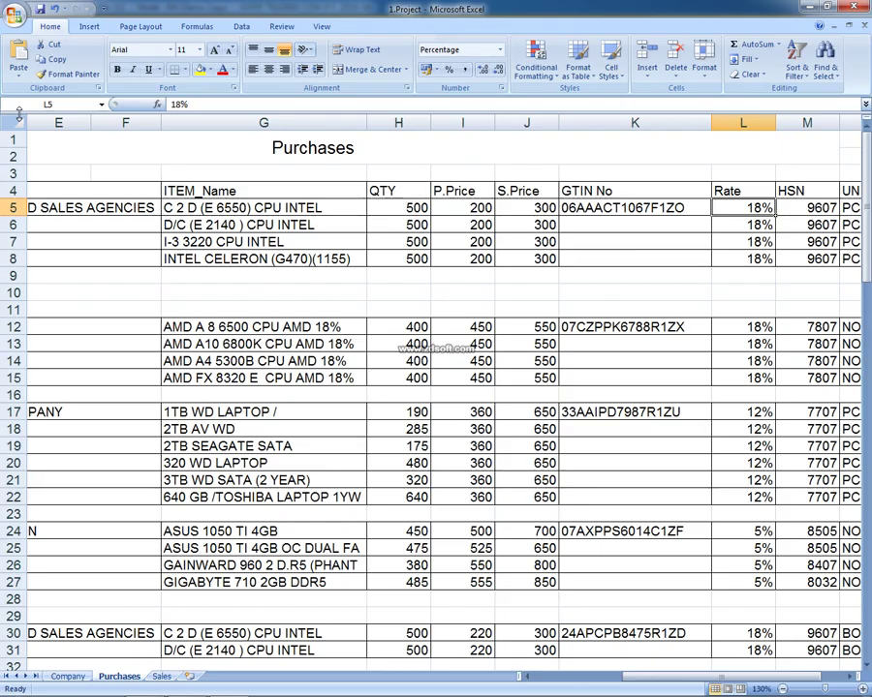
Copy the item name C 2 D (E 6550) CPU INTEL from Excel cell G5
key(Left)
key(Left)
key(Left)
key(Left)
key(Left)
key(Left)
key(Left)
key(Left)
key(Left)
key(Left)
key(Right)
key(Right)
key(Right)
key(Right)
key(Right)
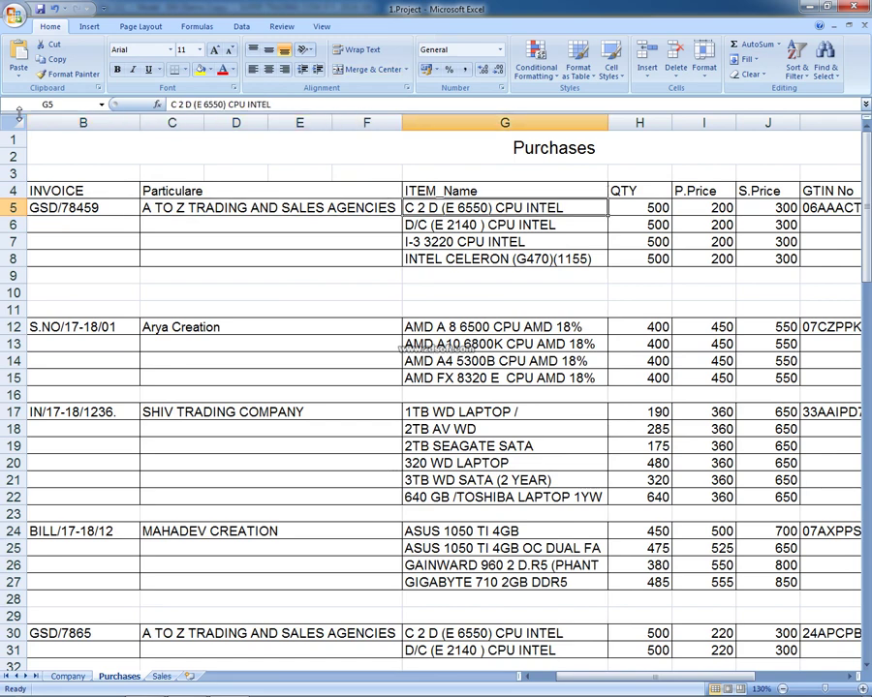
drag(271, 104, 175, 104)
right_click(194, 104)
click(221, 126)
Start a new item with that name, group General and unit Pcs., and open the Pcs. unit details
key(alt+Tab)
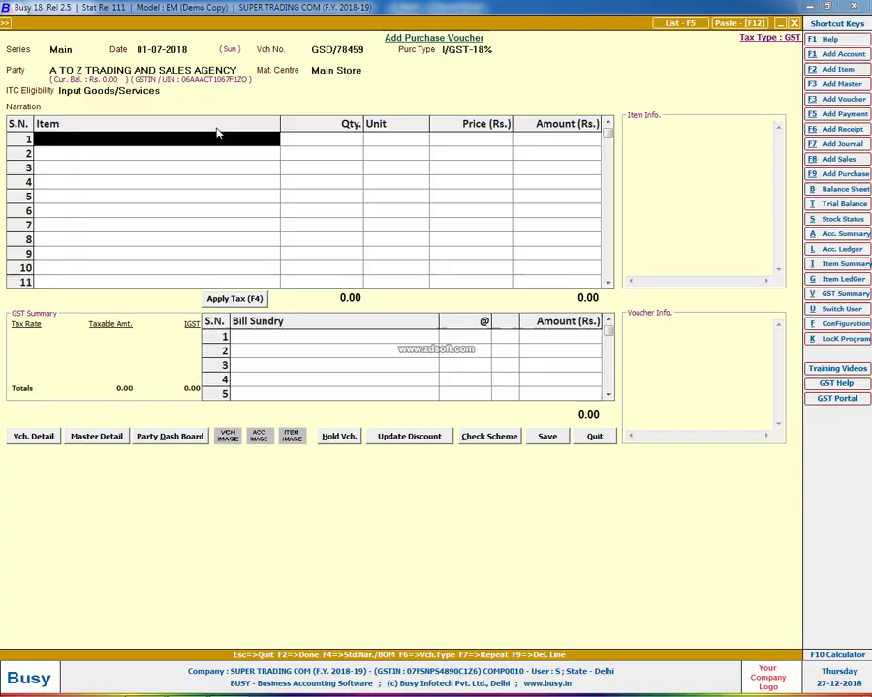
key(alt+F2)
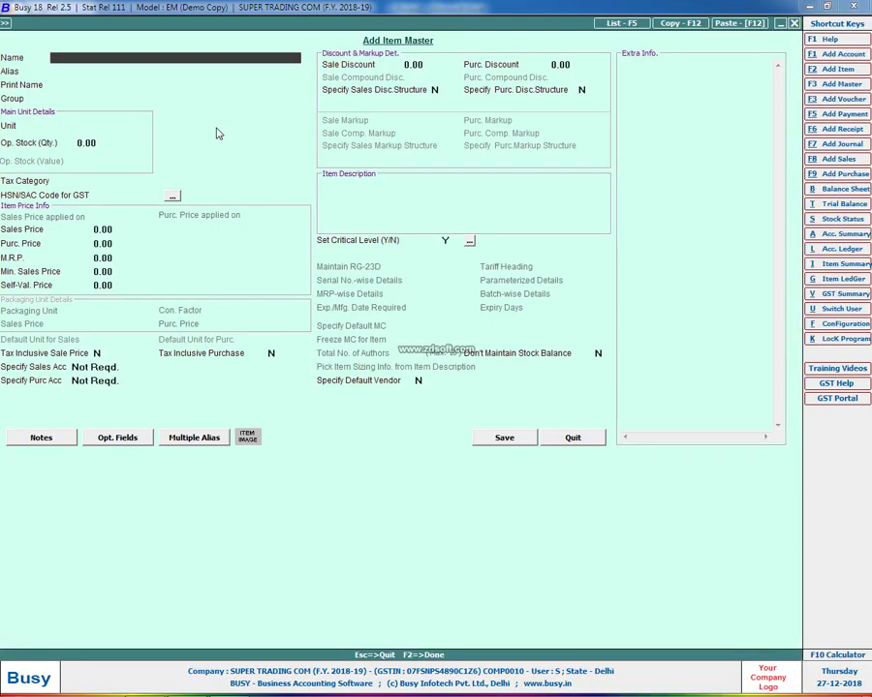
key(ctrl+v)
key(Escape)
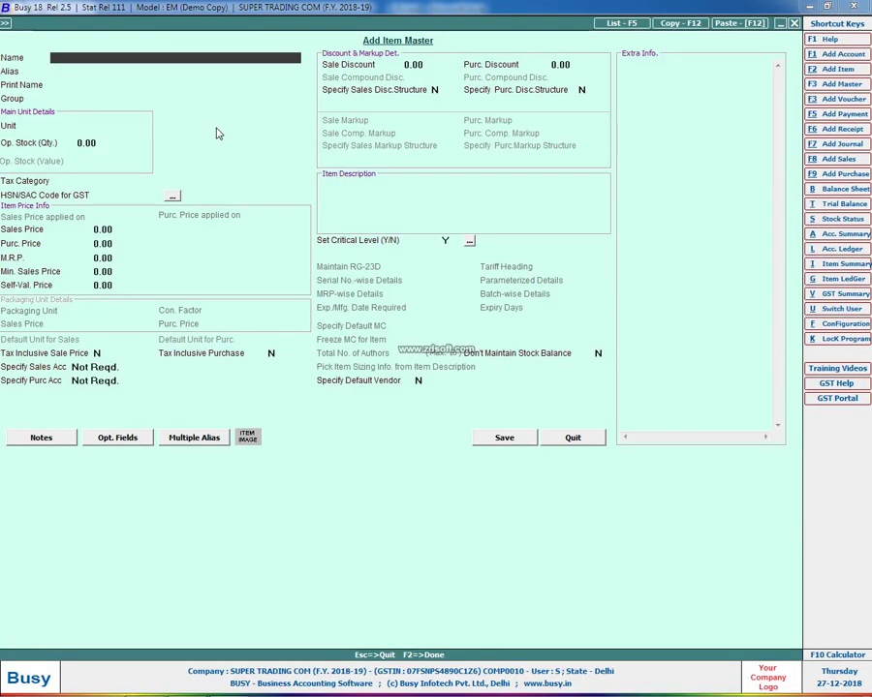
key(ctrl+v)
key(Return)
key(Return)
key(Return)
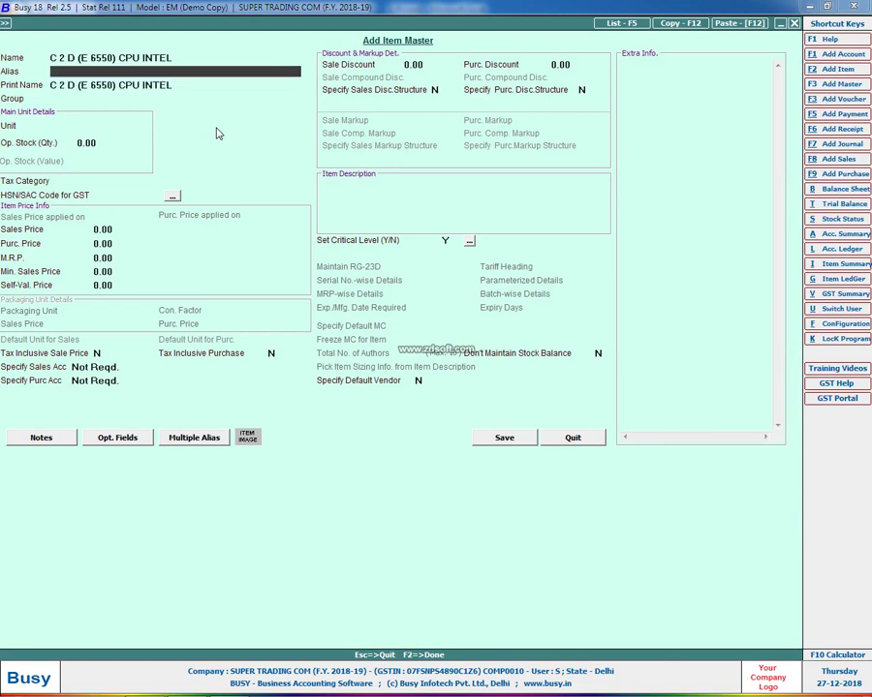
key(Return)
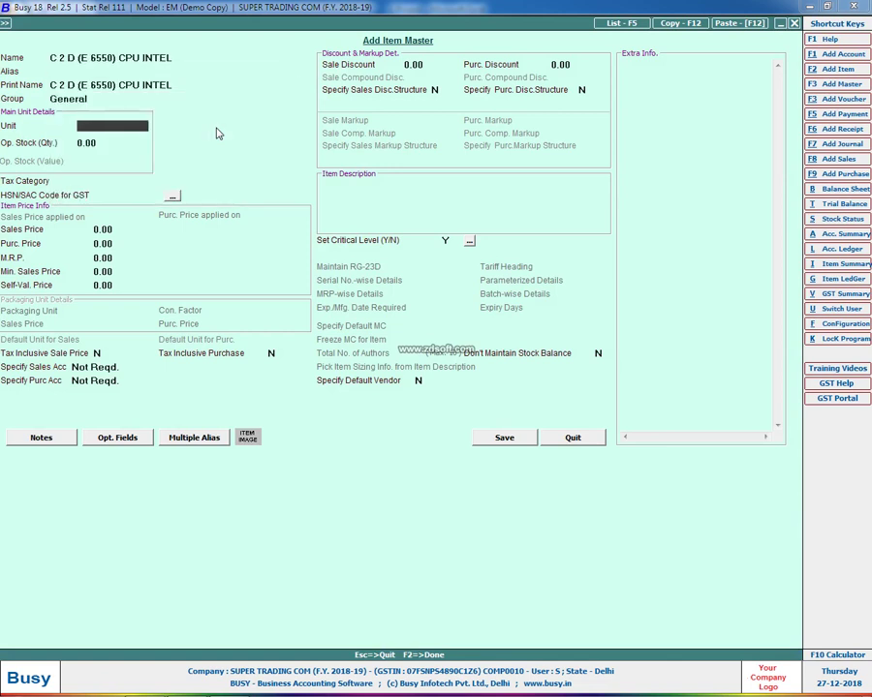
key(Return)
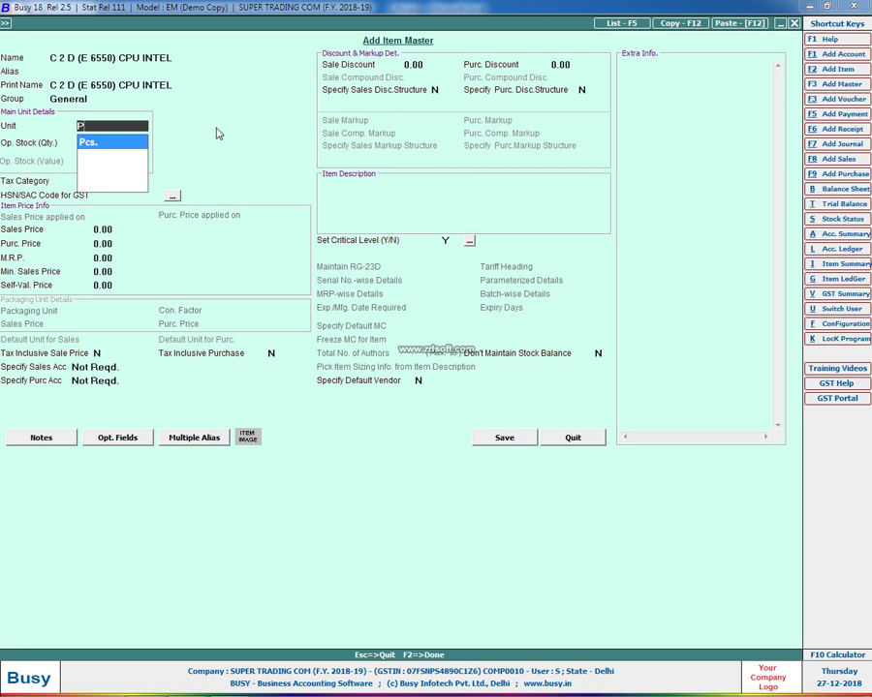
key(Return)
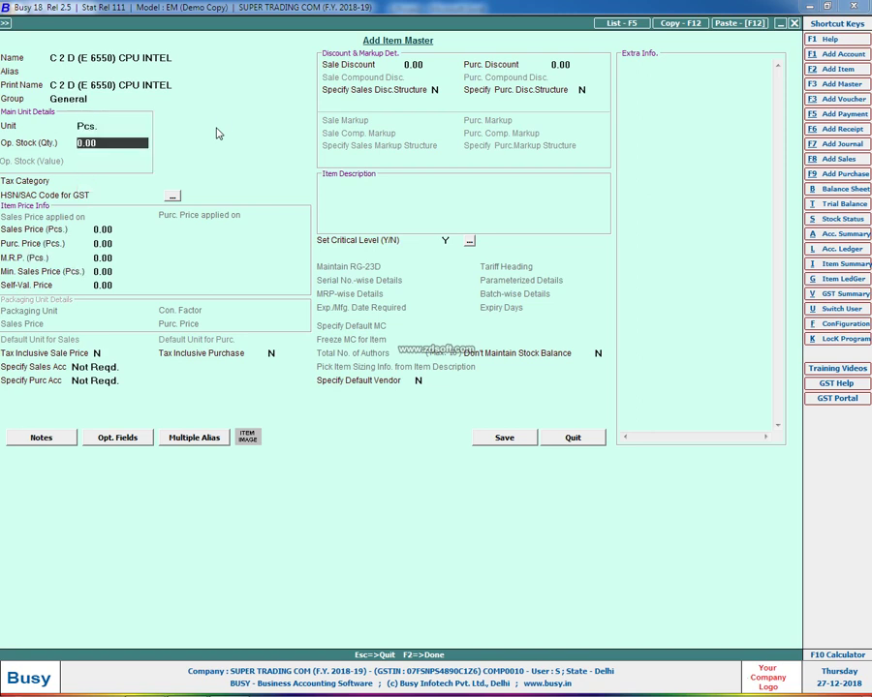
key(Up)
key(ctrl+Return)
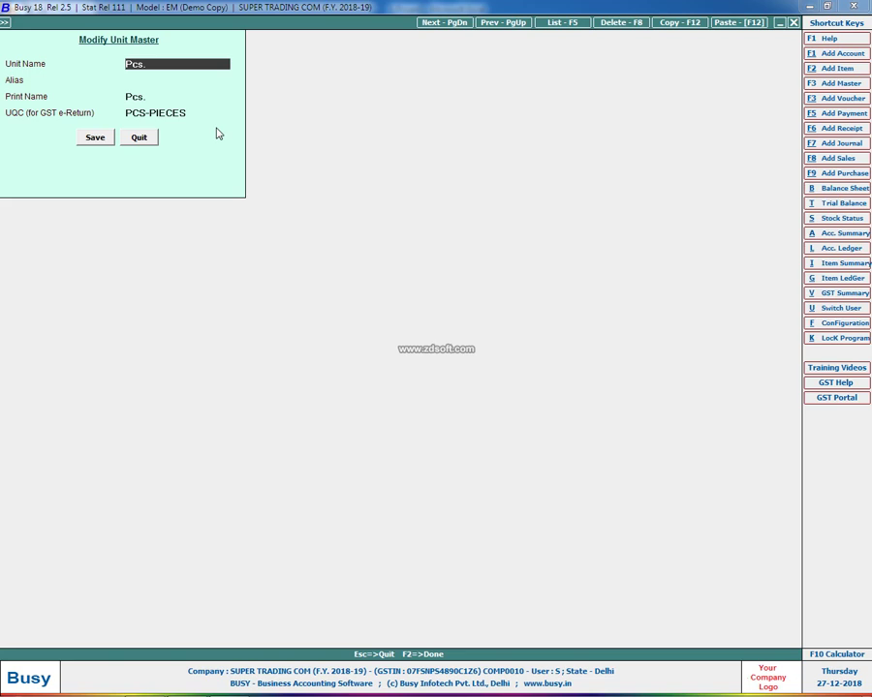
Save the Pcs. unit with UQC PCS-PIECES and set the item's tax category to GST 18%
key(Return)
key(Return)
key(Return)
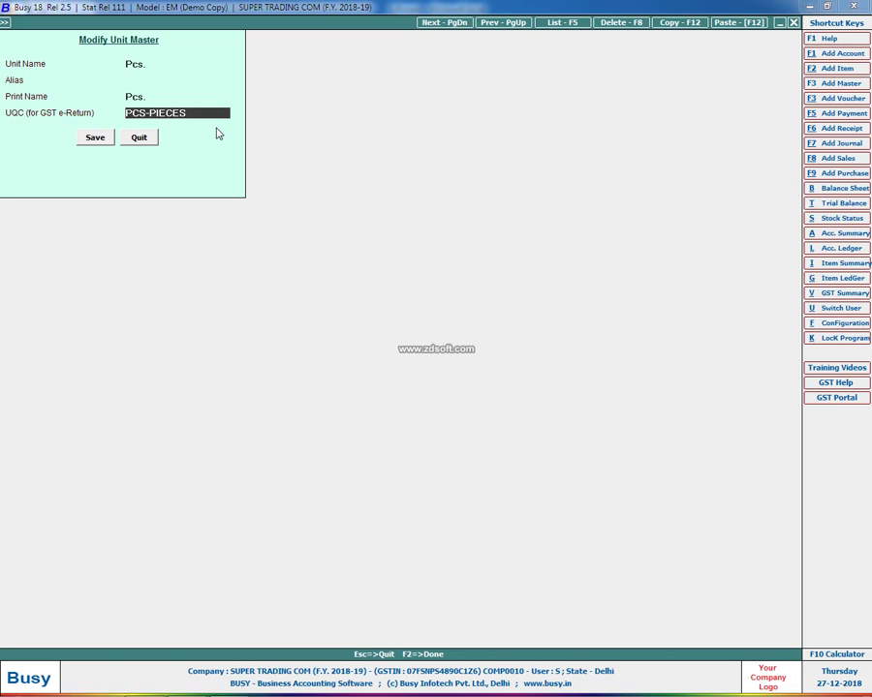
key(Return)
key(Return)
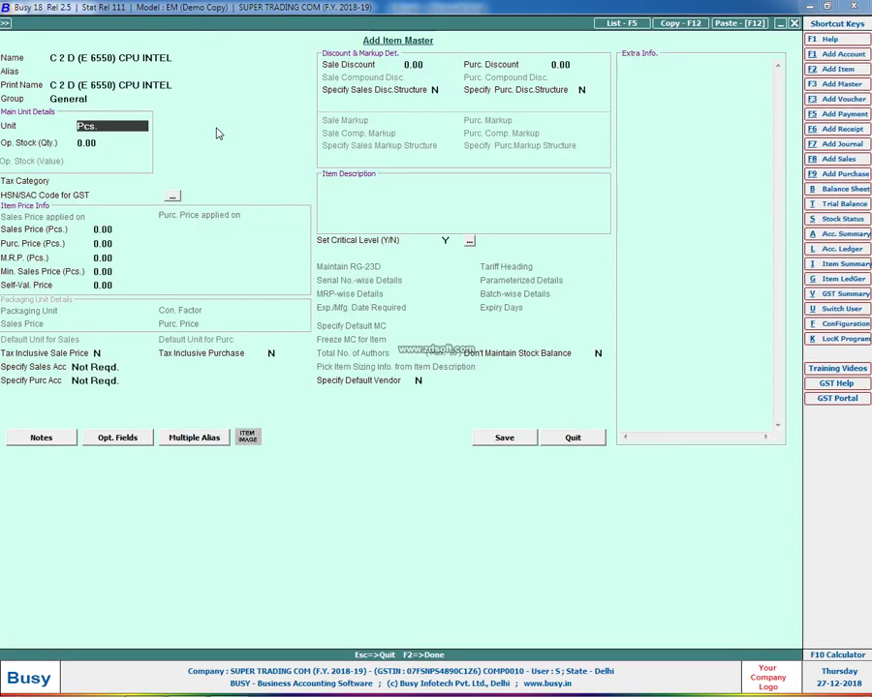
key(Return)
key(Return)
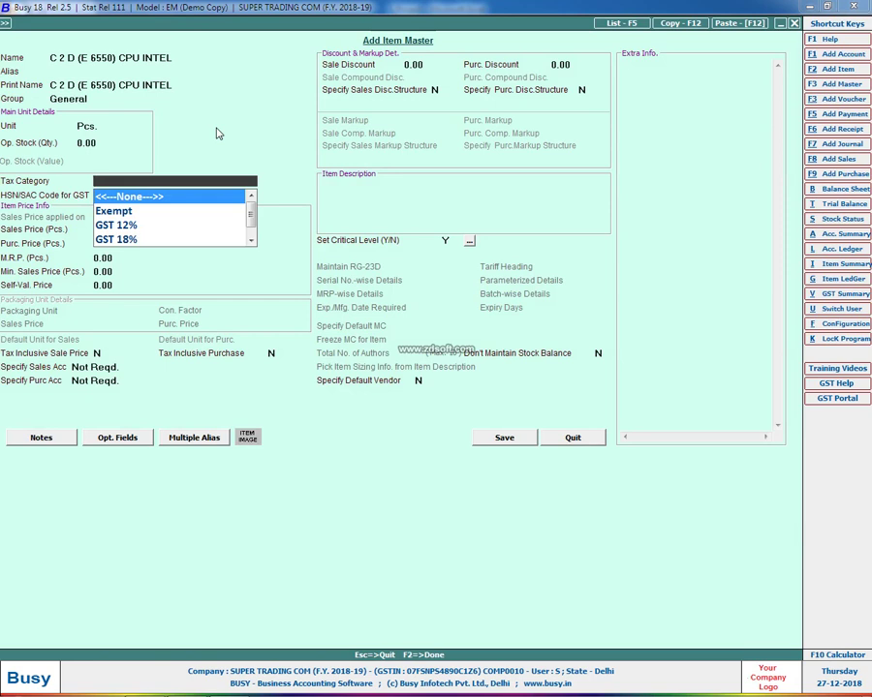
text(18)
key(Return)
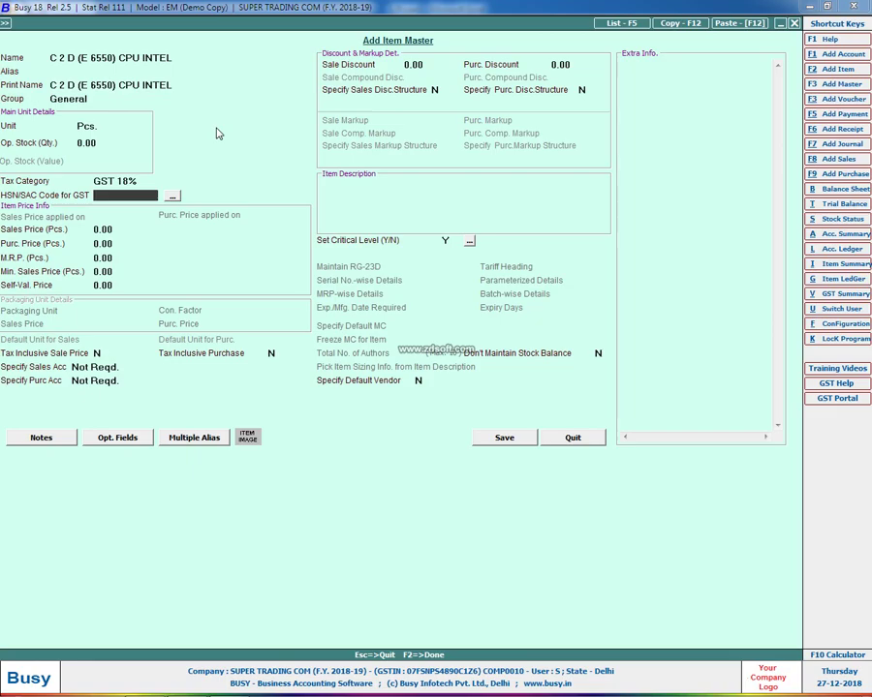
key(alt+Tab)
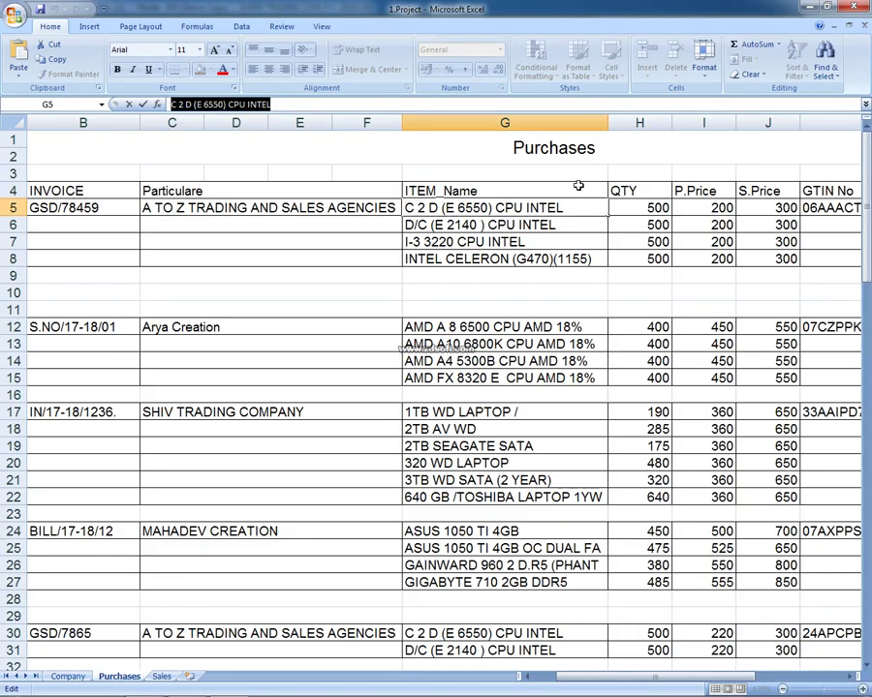
text(0)
click(578, 185)
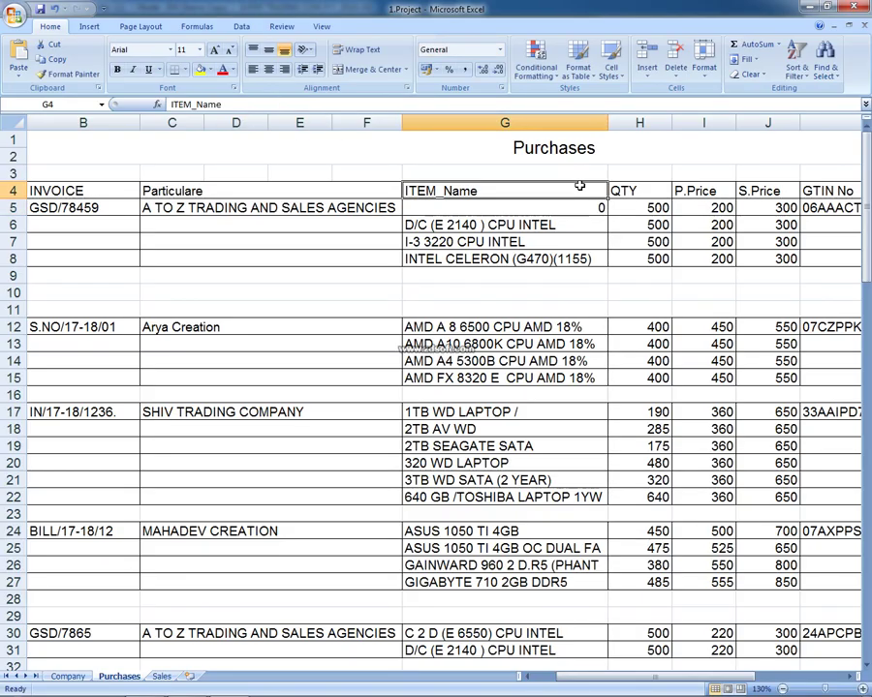
key(ctrl+z)
key(Down)
key(Down)
key(Down)
key(Right)
key(Right)
key(Right)
key(Right)
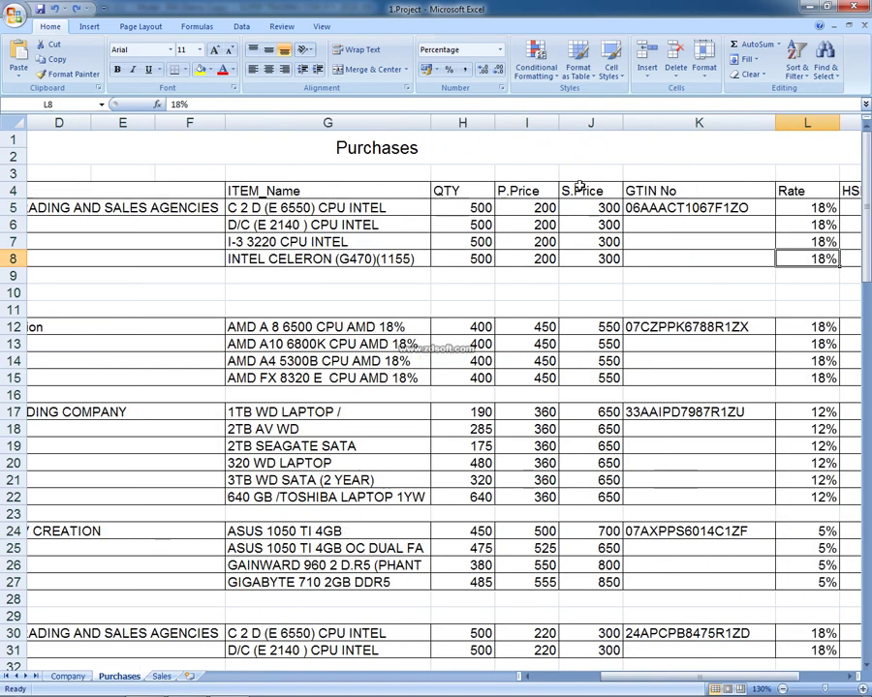
key(Right)
key(Up)
key(Up)
key(Up)
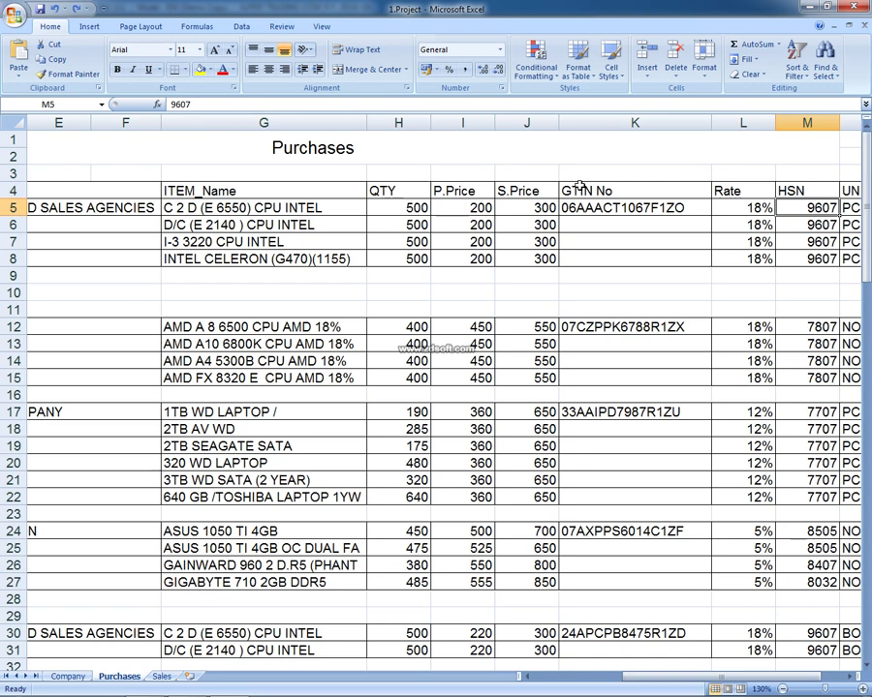
Switch from Excel back to Busy's Add Item Master for C 2 D (E 6550) CPU INTEL
click(187, 684)
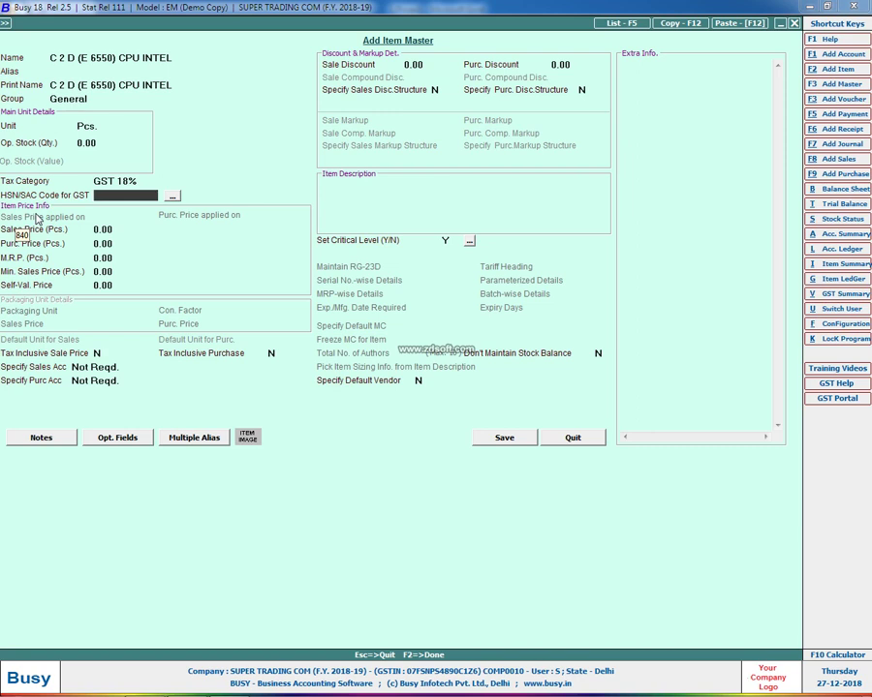
Enter the item description 'LAST YEAR T_OVER UP TO 1.5 CR' and start a second line with 'HSN'
click(360, 200)
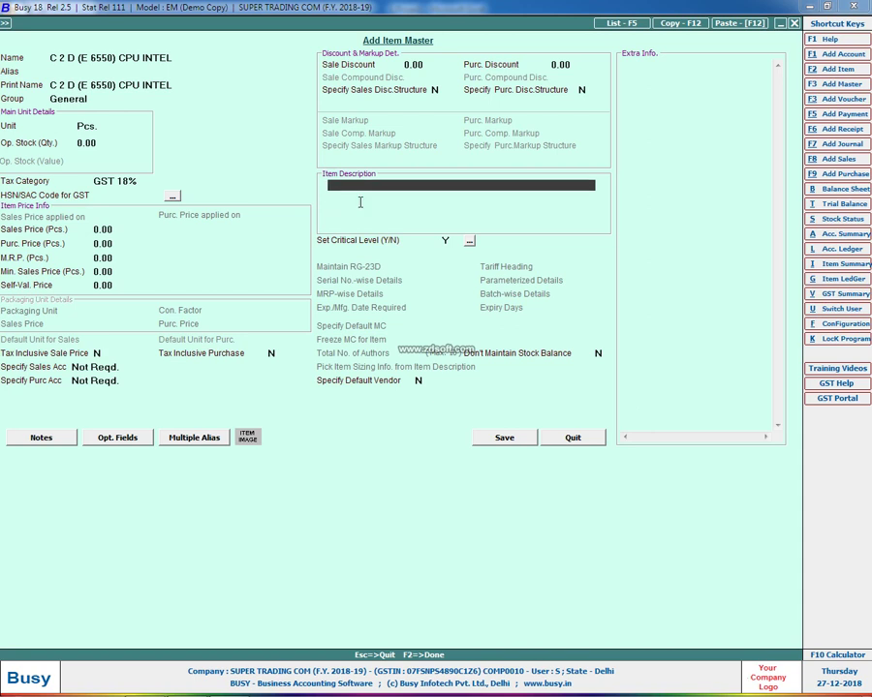
text(LAST YEAR T_OVER 1.5 CR)
key(Return)
key(Up)
text(LAST YEAR T_OVER UP TO 1.5)
text(R)
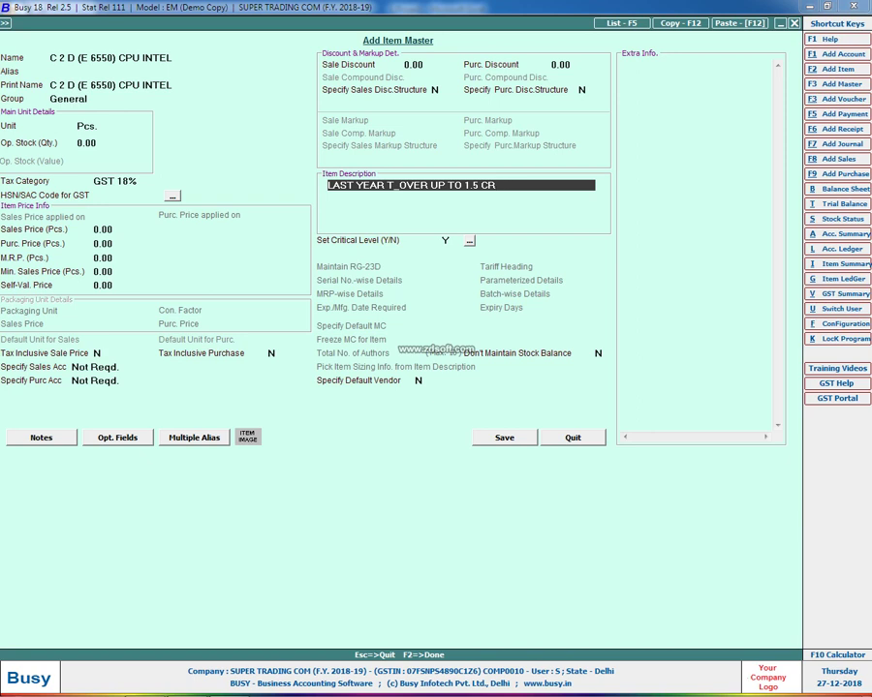
key(Return)
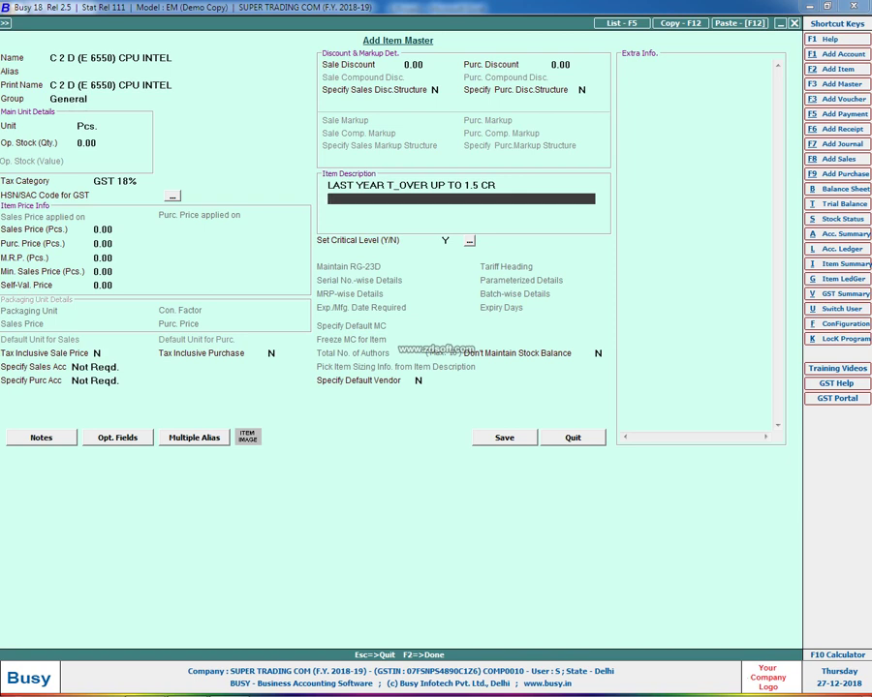
text(HSN.)
Complete the second description line as 'HSN/SAC =STARTING 2 DIGIT'
key(BackSpace)
text(/SAC =STARTING 2)
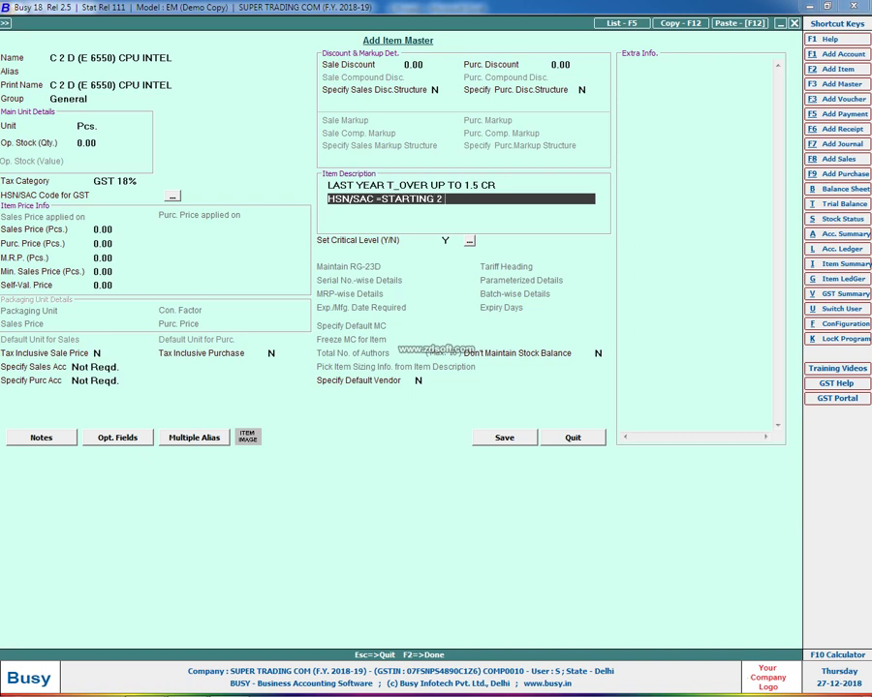
text( GIGIT)
key(BackSpace)
key(BackSpace)
key(BackSpace)
key(BackSpace)
key(BackSpace)
text(DIGIT)
key(Return)
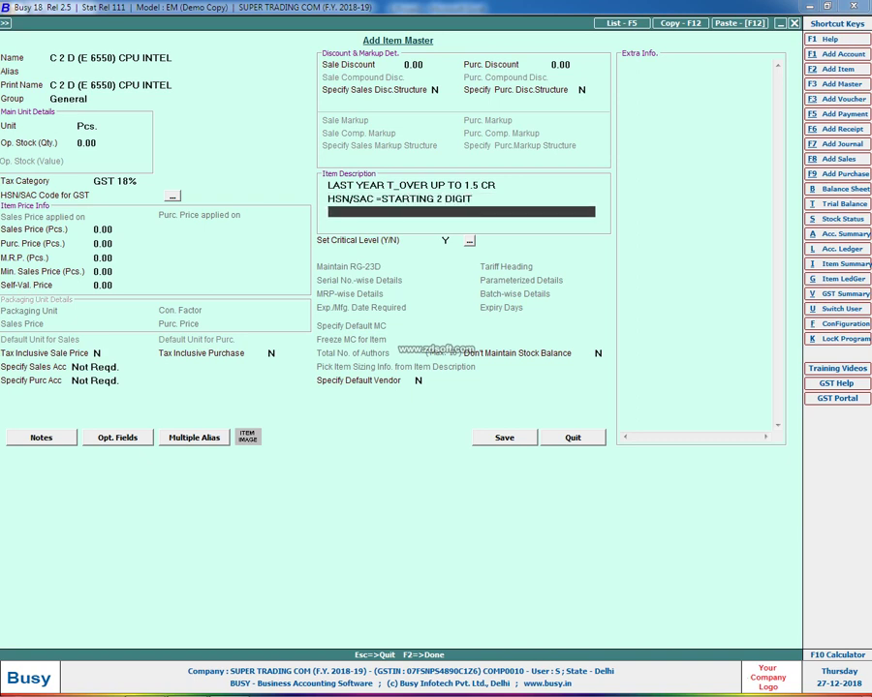
Add description lines '1.5 CR TO 5 CR = 2 DIGIT' and '5 CR ABOVE =4 MORE'
key(Up)
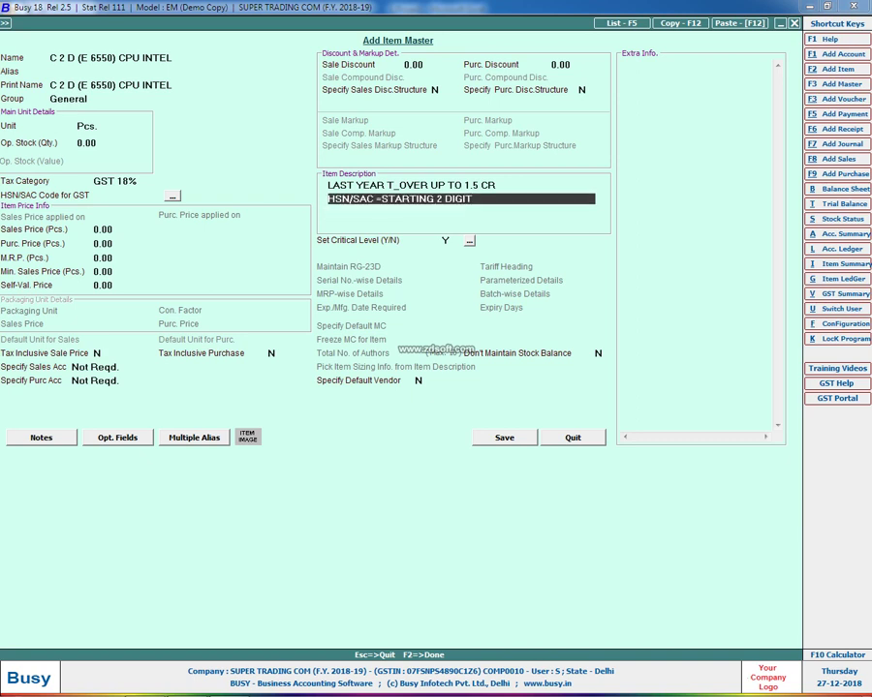
key(BackSpace)
text(1.5)
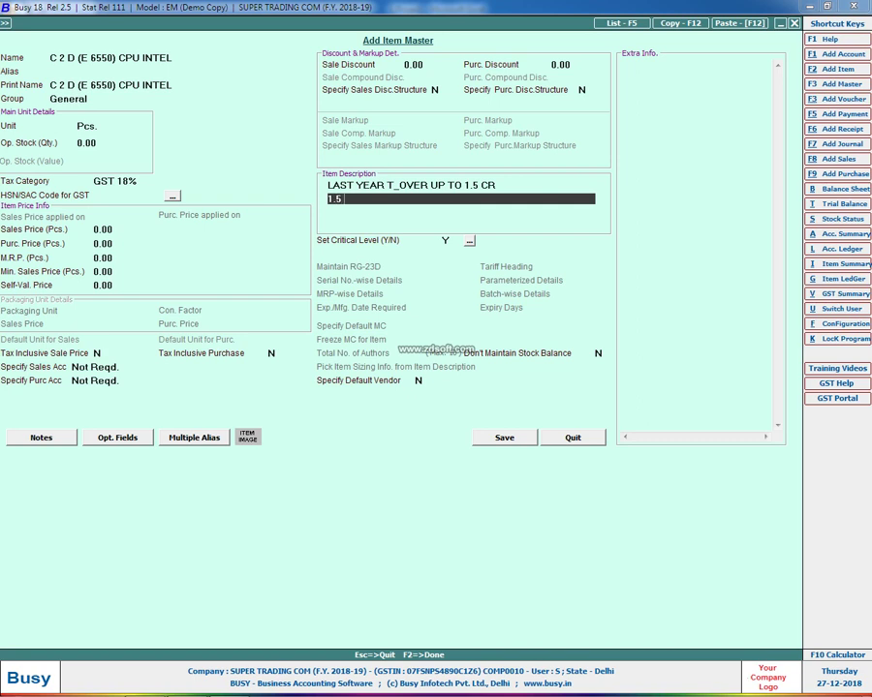
text( CR TO 5 CR = 2 DIGIT)
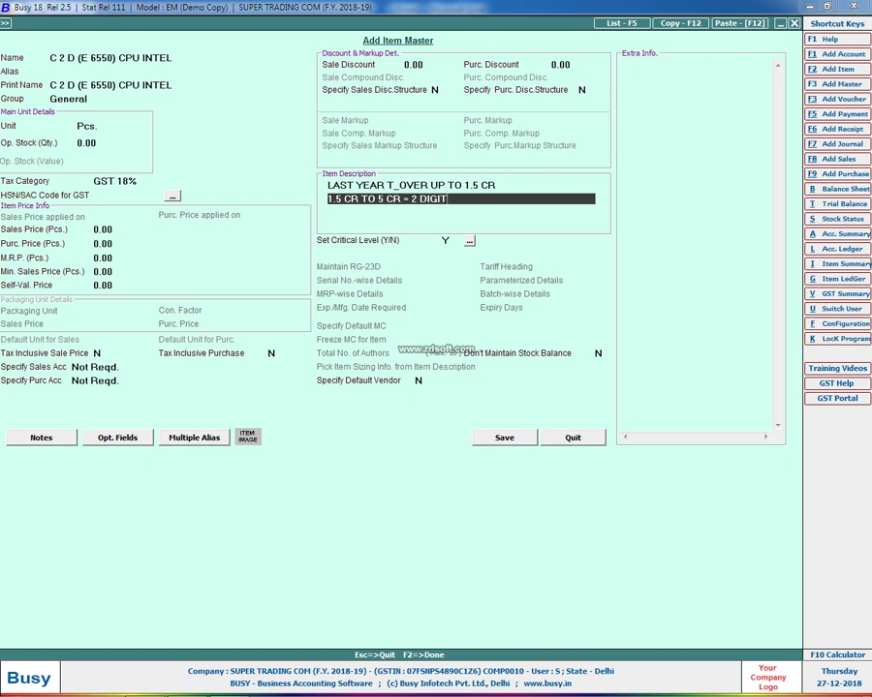
key(Return)
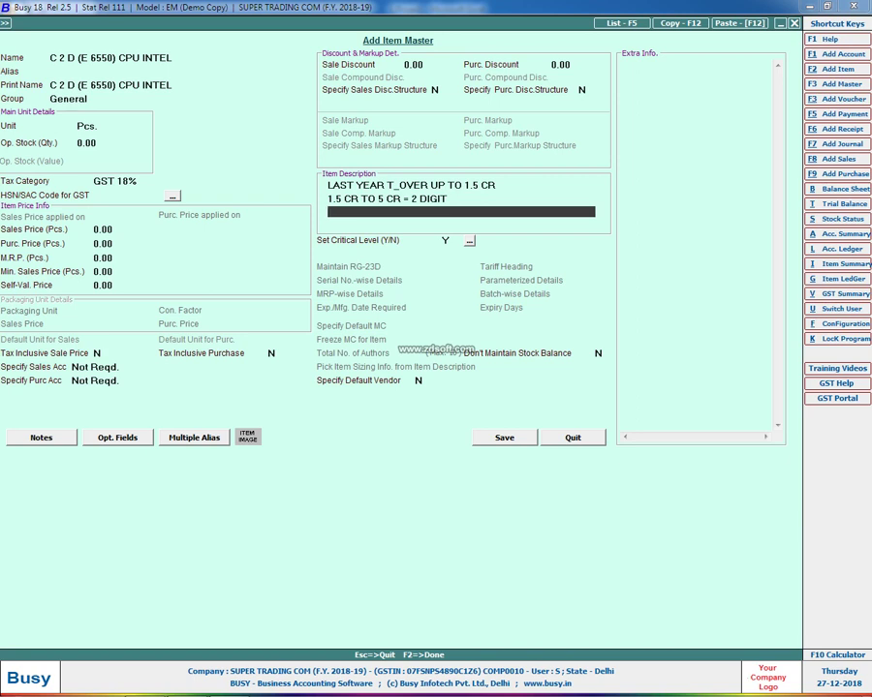
text(5 CR ABOVE =4 MORE)
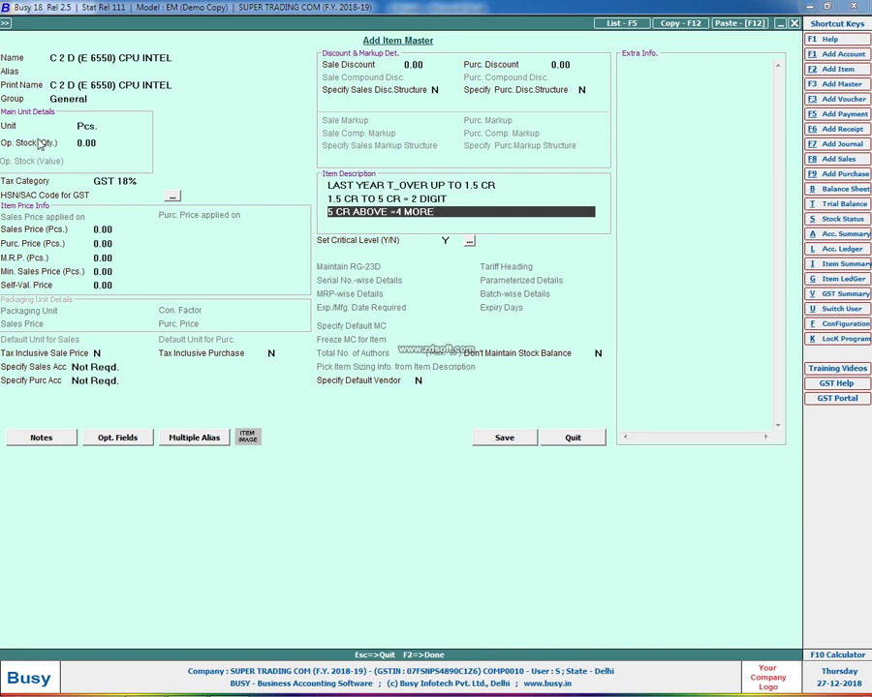
click(116, 195)
Give the item HSN code 9607, sales price 300 and purchase price 200
text(9607)
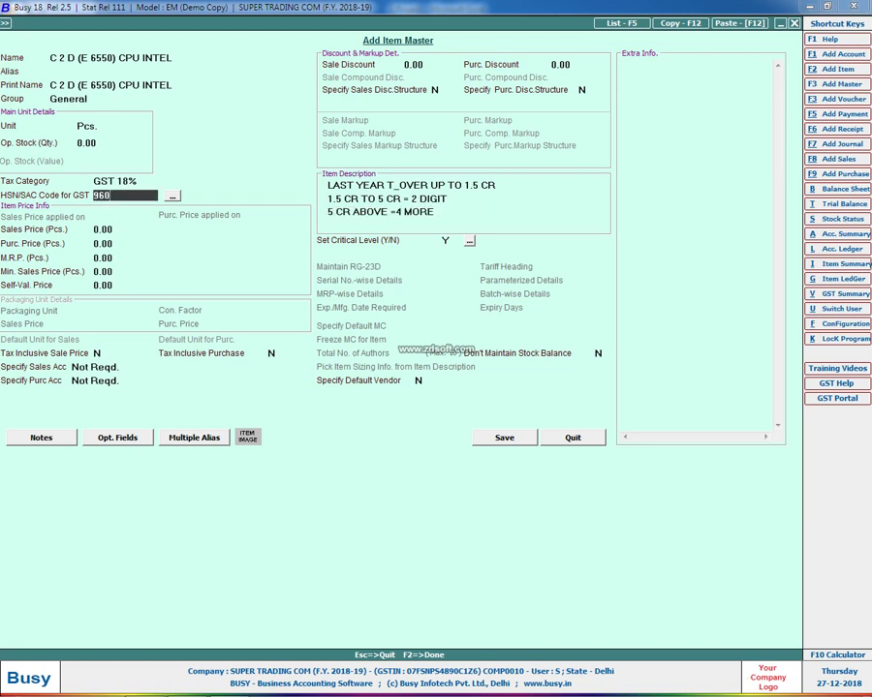
key(Return)
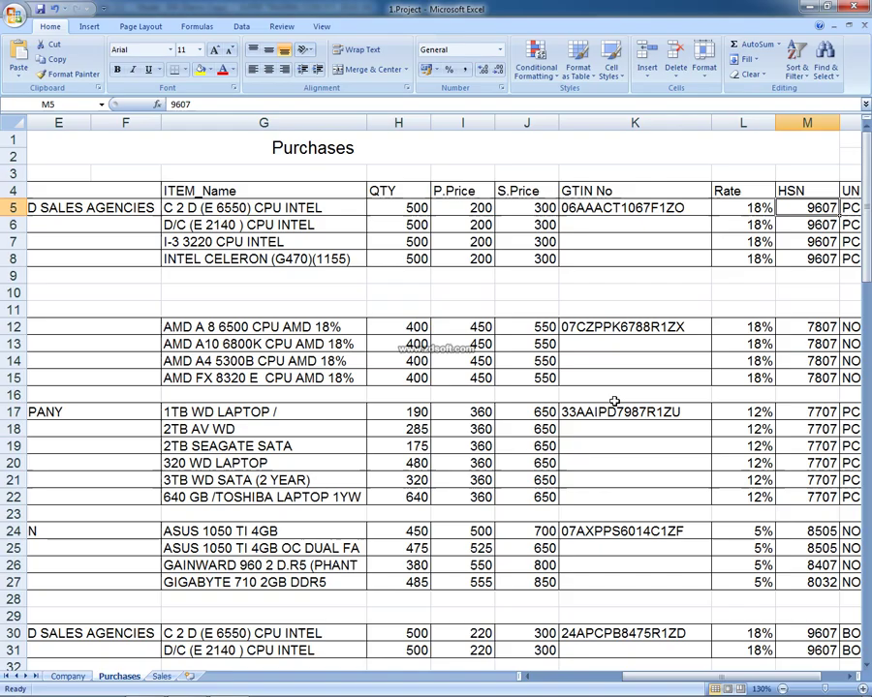
key(alt+Tab)
key(Left)
key(Left)
key(Left)
key(Left)
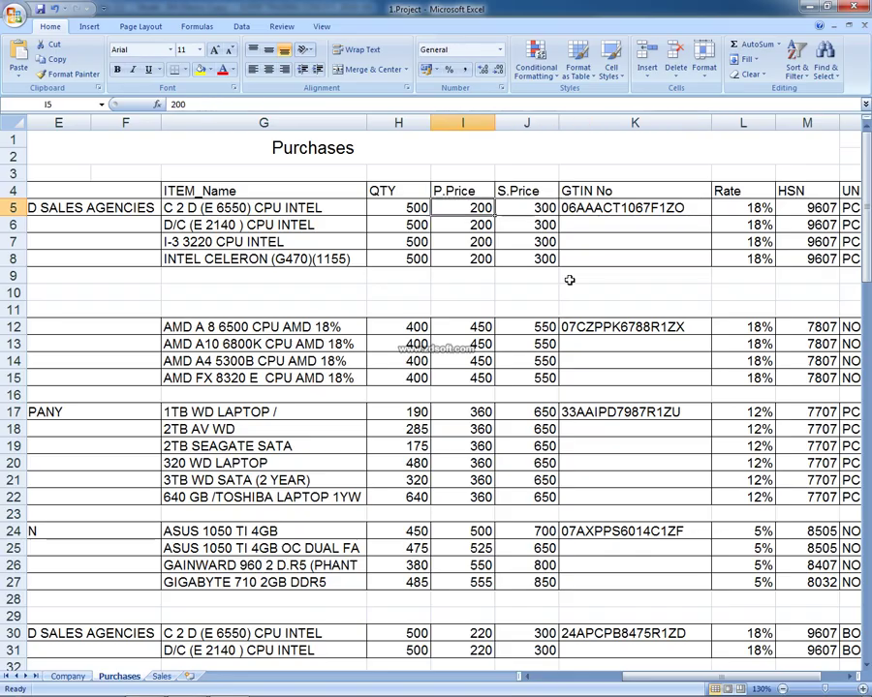
key(Right)
key(alt+Tab)
text(300)
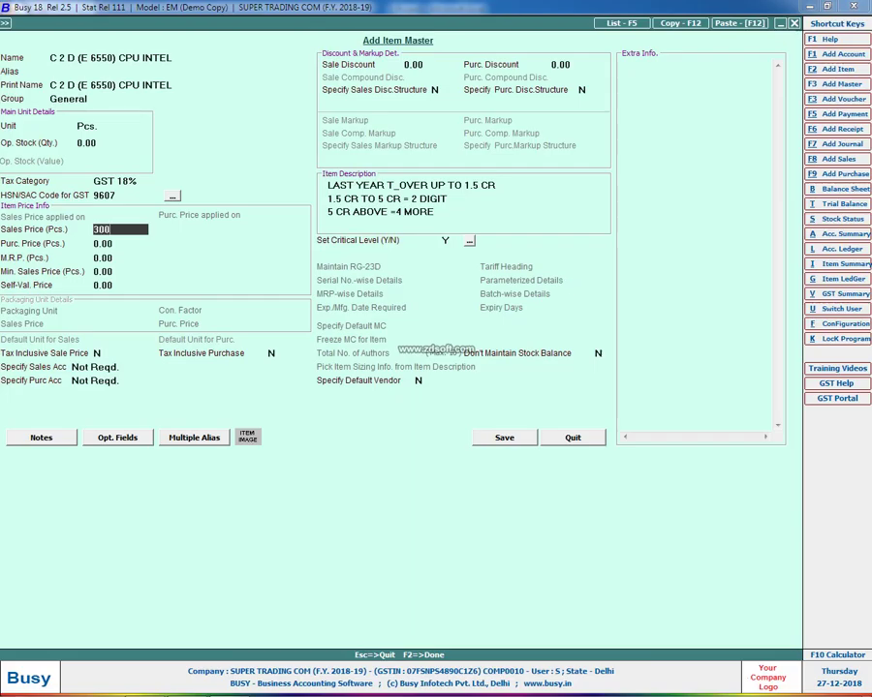
key(Return)
text(200)
key(Return)
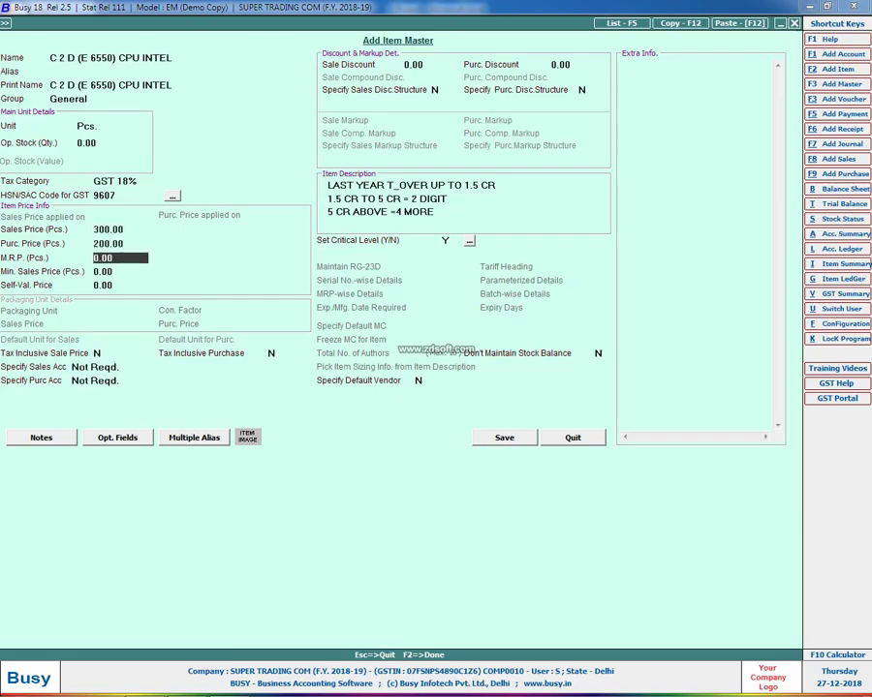
Save the C 2 D item and enter quantity 500 on the voucher's first line
click(504, 438)
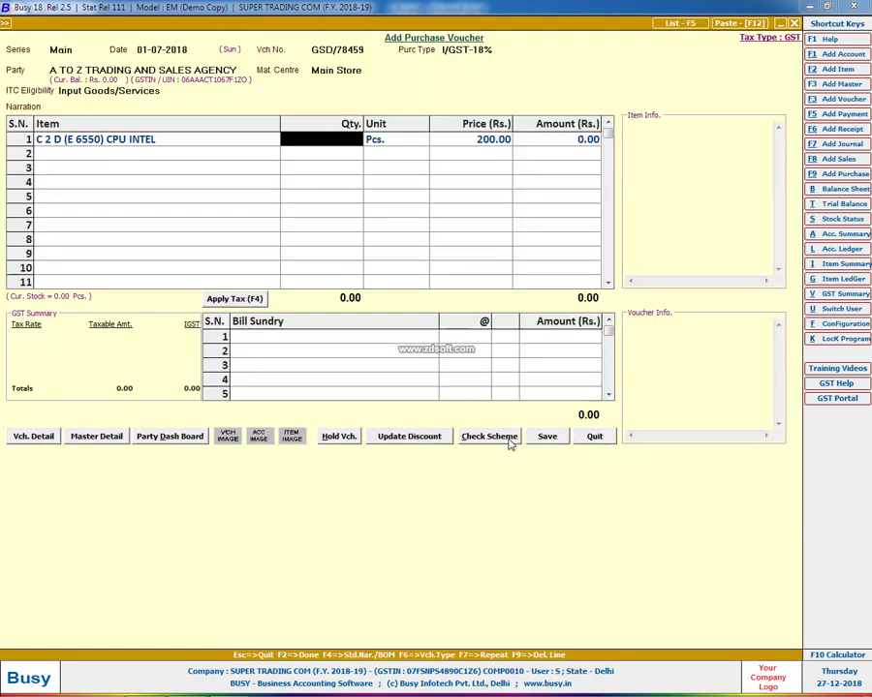
key(alt+Tab)
key(alt+Tab)
text(500)
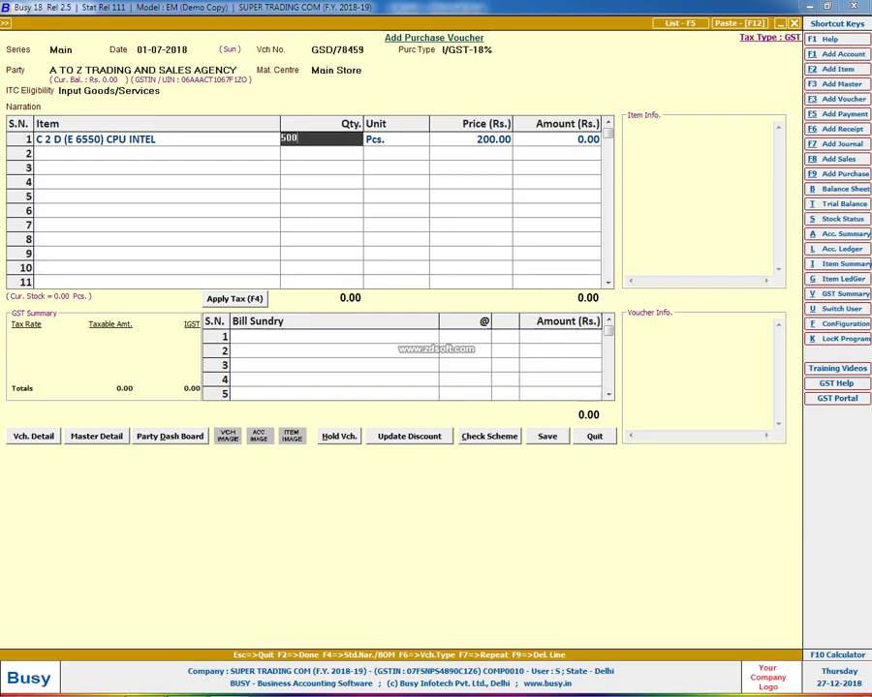
key(Return)
key(Return)
key(Return)
key(Return)
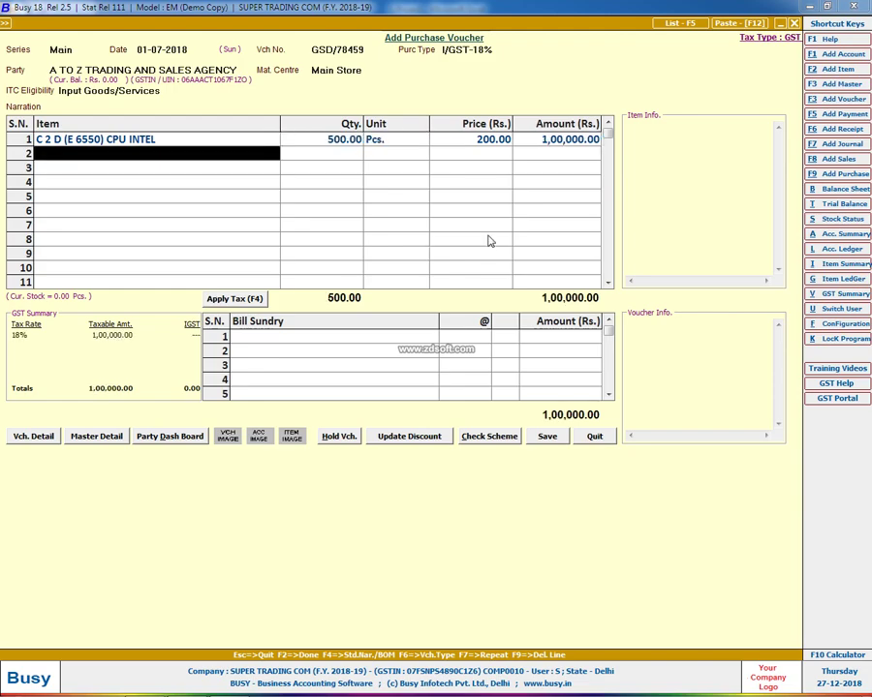
key(alt+Tab)
click(361, 223)
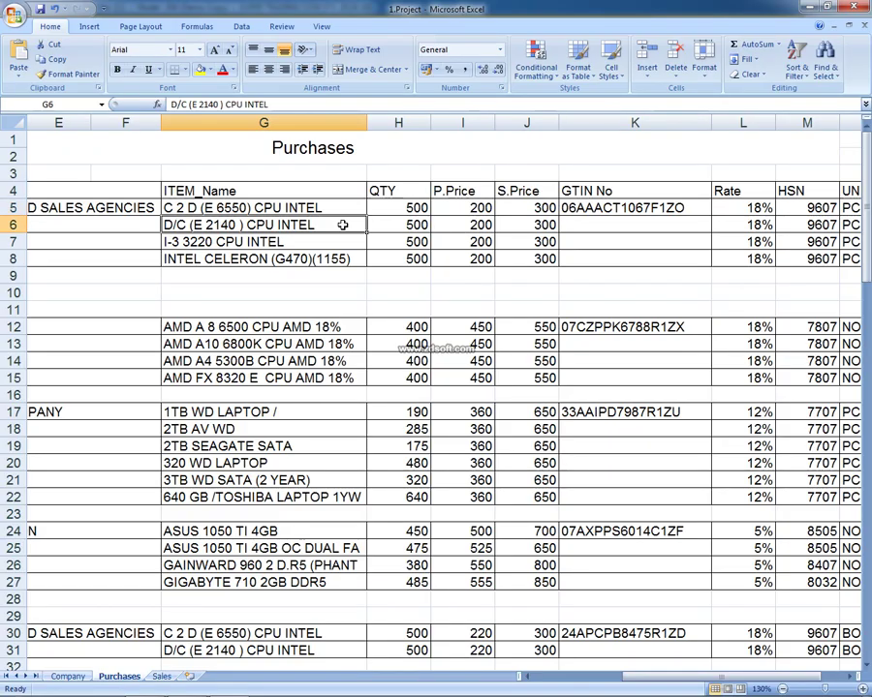
Copy D/C (E 2140 ) CPU INTEL from cell G6 as a new item's name
double_click(360, 222)
drag(361, 223, 3, 190)
key(ctrl+c)
key(alt+Tab)
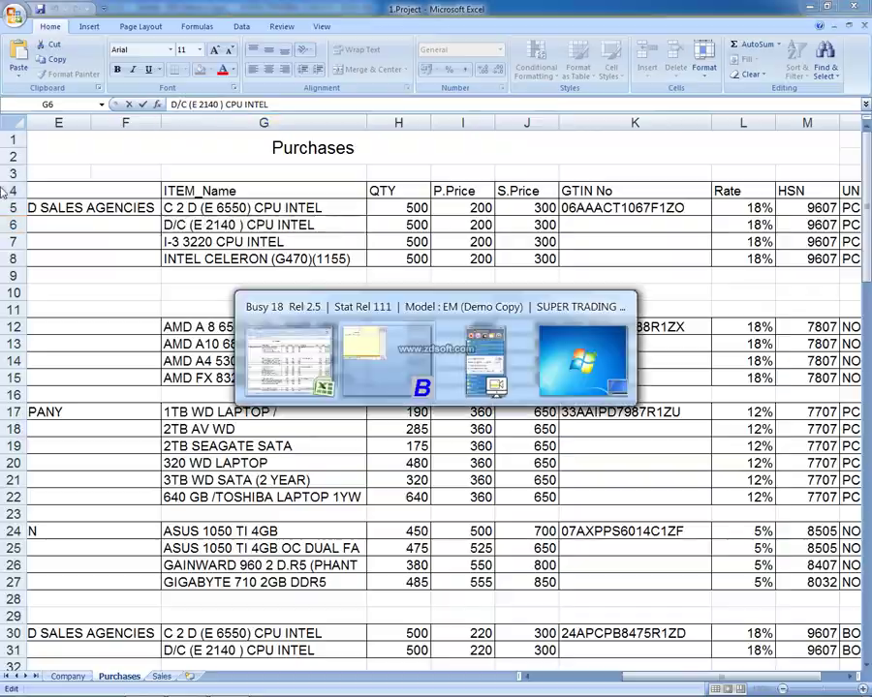
key(alt+c)
key(ctrl+v)
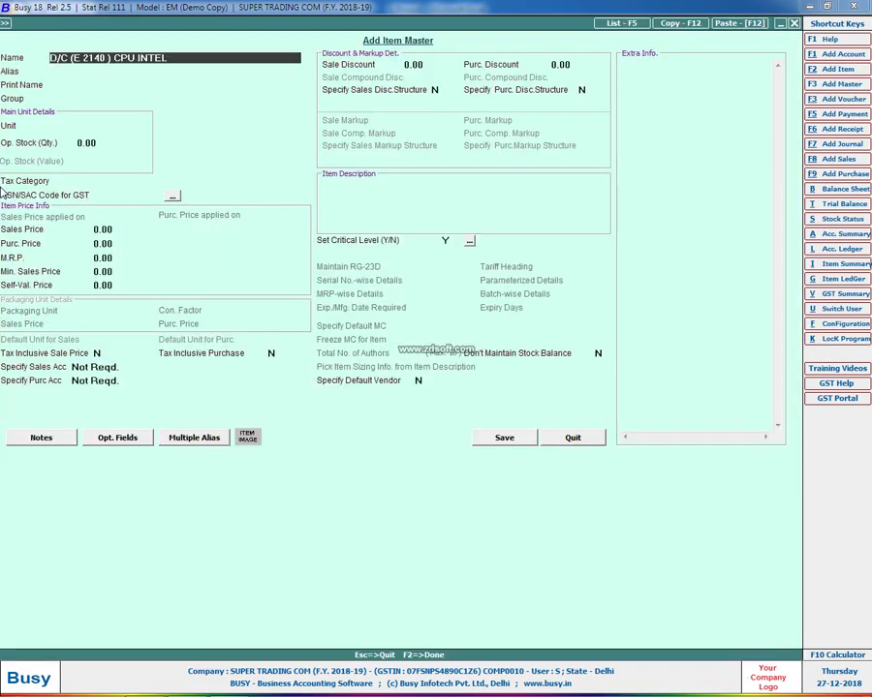
Give the item GST 18%, HSN 9607, sales price 300 and purchase price 200, and save it
key(Return)
key(Return)
key(Return)
key(Return)
key(Return)
key(Return)
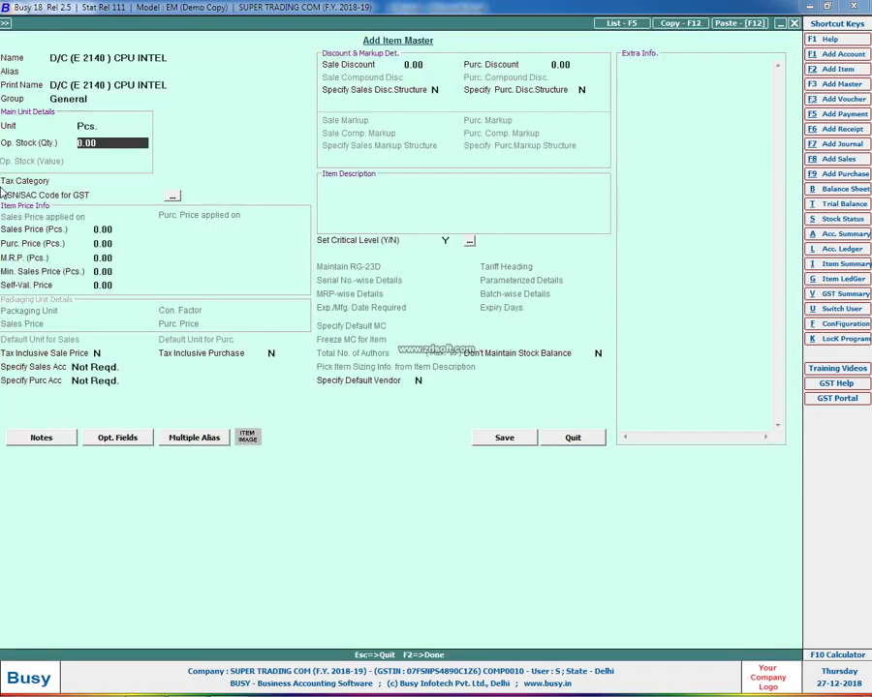
text(18)
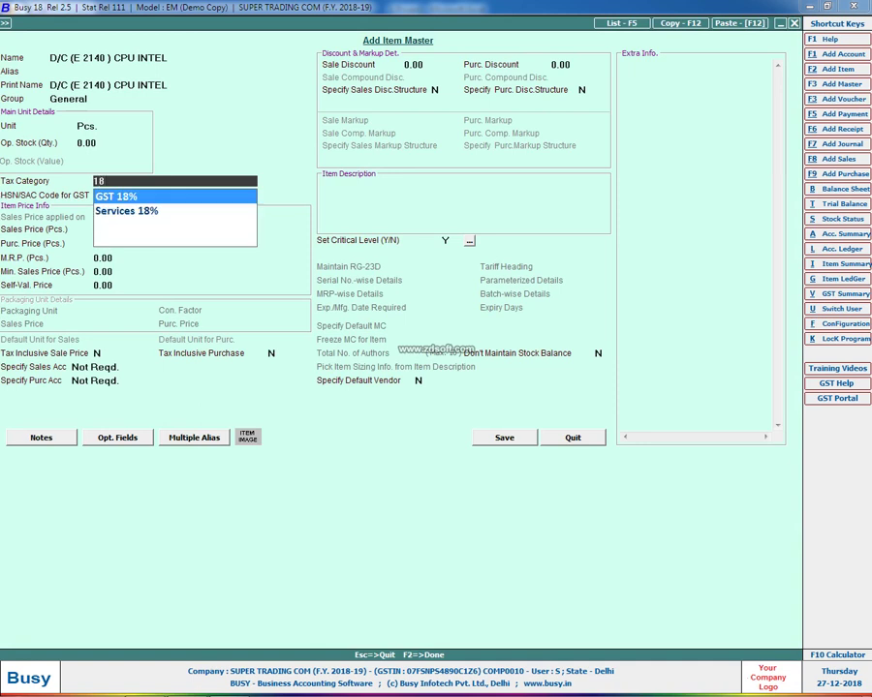
key(Return)
text(9607)
key(Return)
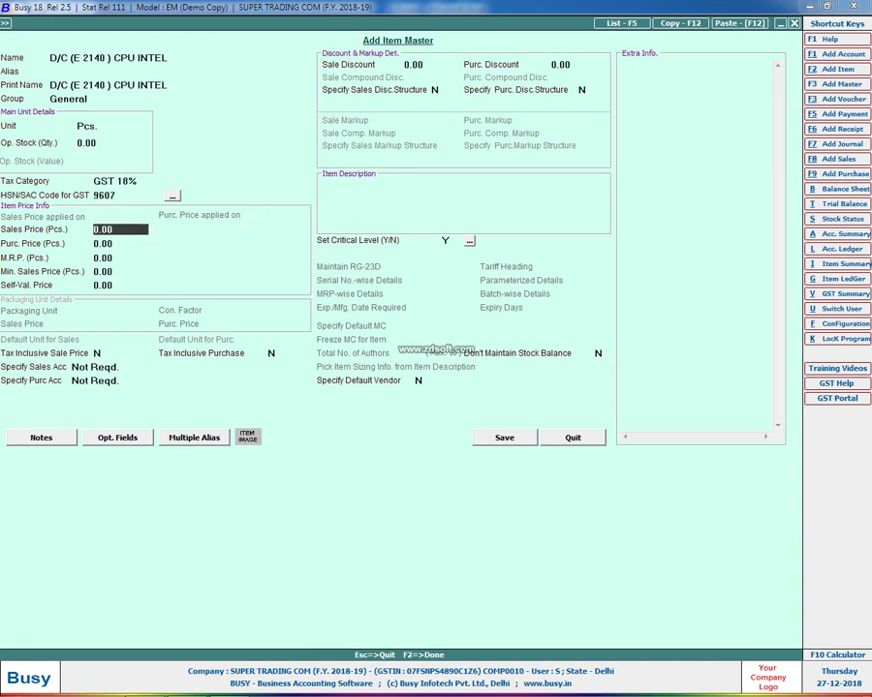
key(alt+Tab)
key(alt+Tab)
text(300)
key(Return)
text(200)
key(Return)
key(F2)
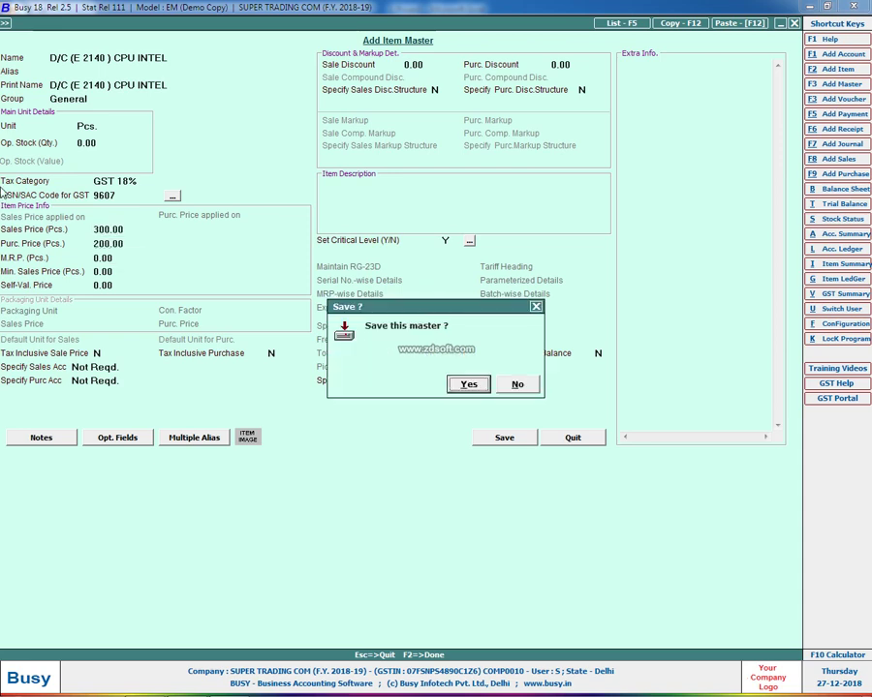
key(Return)
Enter quantity 500 for the D/C item on the voucher's second line
key(alt+Tab)
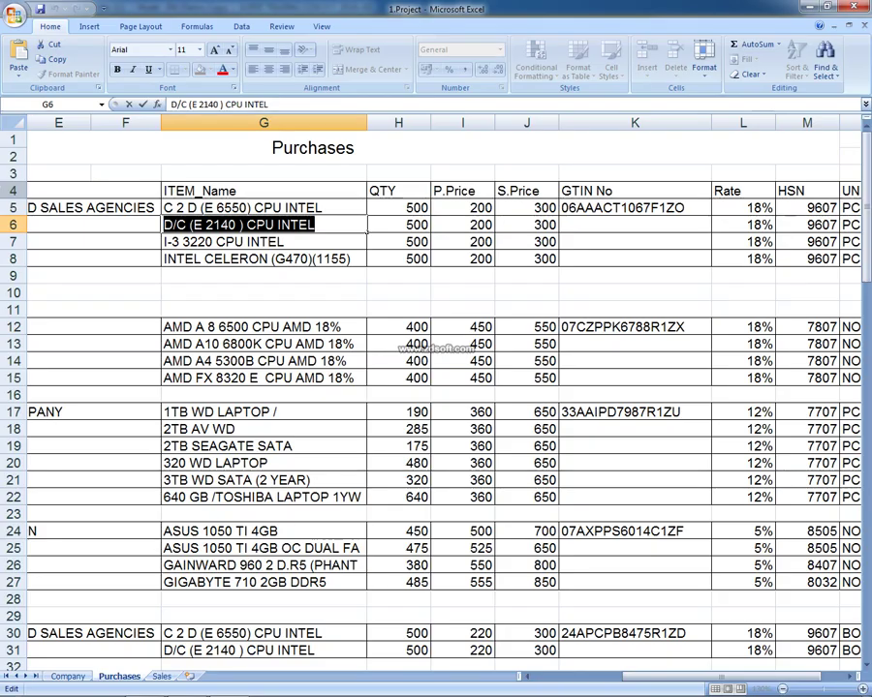
key(alt+Tab)
text(500)
key(Return)
key(Return)
key(Return)
key(Return)
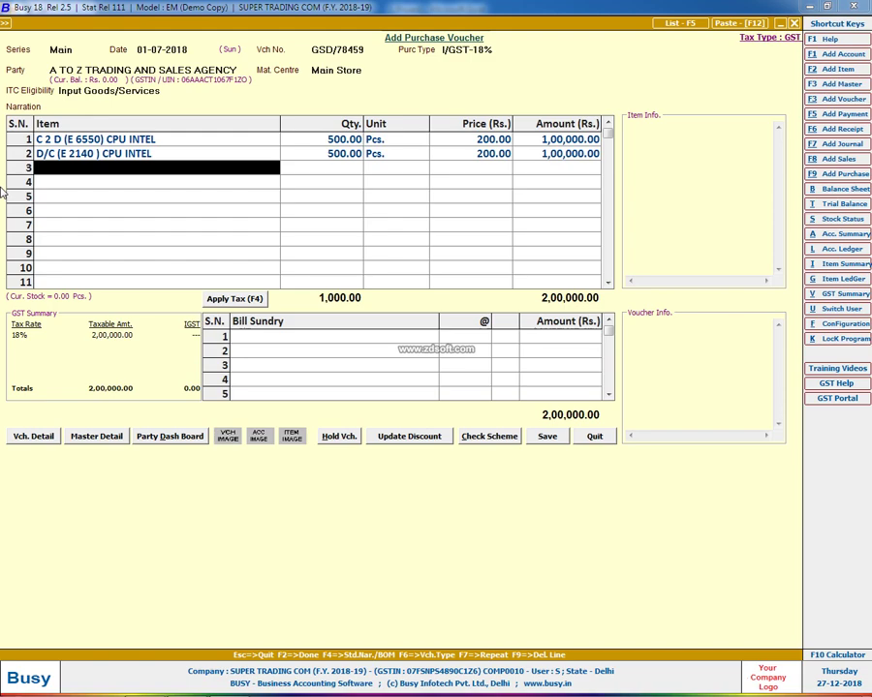
key(alt+F2)
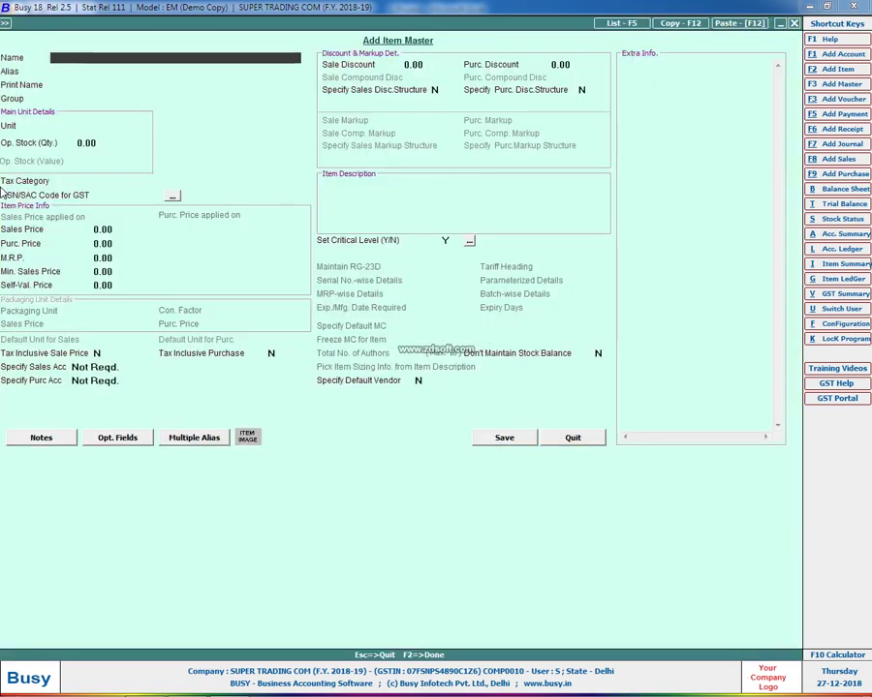
Copy the name I-3 3220 CPU INTEL from cell G7 into a new item master
key(alt+Tab)
click(329, 235)
key(F2)
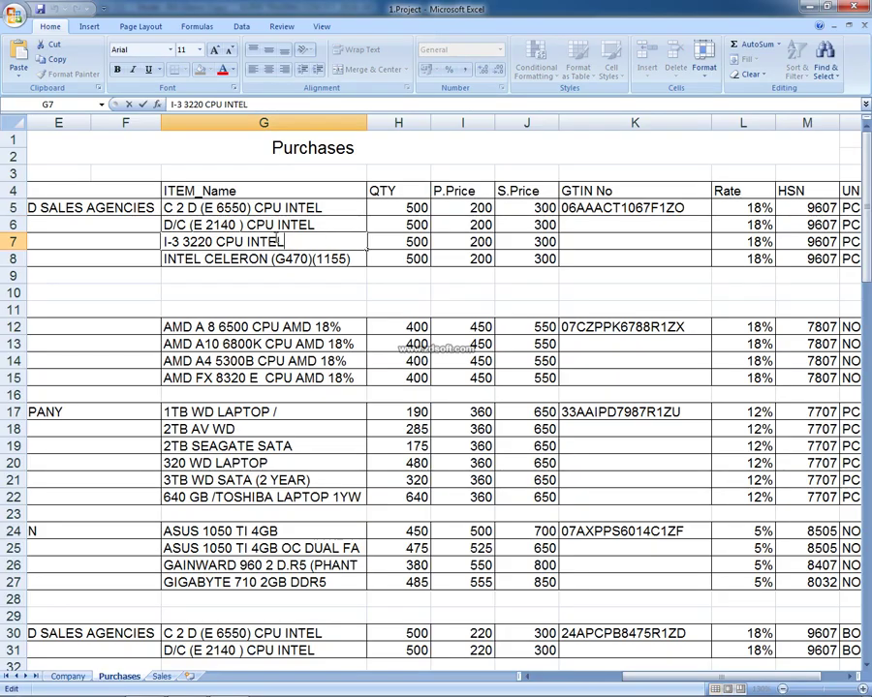
key(shift+Home)
key(ctrl+c)
key(alt+Tab)
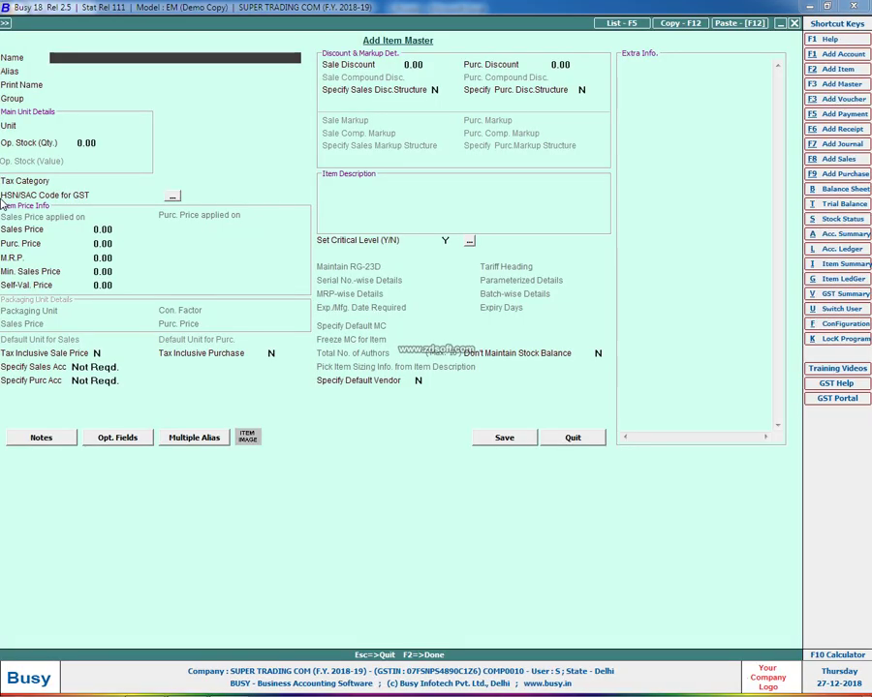
key(ctrl+v)
key(Return)
Give the item unit Pcs., GST 18%, HSN 9607, sale price 300 and purchase price 200, then save it
key(Return)
key(Return)
key(Return)
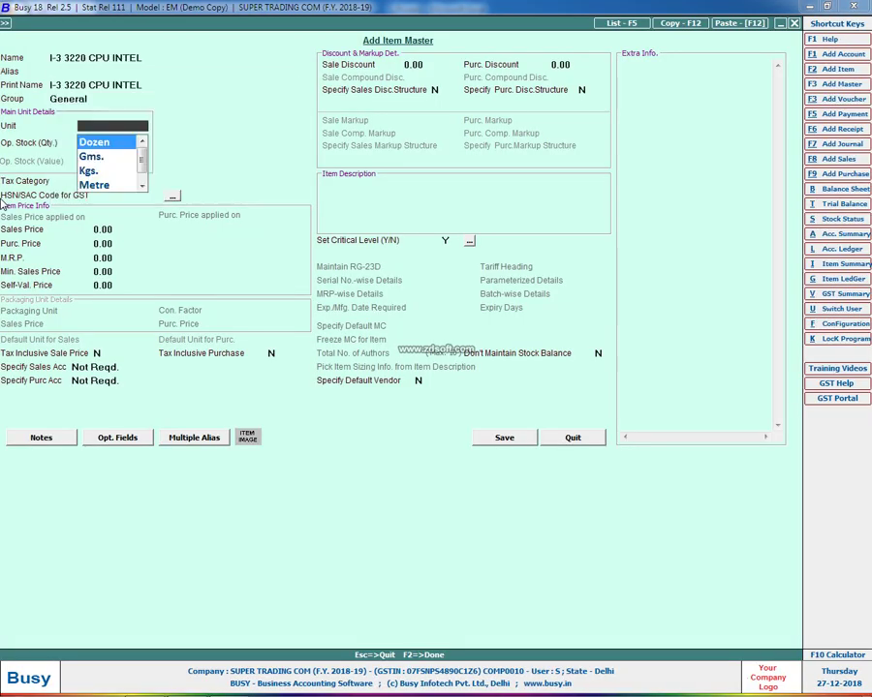
key(Up)
text(p)
key(Return)
key(Return)
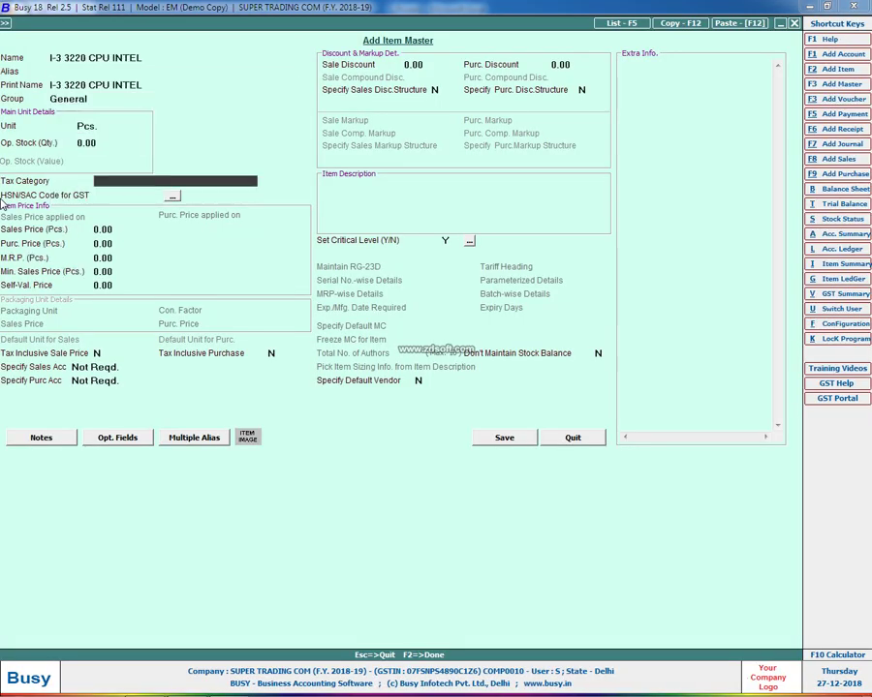
text(18)
key(Return)
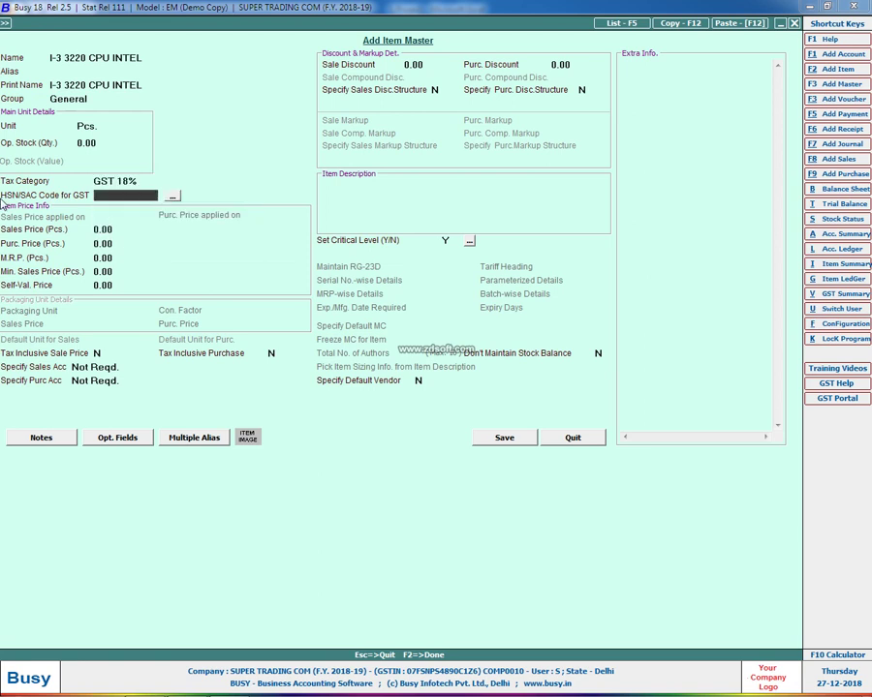
text(9607)
key(Return)
text(300)
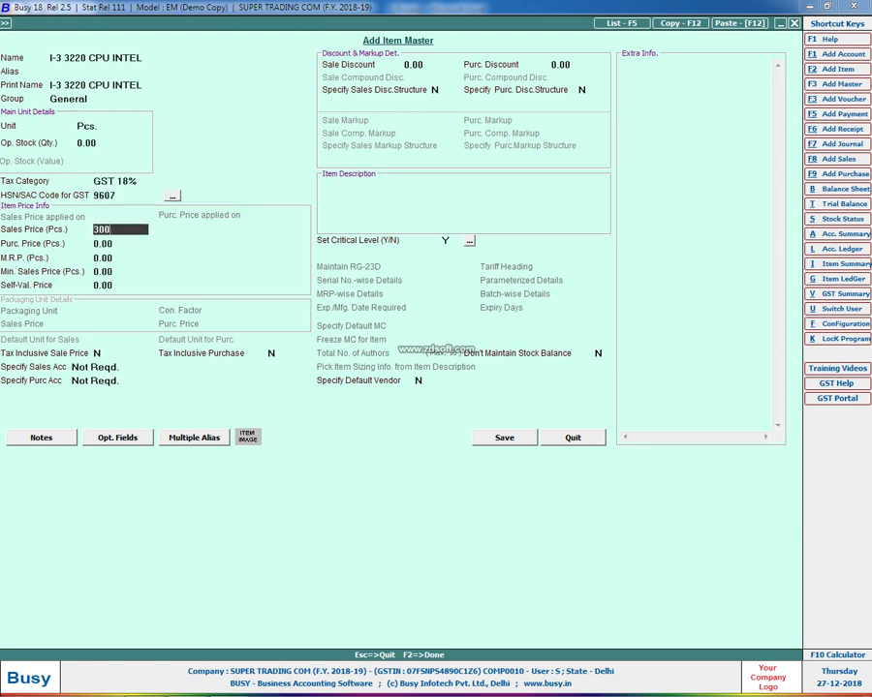
key(Return)
text(200)
key(Return)
key(F2)
key(Return)
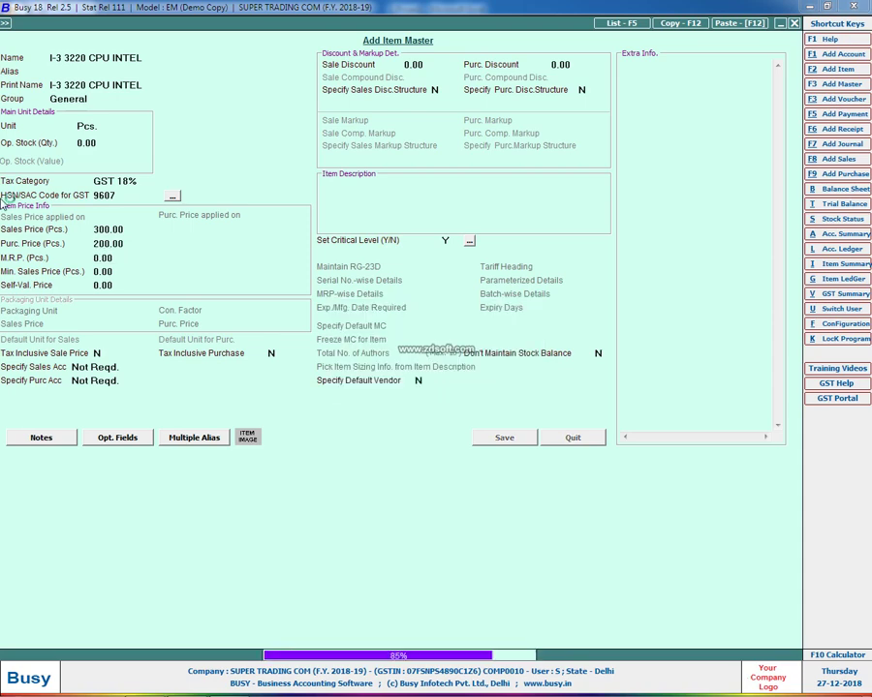
Enter quantity 500 on the I-3 3220 CPU INTEL line, totalling 3,00,000
text(500)
key(Return)
key(Return)
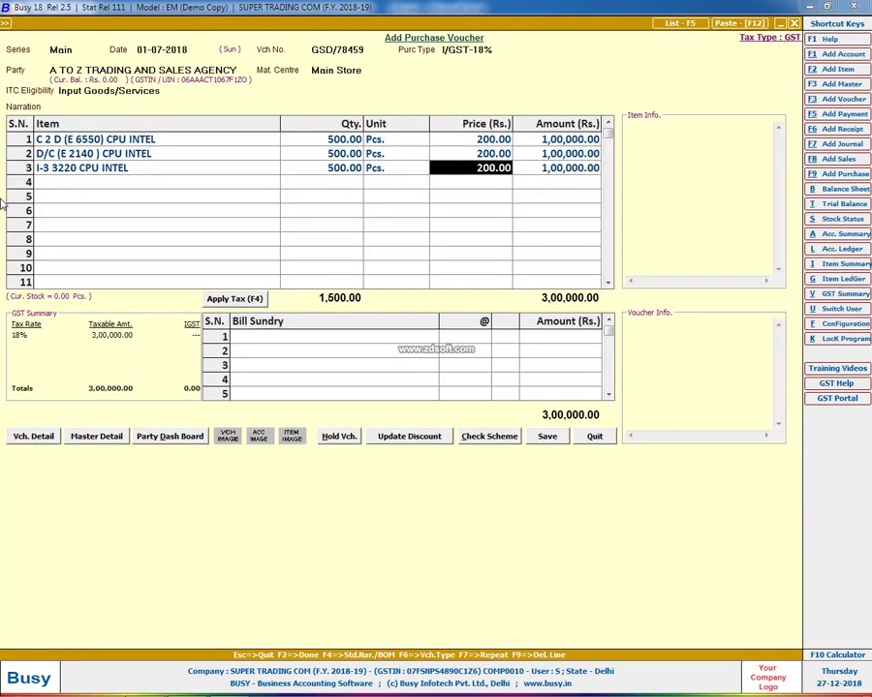
key(Return)
key(F3)
key(alt+Tab)
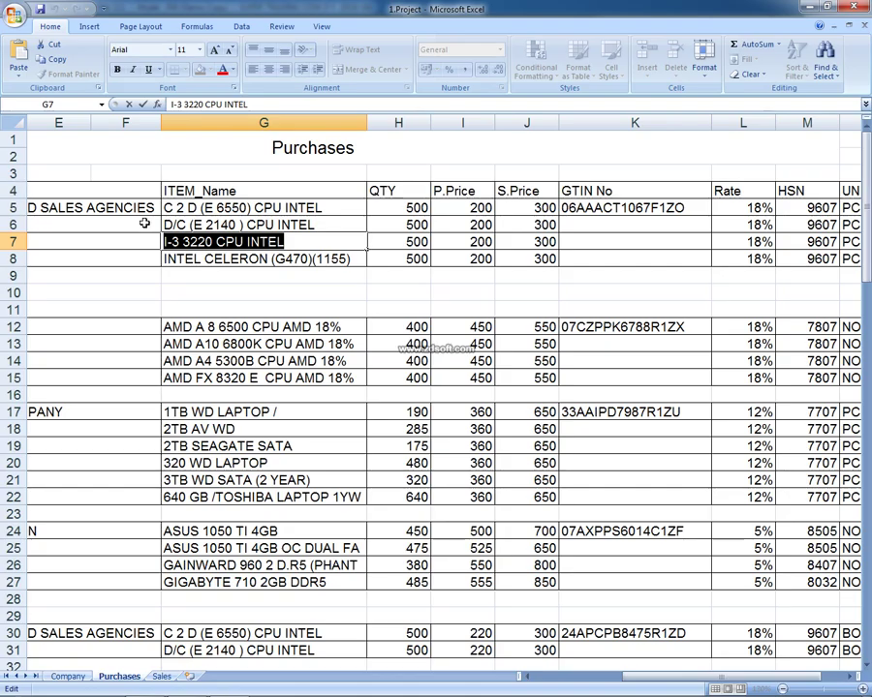
Copy INTEL CELERON (G470)(1155) from cell G8 into the new item master's name
click(291, 258)
double_click(356, 263)
key(shift+Home)
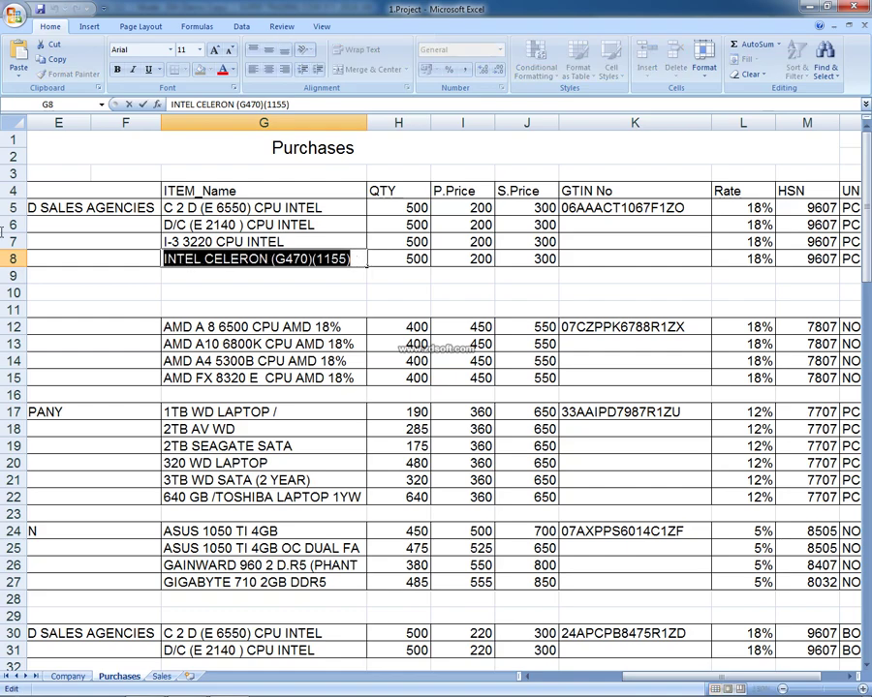
key(ctrl+c)
key(alt+Tab)
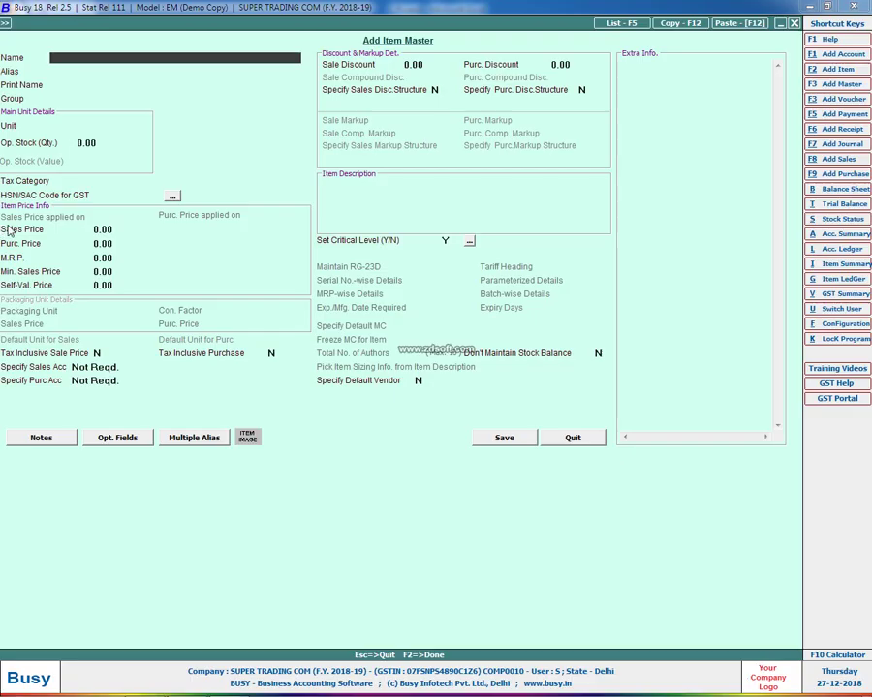
key(ctrl+v)
Set group General, unit Pcs., GST 18%, HSN 9607, prices 300/200, and save the item
key(Return)
key(Return)
key(Return)
key(Return)
key(Return)
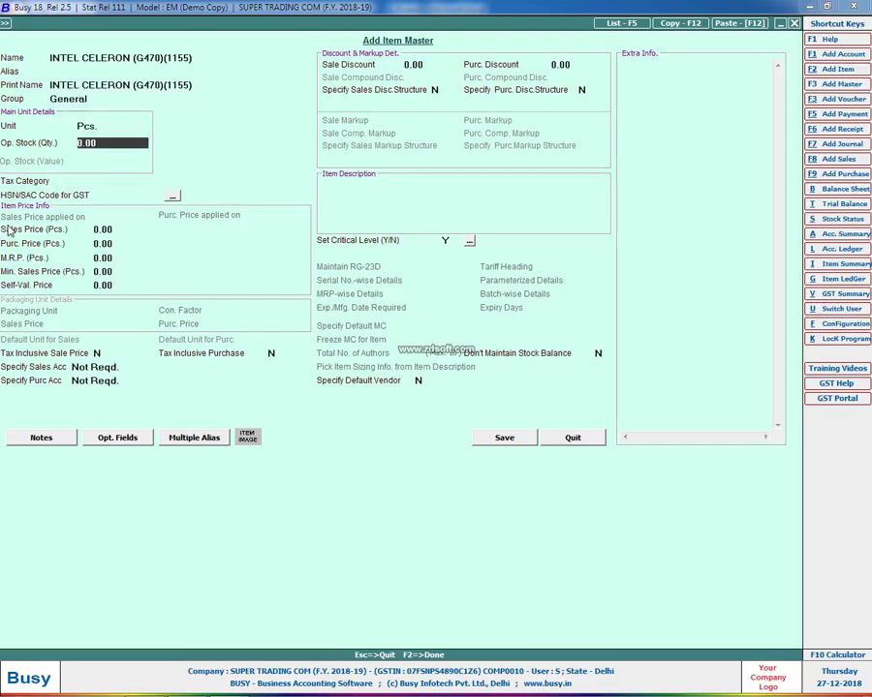
key(Return)
text(1)
key(Down)
key(Return)
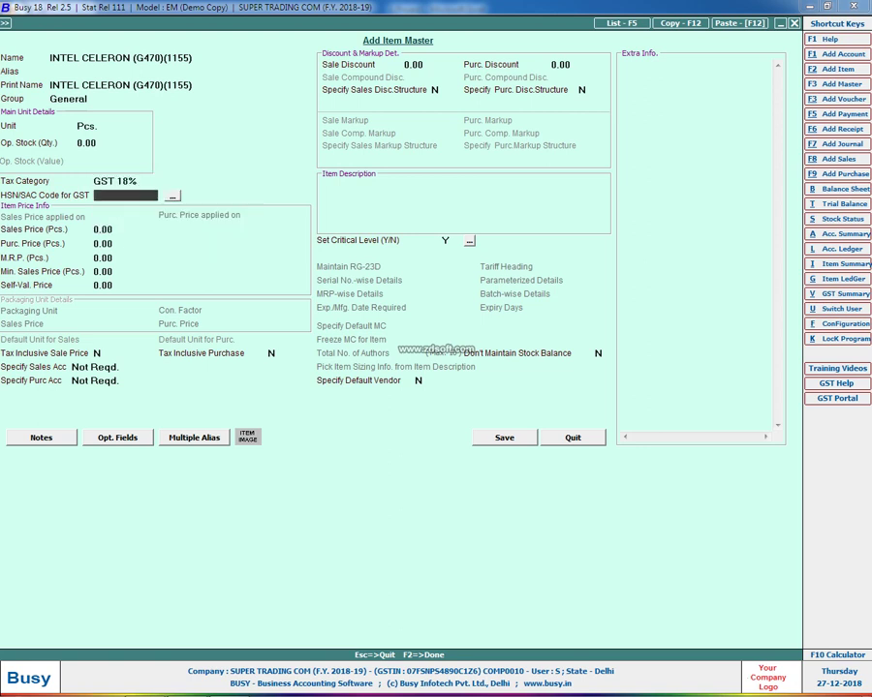
text(9607)
key(Return)
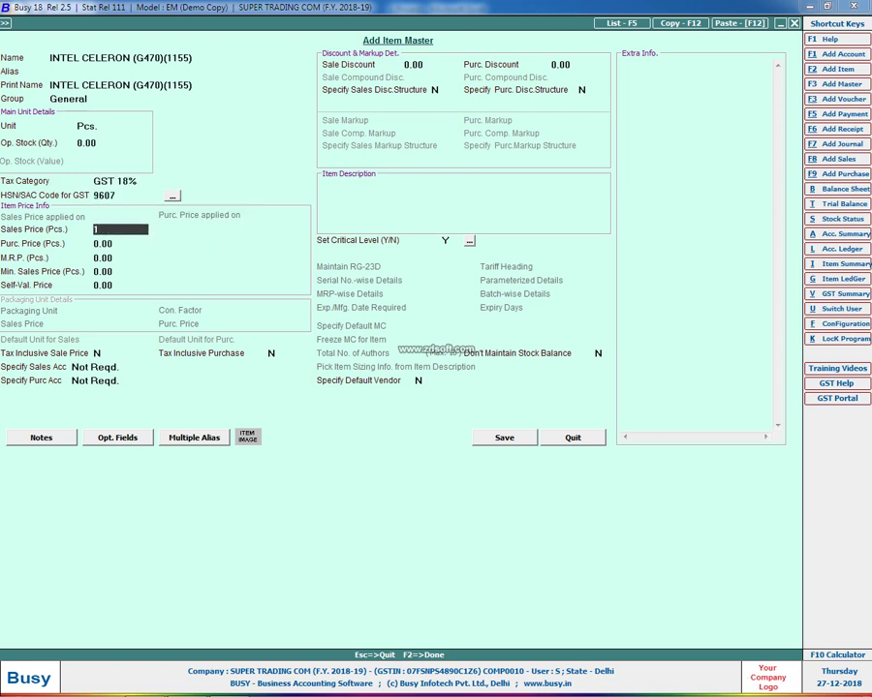
text(300)
key(Return)
text(200)
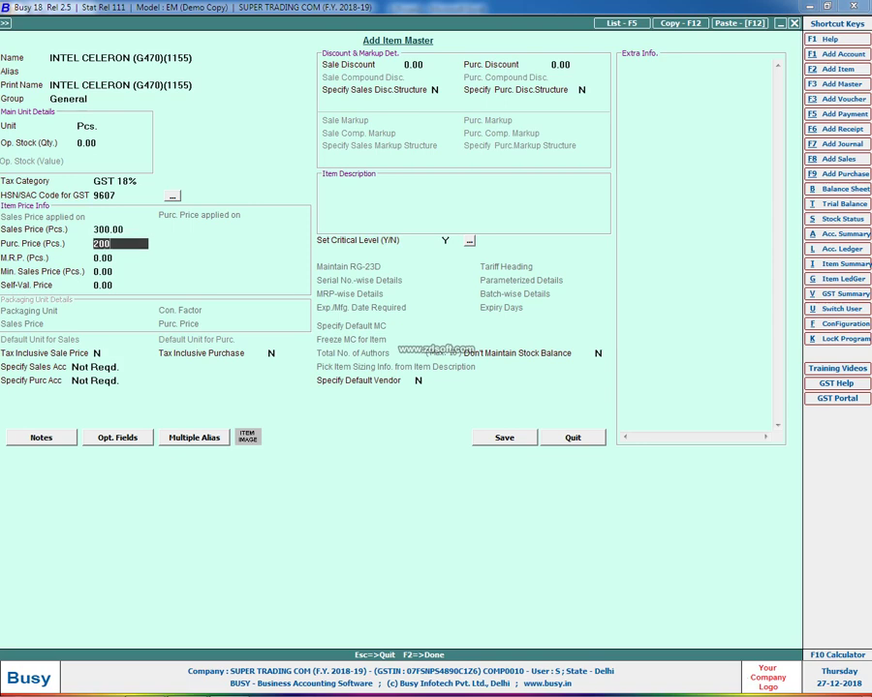
key(Return)
key(F2)
key(Return)
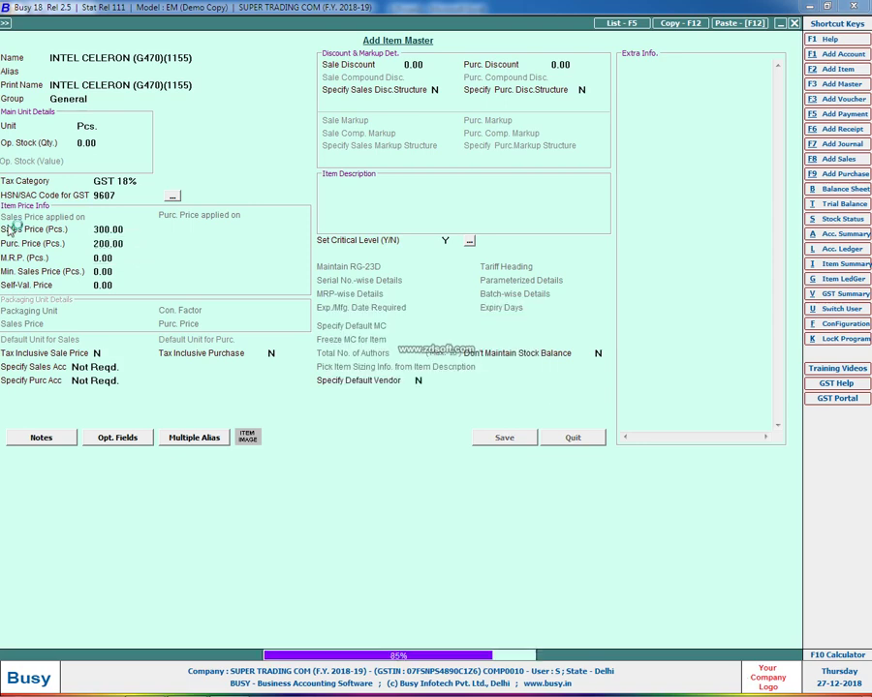
Enter quantity 500 for the INTEL CELERON row, bringing the total to 4,00,000
text(500)
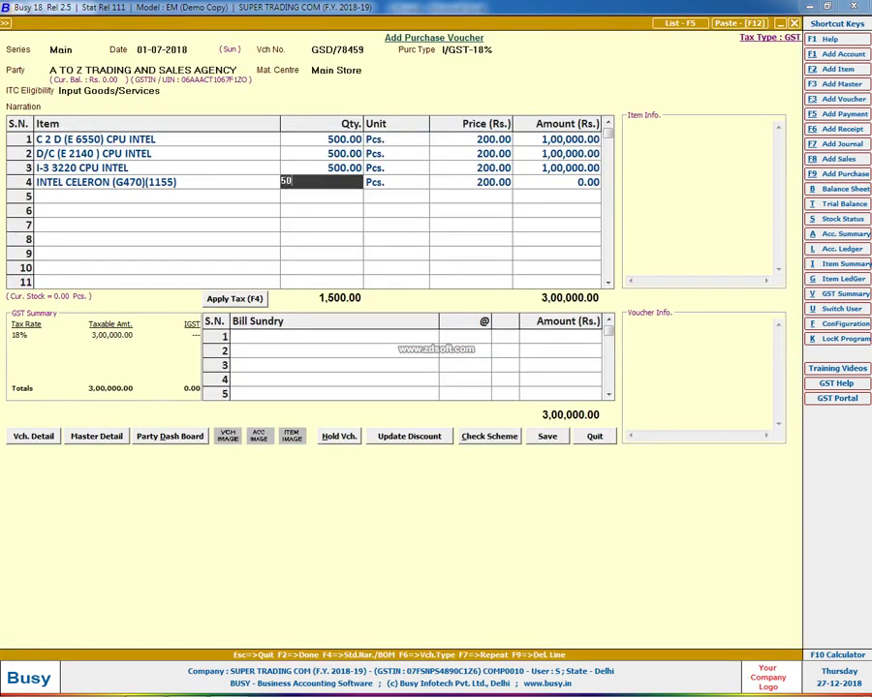
key(Return)
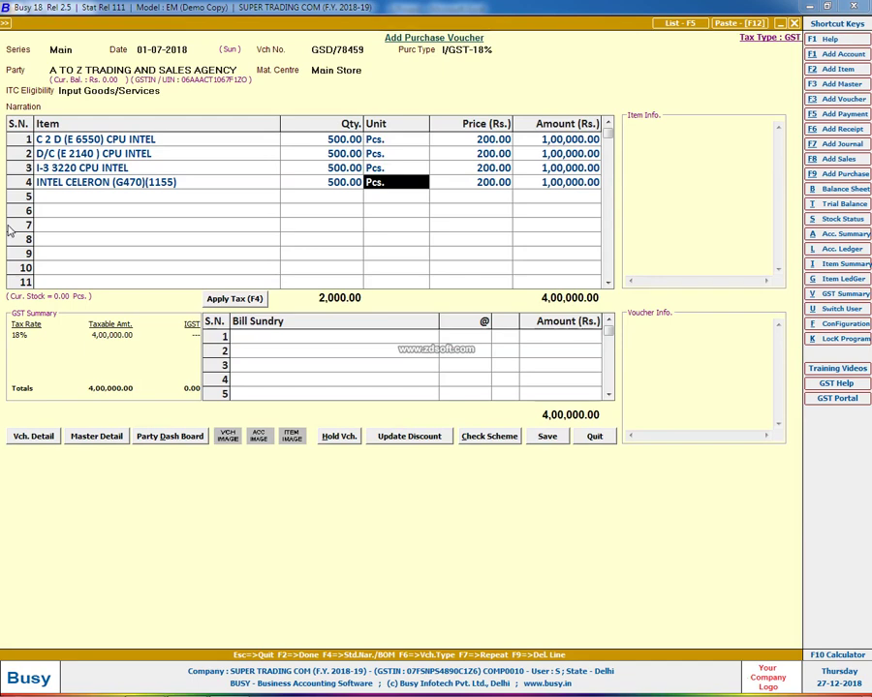
key(Return)
key(Return)
key(Return)
key(Return)
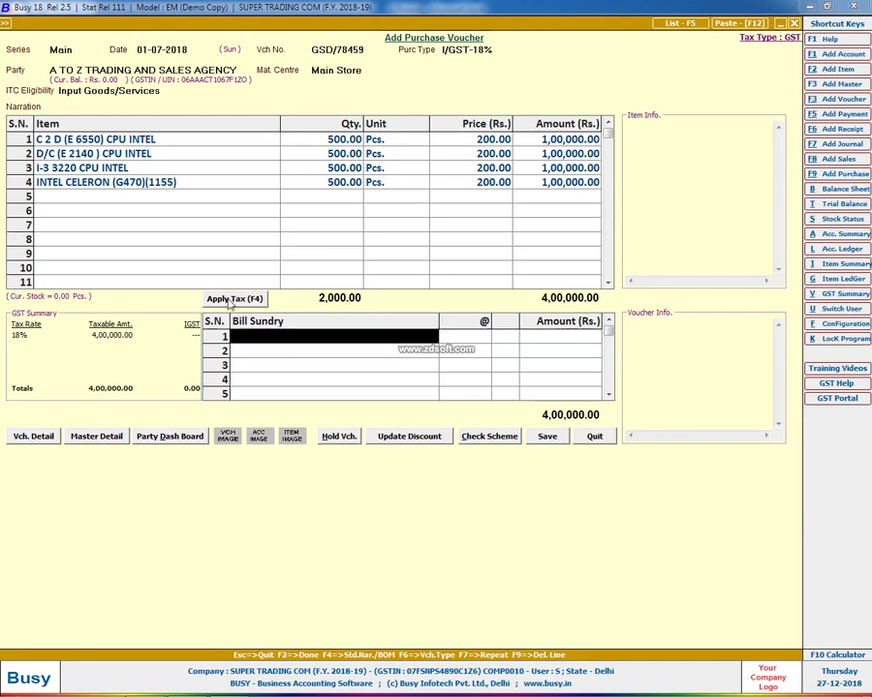
Apply 18% IGST (72,000, total 4,72,000) and save the voucher past the GST and transport dialogs
click(229, 301)
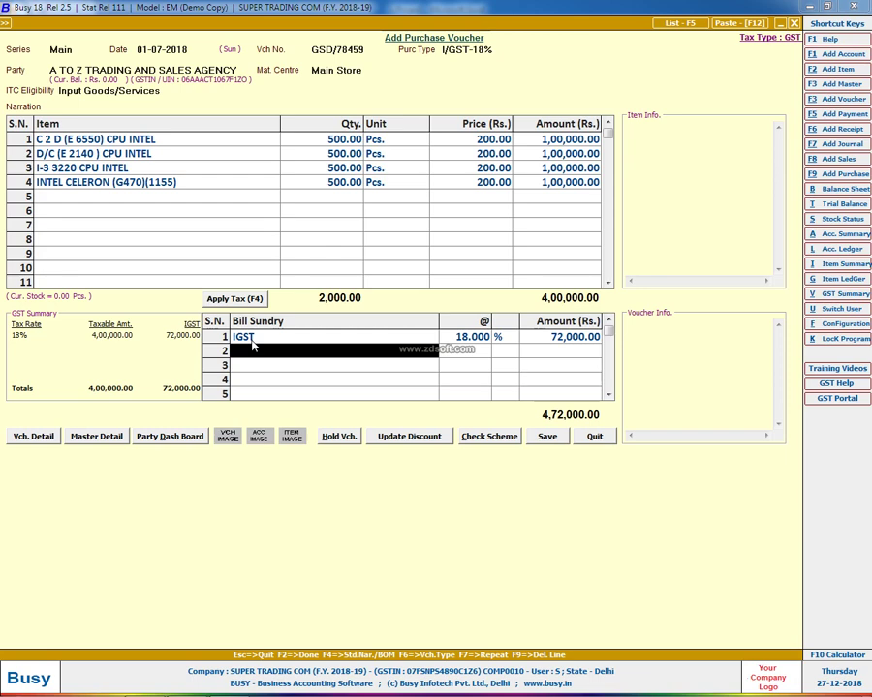
click(548, 438)
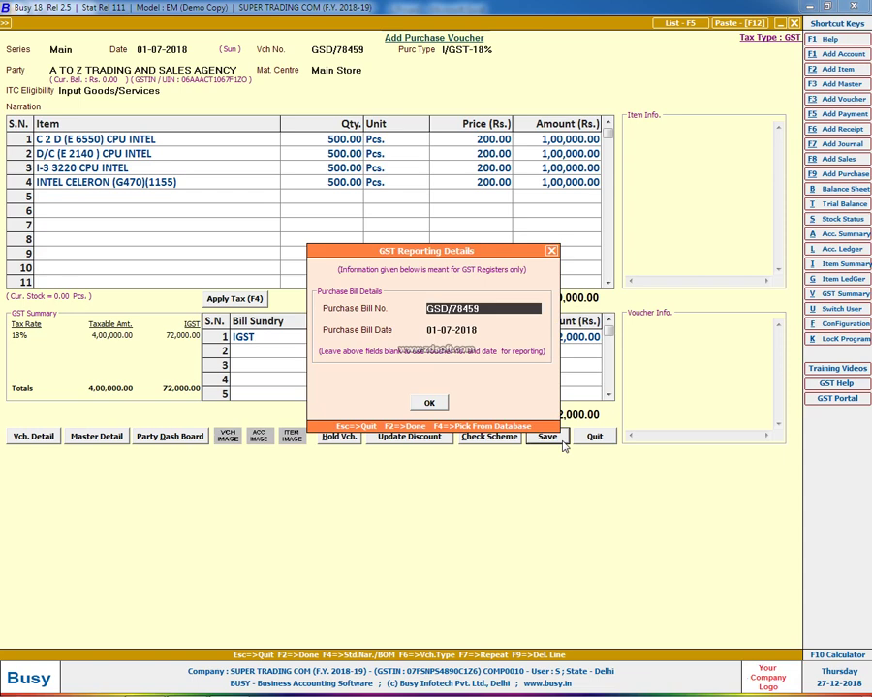
key(F2)
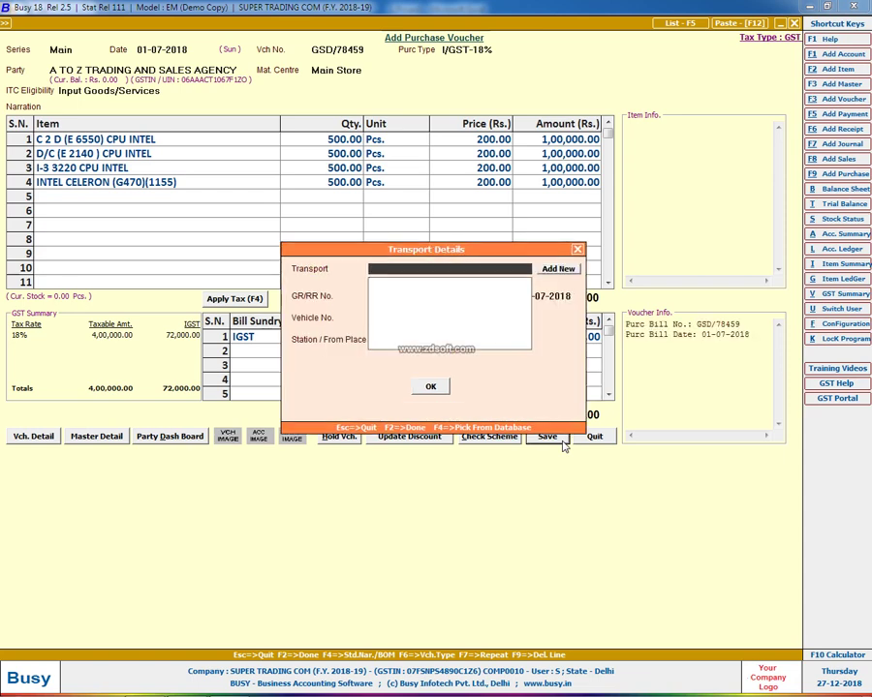
key(F2)
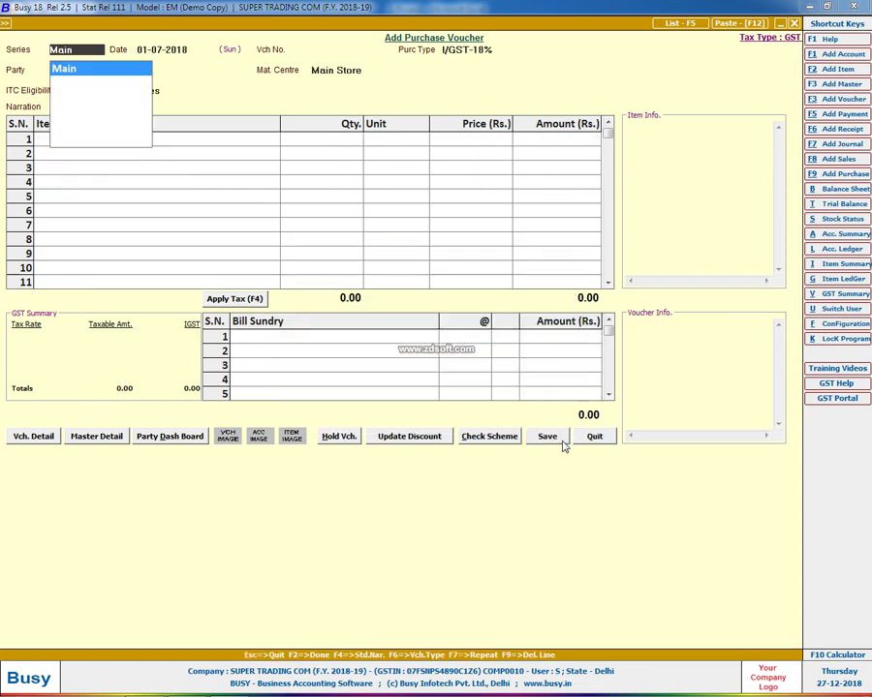
key(Return)
key(alt+Tab)
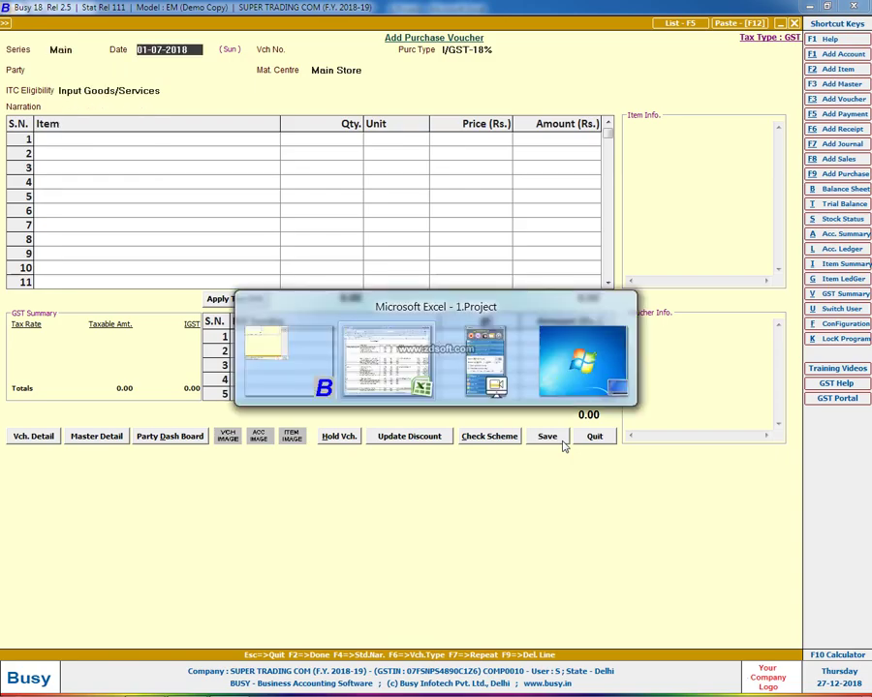
Check Arya Creation's invoice date in the sheet and set the voucher date to 02-07-2018
key(Left)
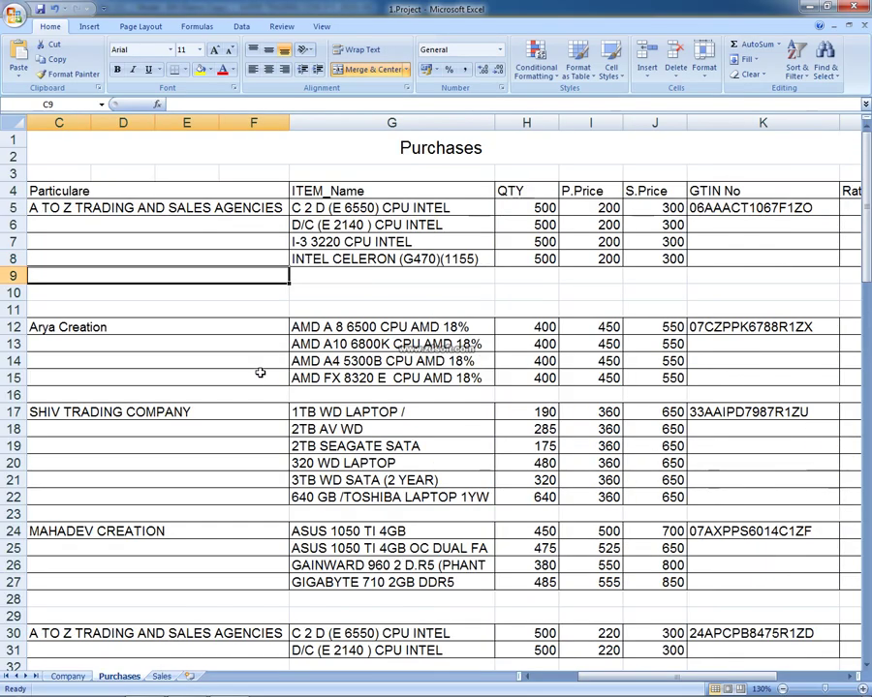
key(Left)
key(Left)
key(Down)
key(Down)
key(Right)
key(Down)
key(Right)
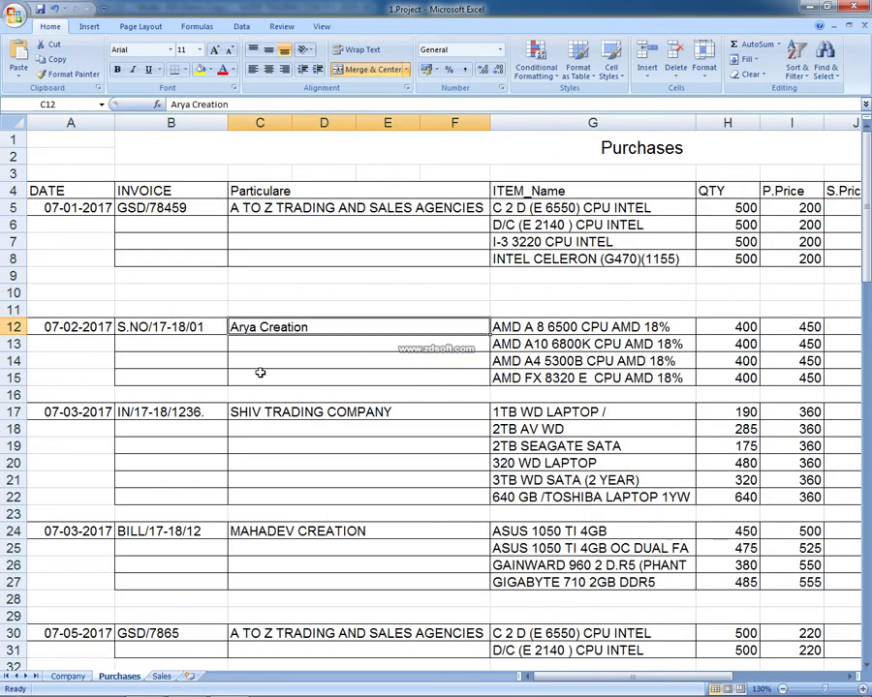
key(Home)
key(alt+Tab)
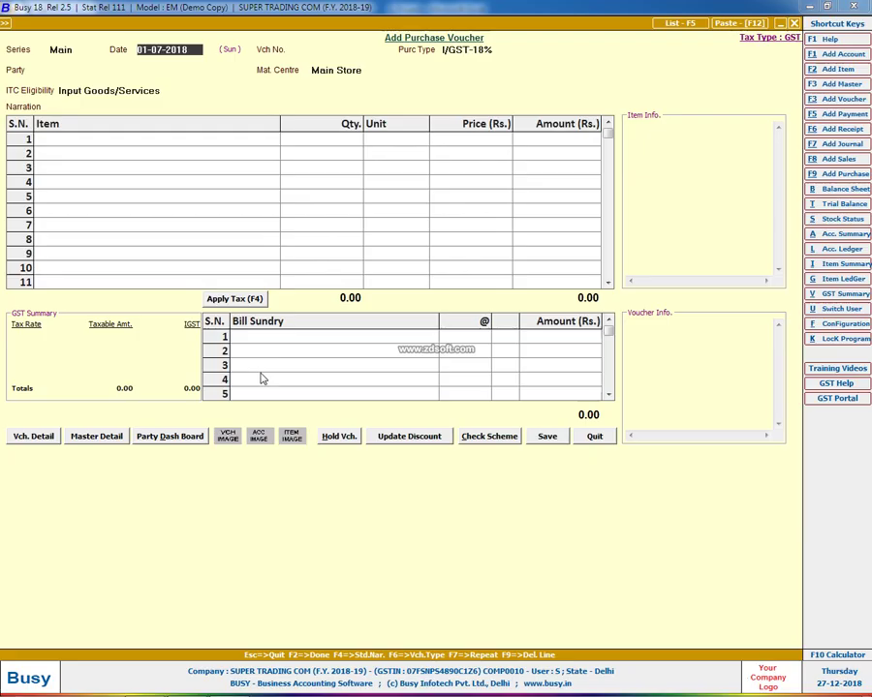
text(02)
key(Return)
Copy Arya Creation's invoice number from the sheet into the voucher number
key(alt+Tab)
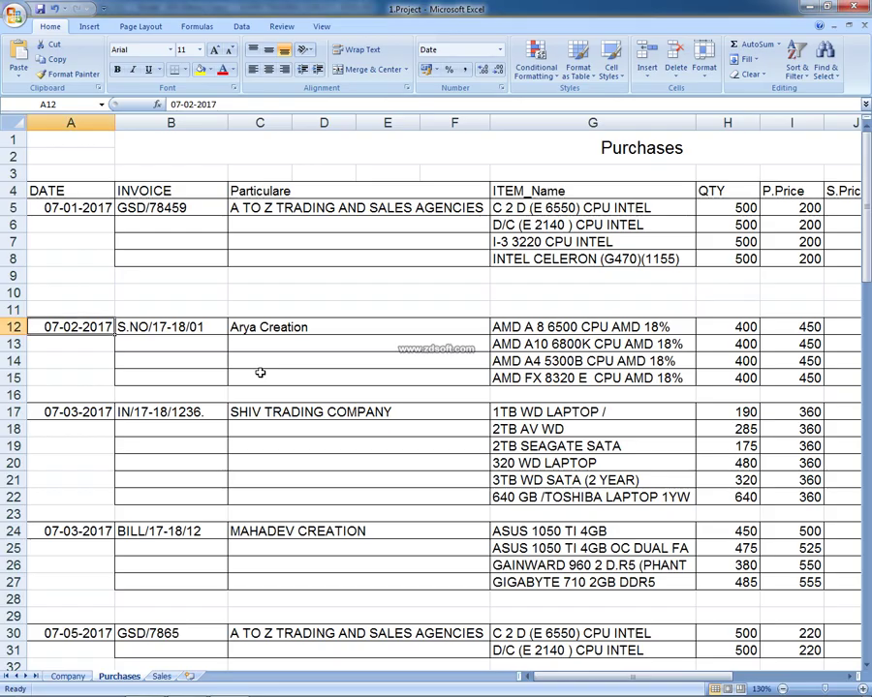
key(Right)
key(F2)
key(shift+Home)
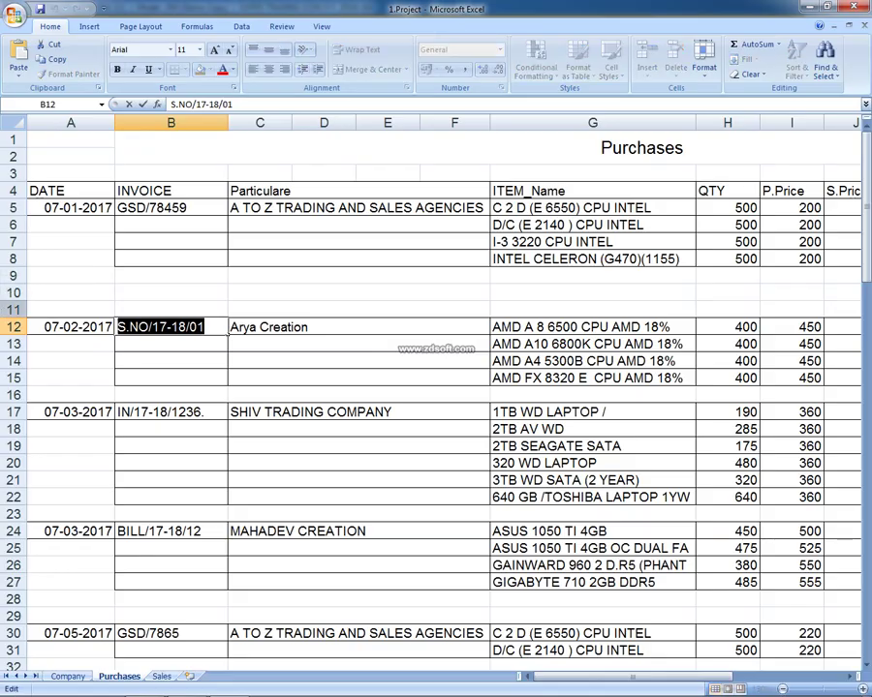
key(ctrl+c)
key(alt+Tab)
key(ctrl+v)
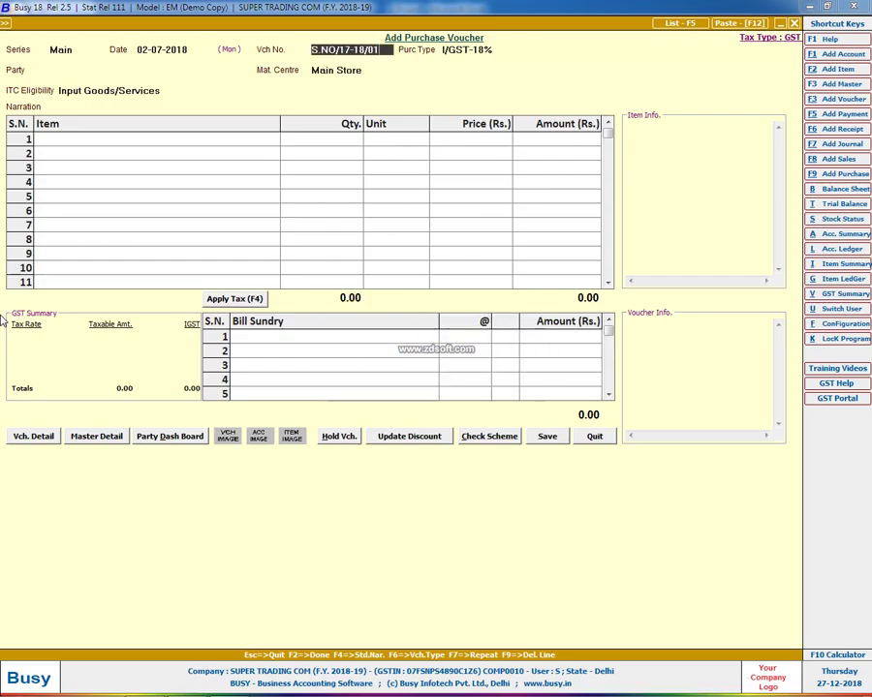
key(Return)
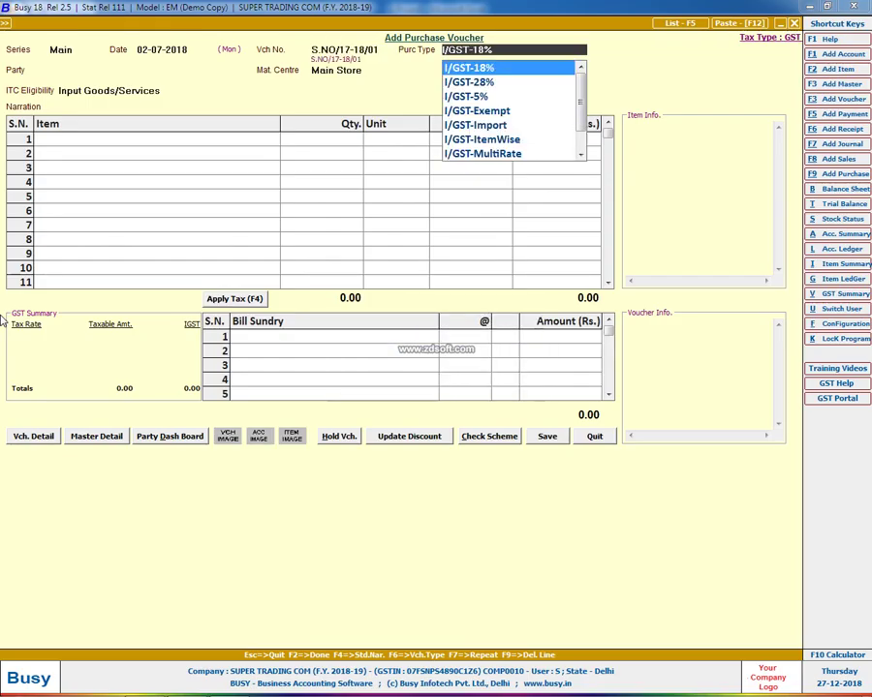
Check the GSTIN and tax rate, then set purchase type to L/GST-18%
key(alt+Tab)
text(0)
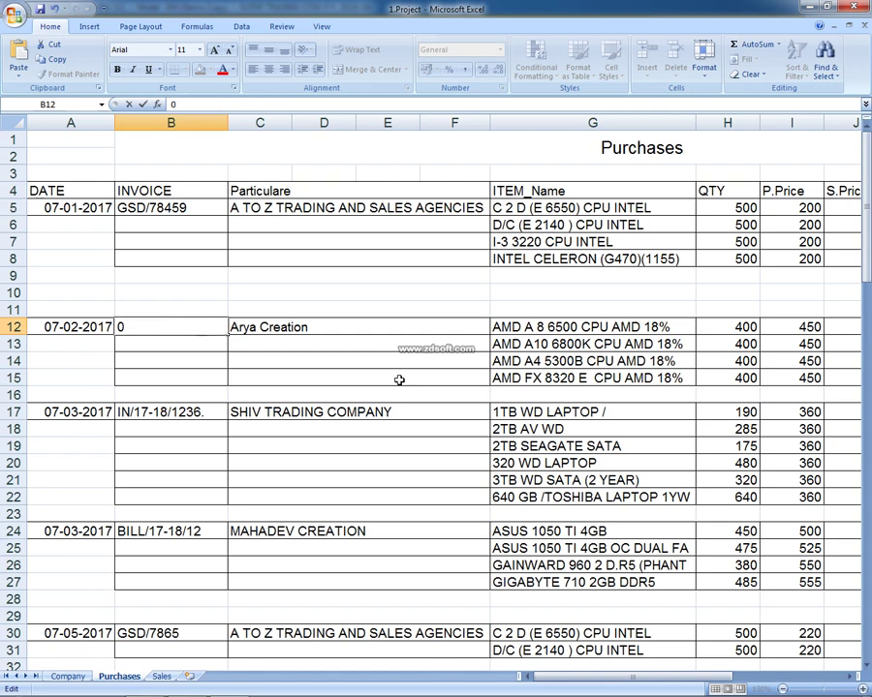
key(Escape)
key(Right)
key(Right)
key(Right)
key(Right)
key(Right)
key(Right)
key(Right)
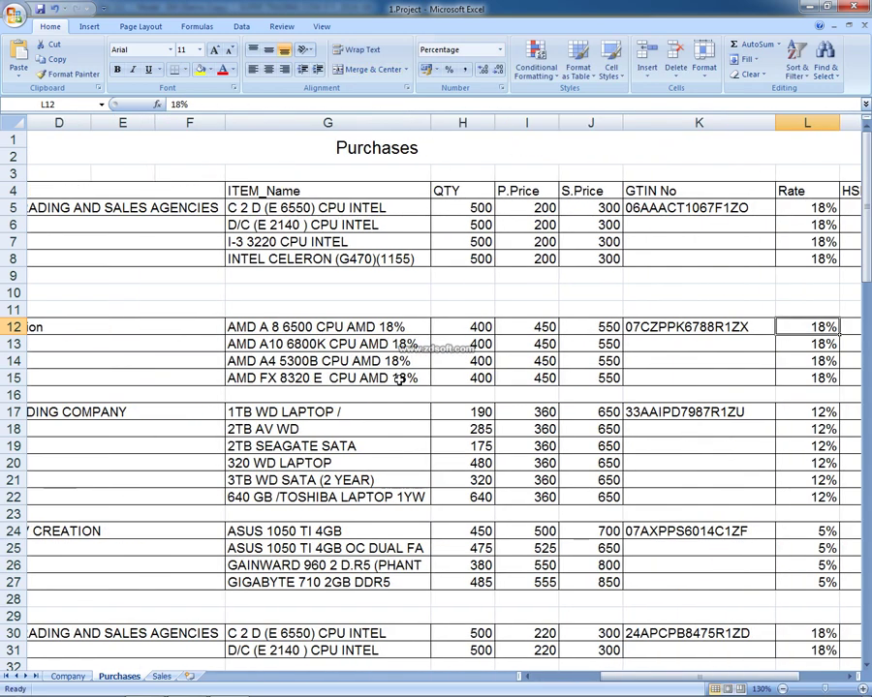
key(Left)
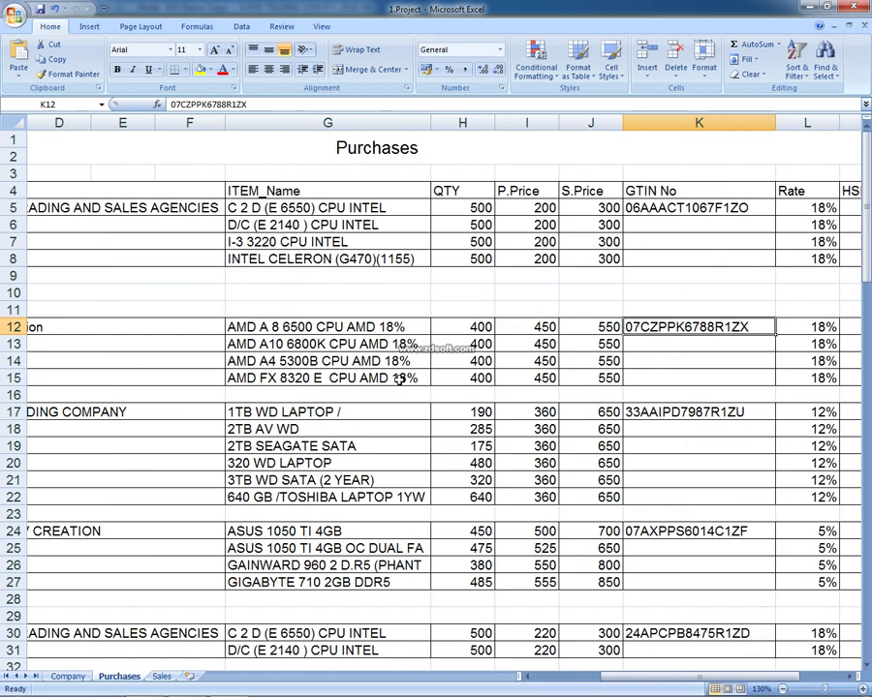
key(alt+Tab)
text(18)
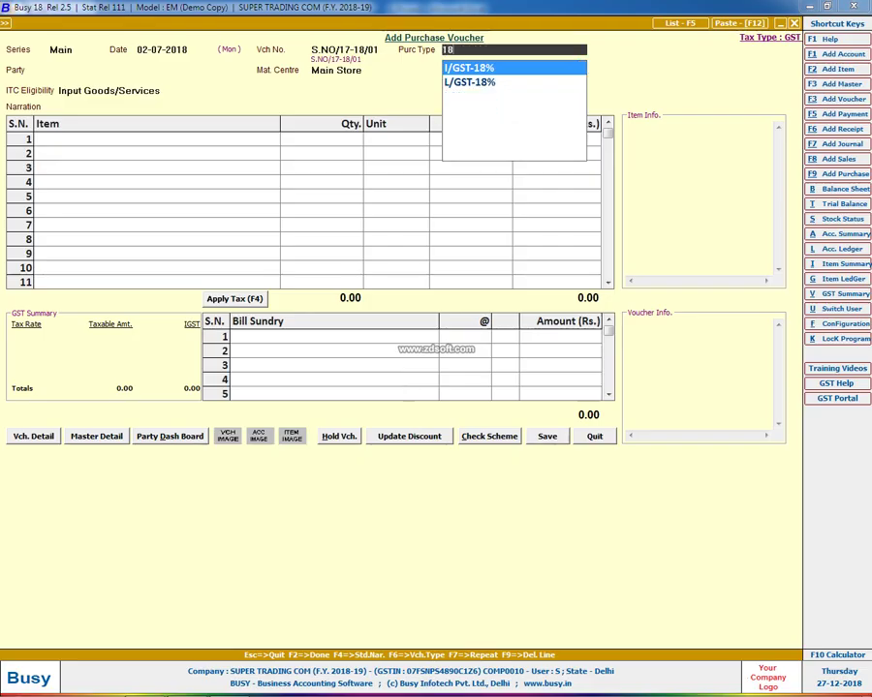
key(Down)
key(Return)
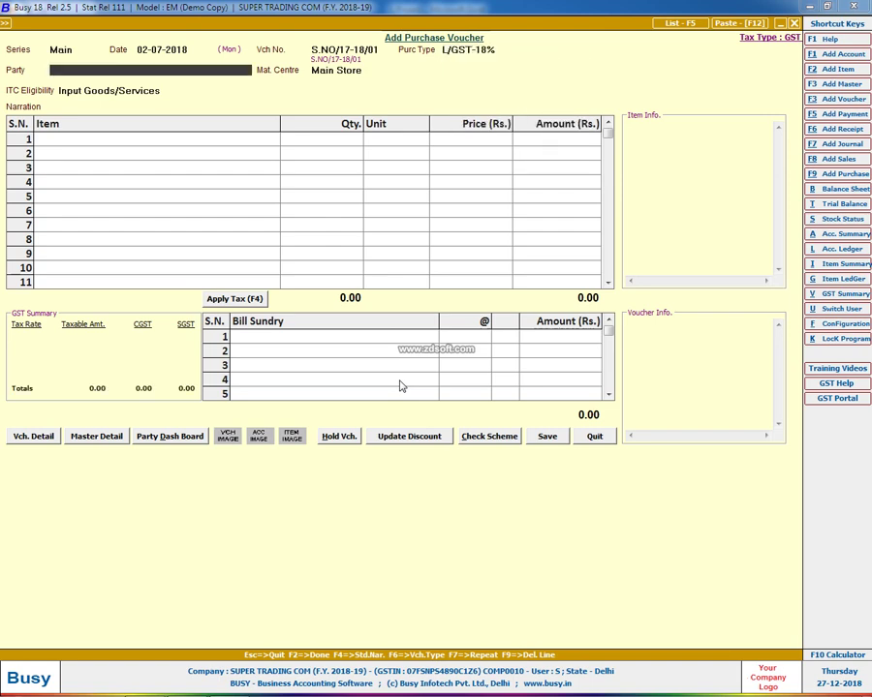
Start a new supplier account named ARYA CREATION with dealer type Registered
key(F3)
text(ARYA)
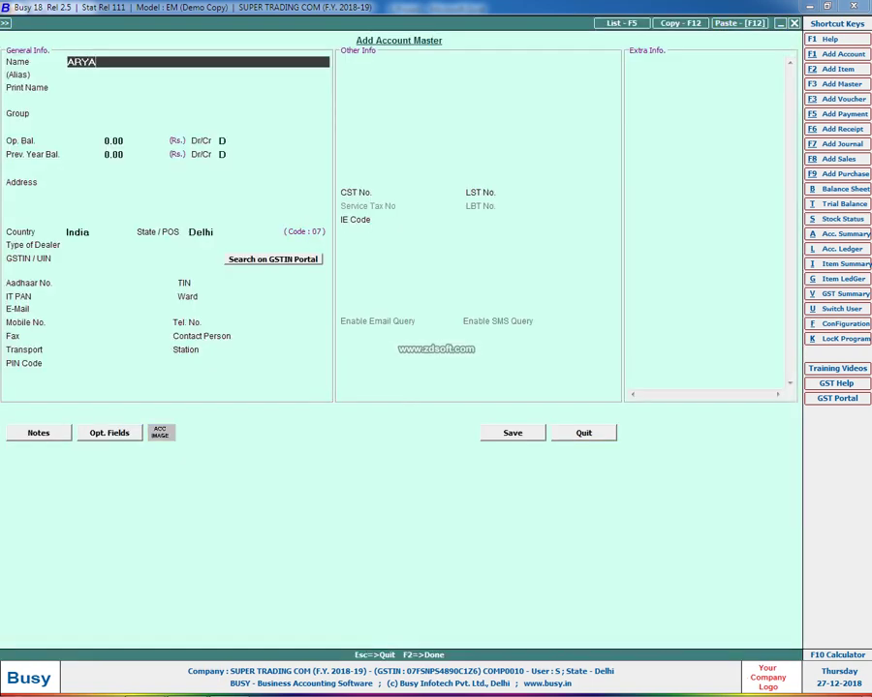
text( CREATION)
key(Return)
key(Return)
key(Return)
text(SUN)
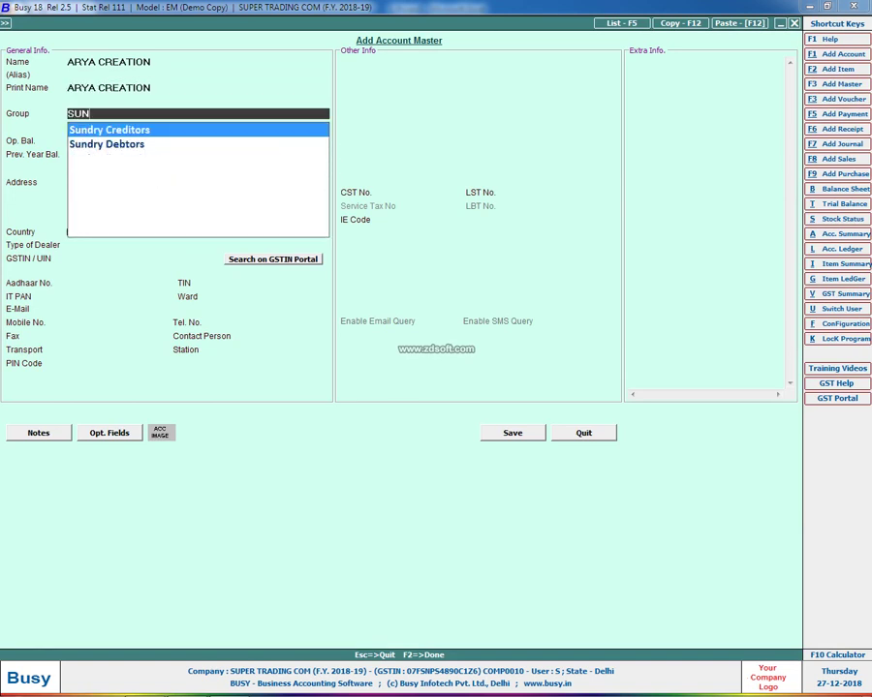
key(Return)
key(Return)
key(Return)
key(Return)
key(Return)
key(Return)
key(Return)
key(Return)
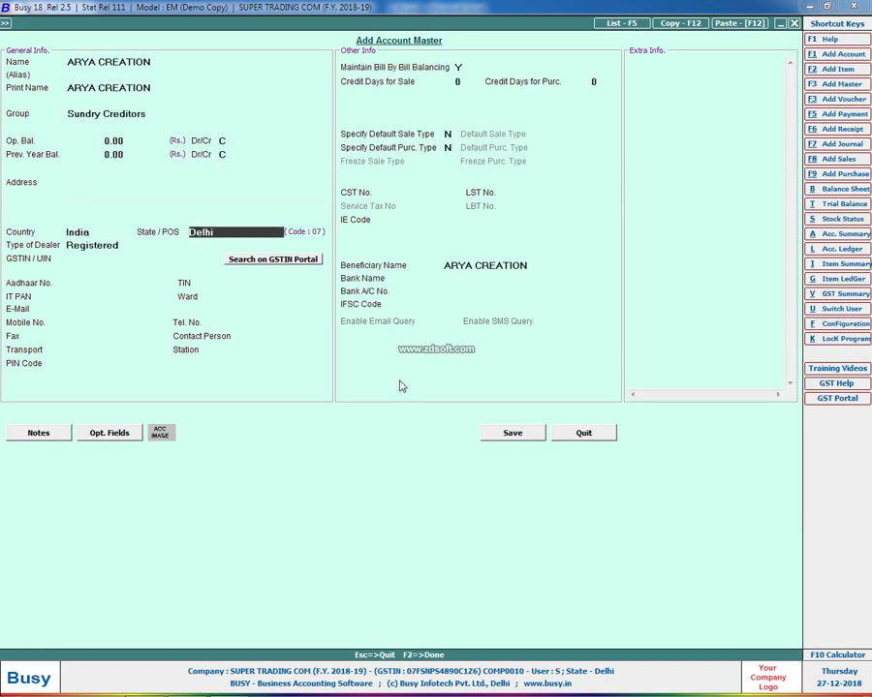
key(Return)
Enter the supplier's GSTIN, reading it from the Excel sheet
key(alt+Tab)
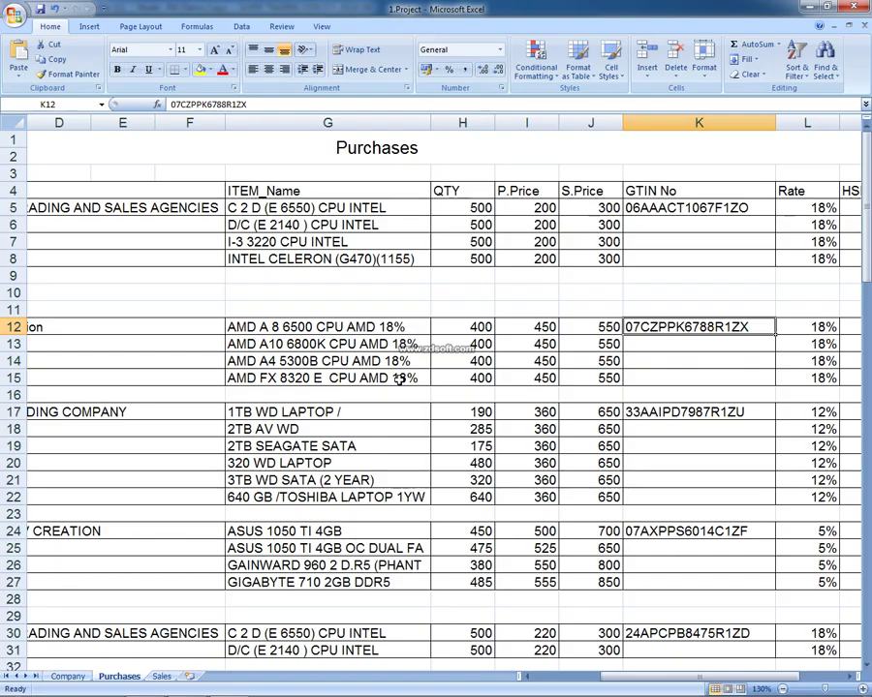
key(alt+Tab)
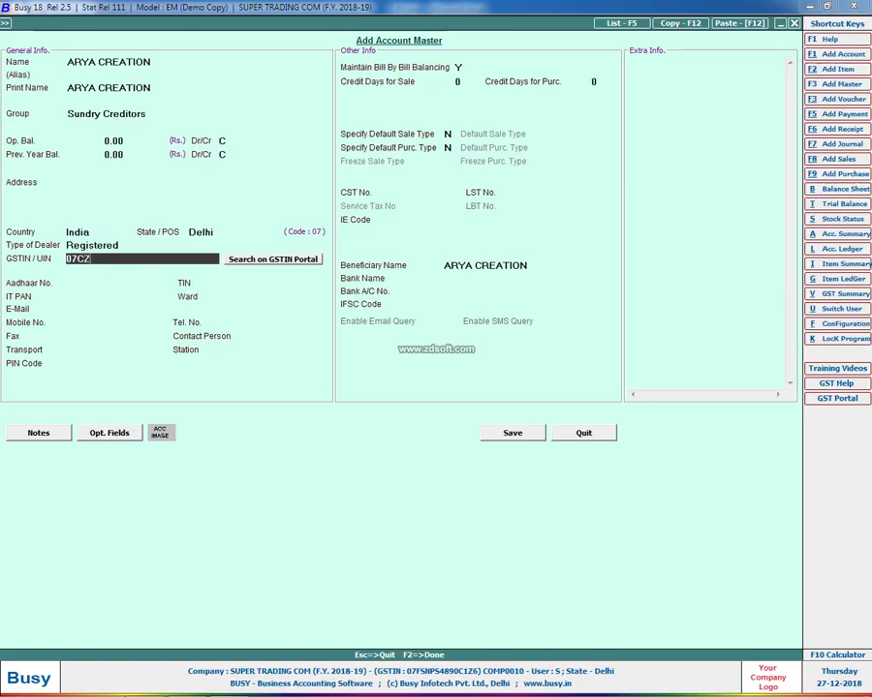
key(alt+Tab)
key(alt+Tab)
key(alt+Tab)
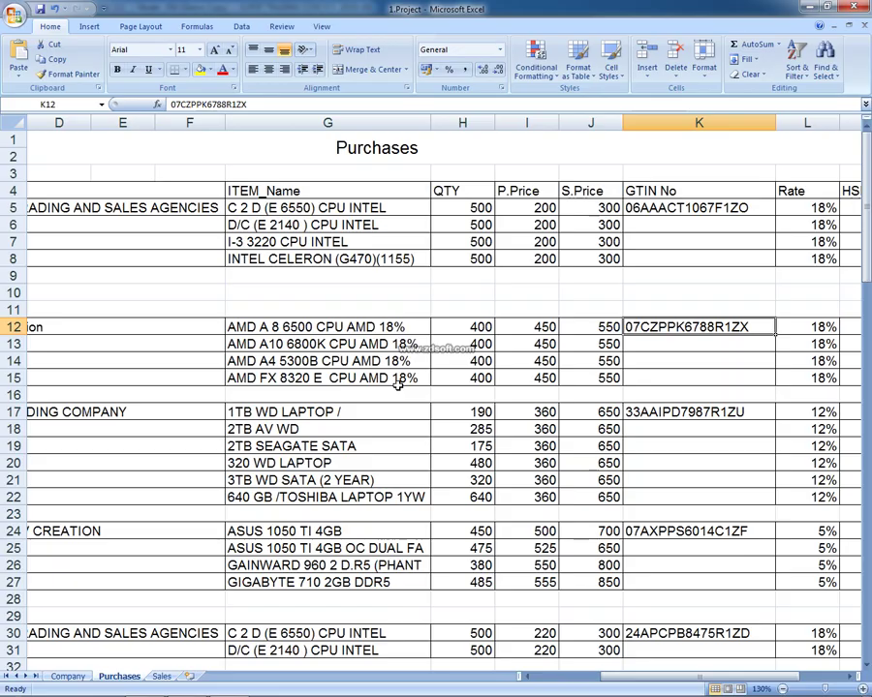
key(alt+Tab)
key(alt+Tab)
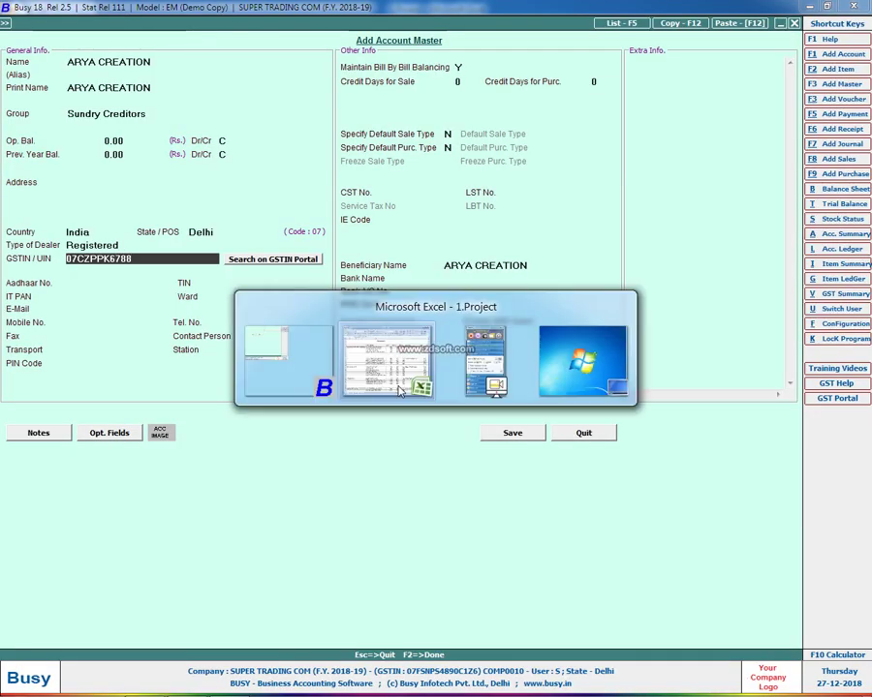
key(alt+Tab)
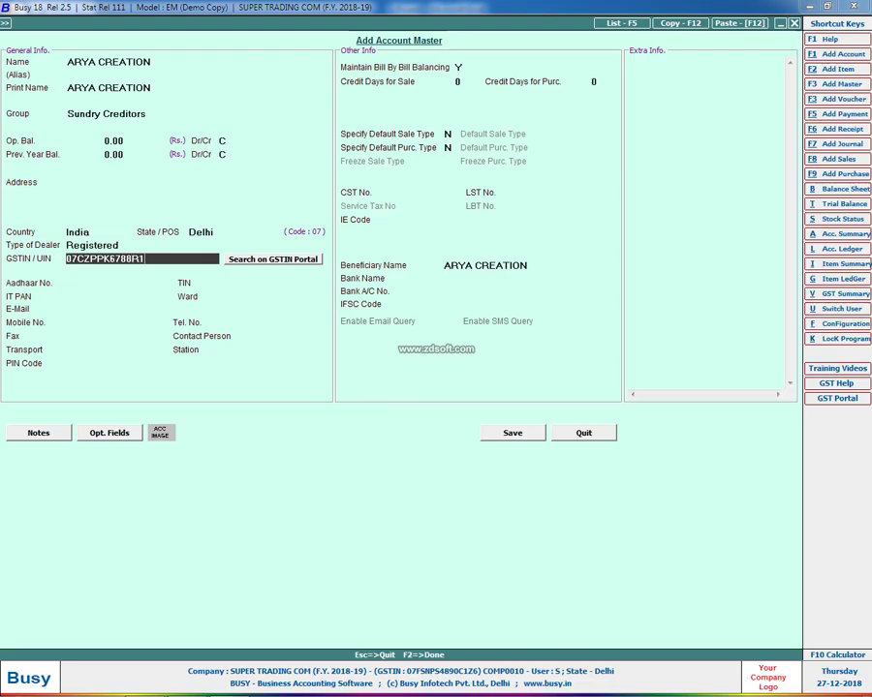
key(Return)
key(Return)
key(Return)
key(Return)
key(Return)
key(Return)
key(Return)
key(Return)
key(Return)
key(Return)
key(Return)
key(Return)
key(Return)
key(Return)
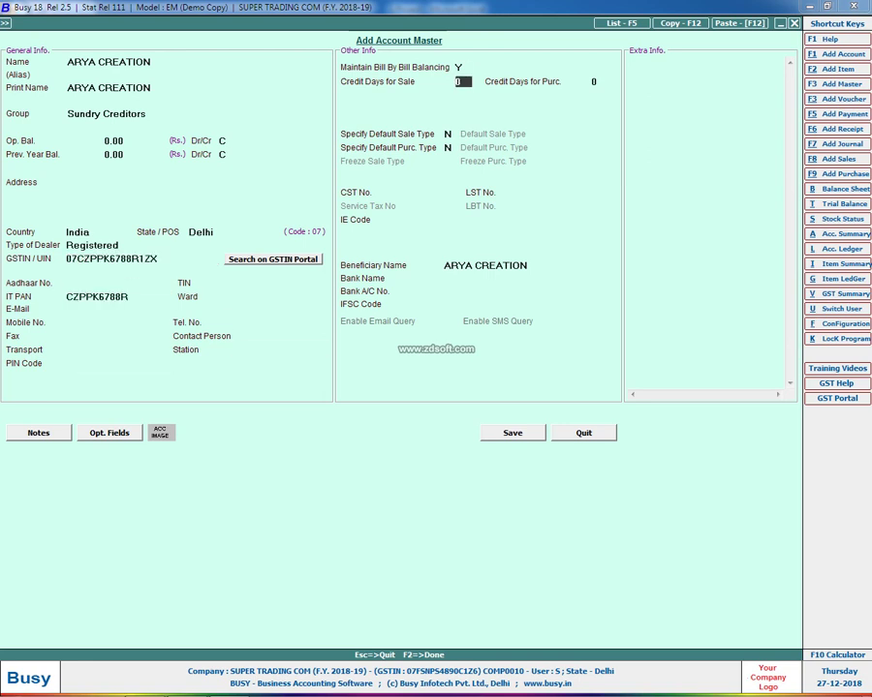
Set Bill-by-Bill balancing to N and save the ARYA CREATION account
key(Up)
text(N)
key(F2)
key(Return)
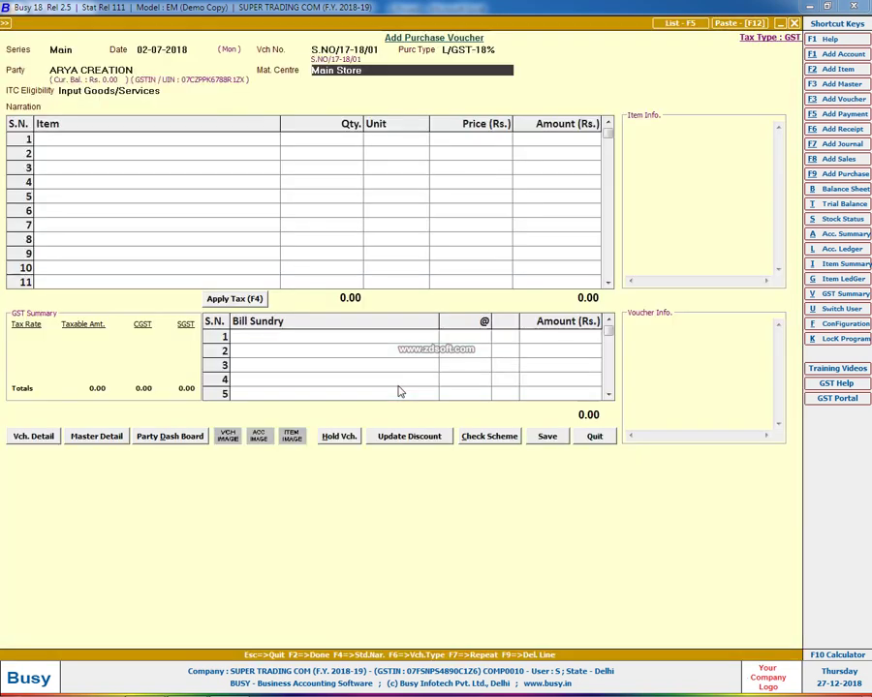
Keep Input Goods/Services as ITC eligibility and select the AMD item name in cell G12
key(Return)
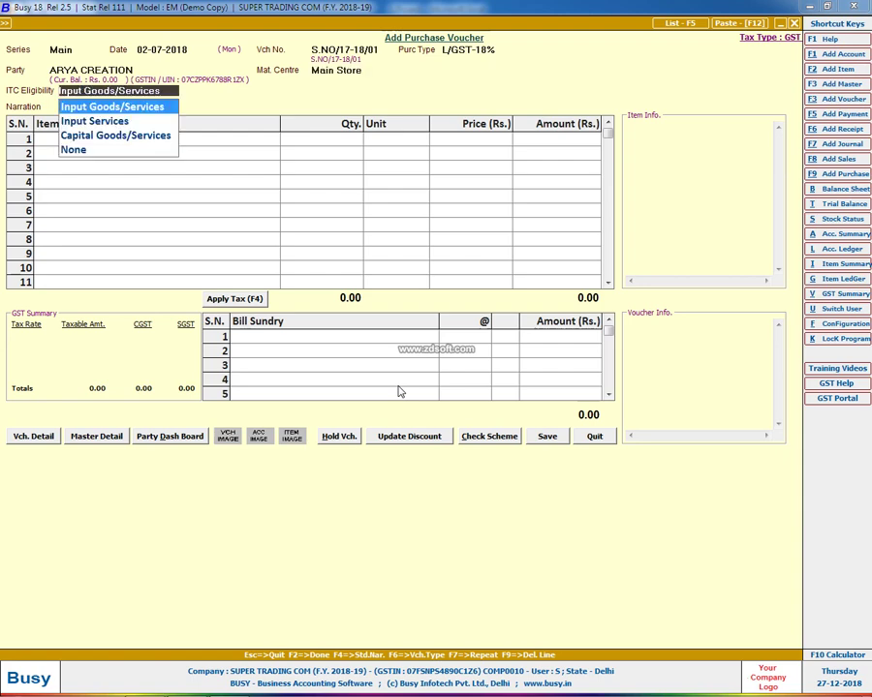
key(Return)
key(alt+Tab)
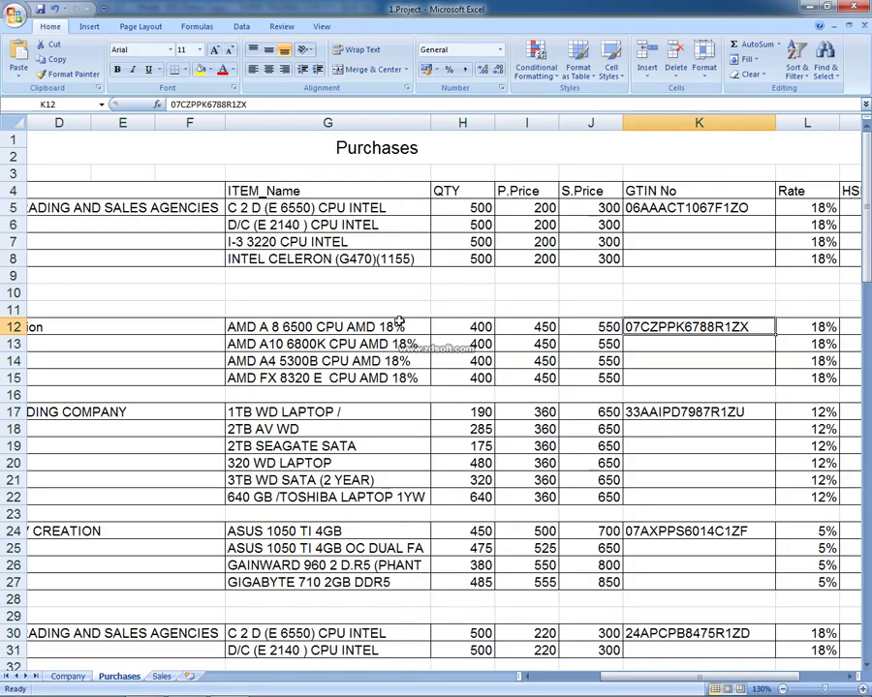
click(397, 326)
scroll(417, 325, left, 3)
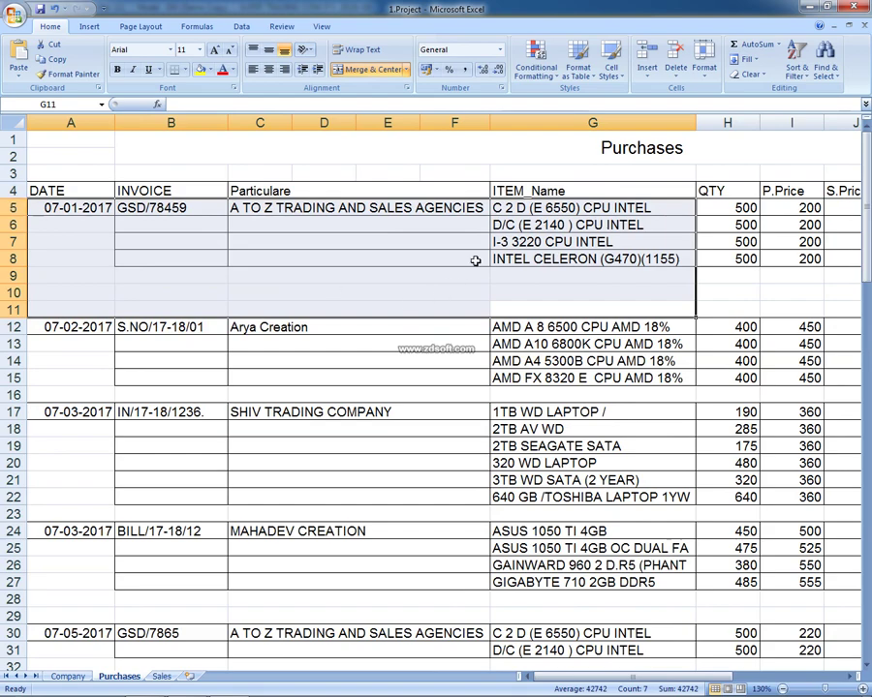
key(alt+Tab)
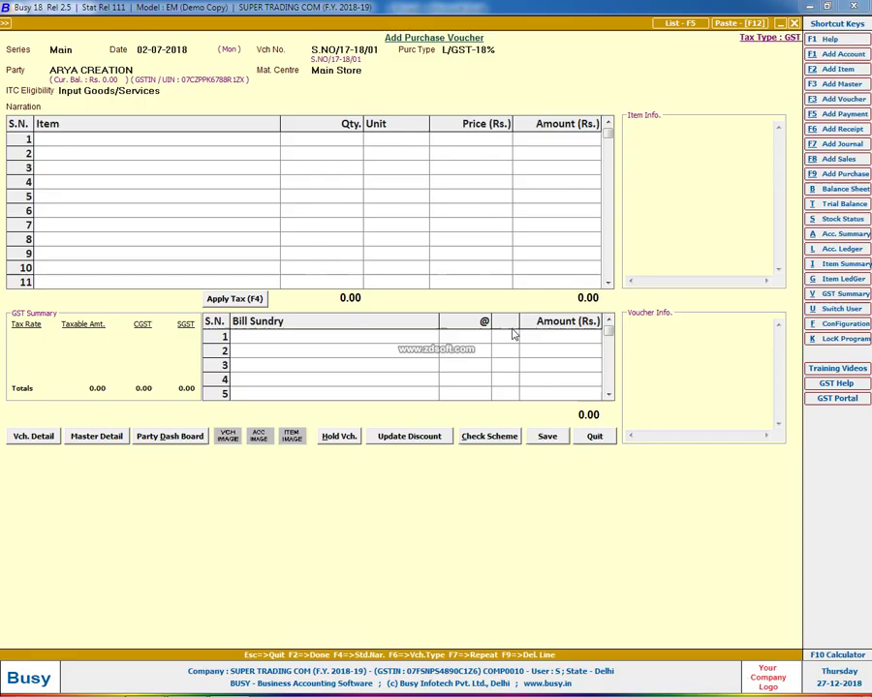
Create item AMD A 8 6500 CPU AMD 18% with unit Pcs. and tax category GST 18%
key(F3)
text(AMD A 8 6500 CPU AMD 18%)
key(Return)
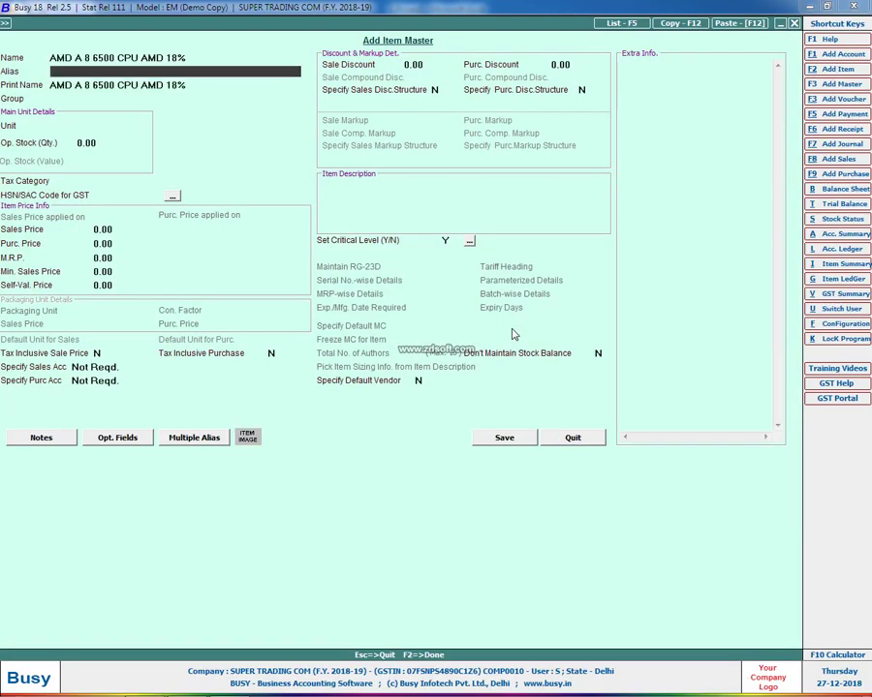
key(Return)
key(Return)
key(Return)
key(Return)
key(Up)
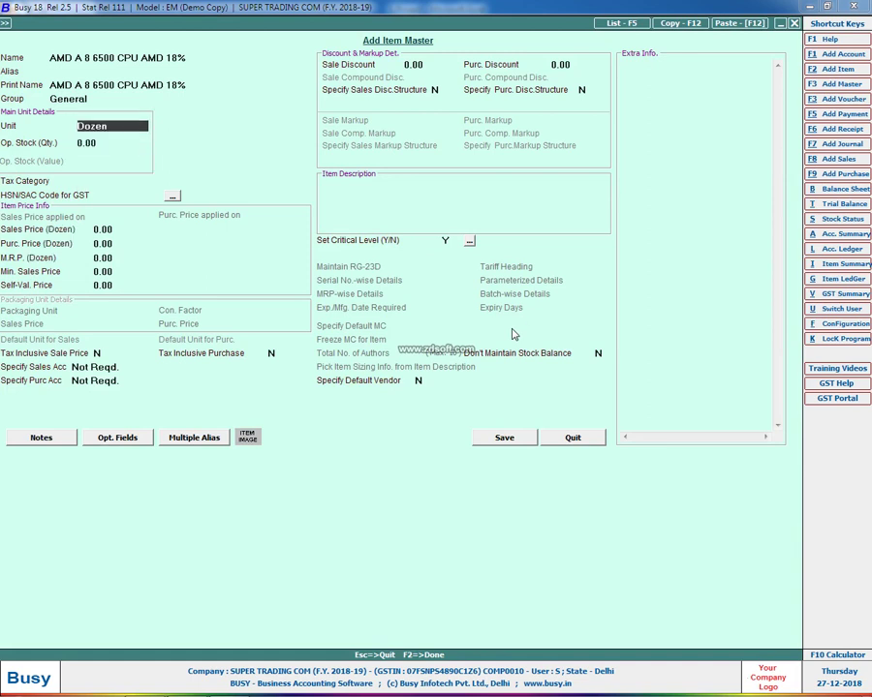
text(p)
key(Return)
key(Return)
text(28)
key(Return)
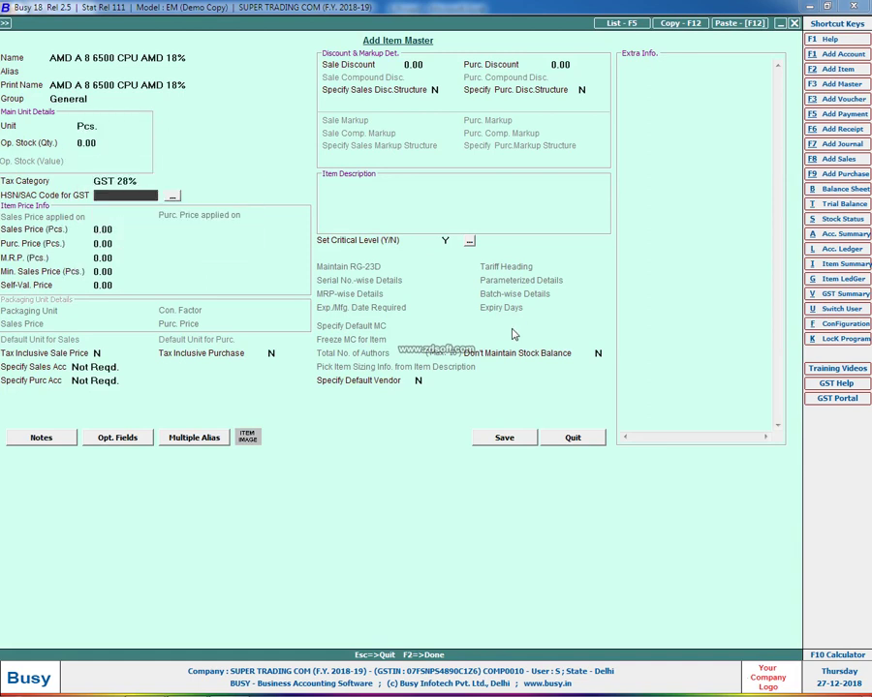
key(Up)
text(18)
key(Return)
text(960)
key(Return)
Check the sheet and set the item's HSN code to 7807
key(alt+Tab)
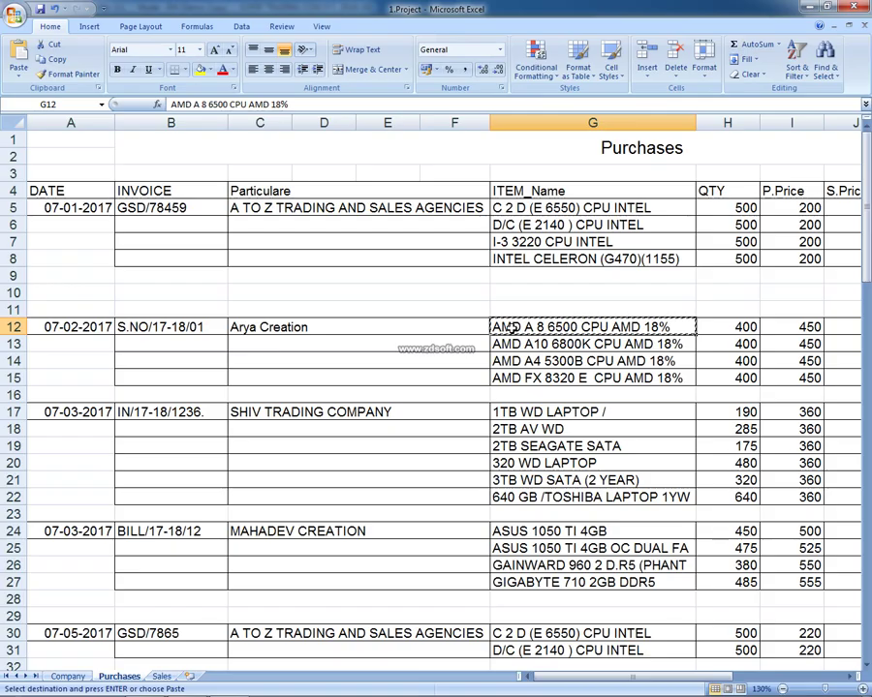
key(Right)
key(Right)
key(Right)
key(Right)
key(Right)
key(Right)
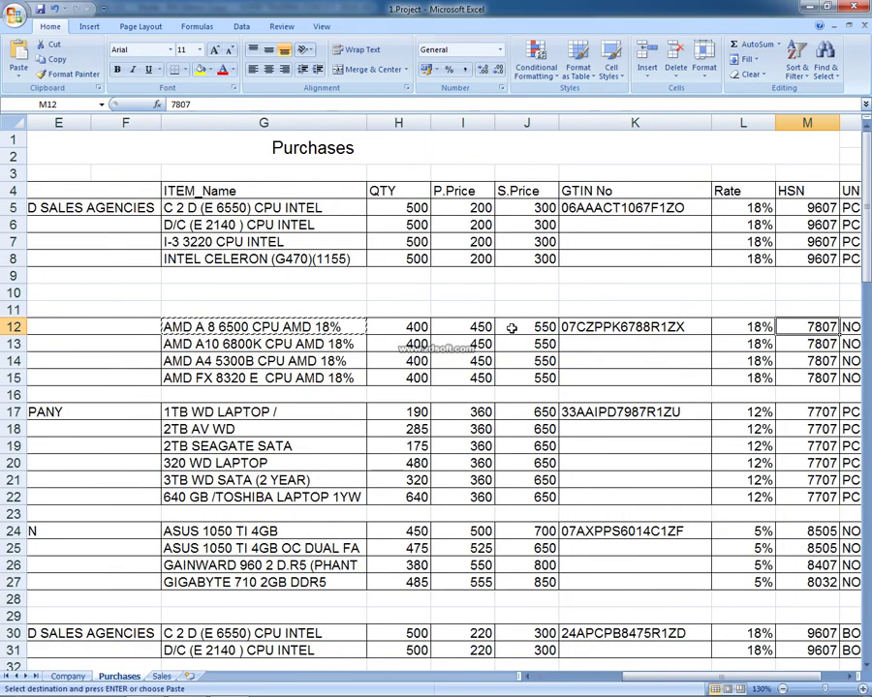
key(alt+Tab)
key(Up)
key(Up)
key(Return)
text(7)
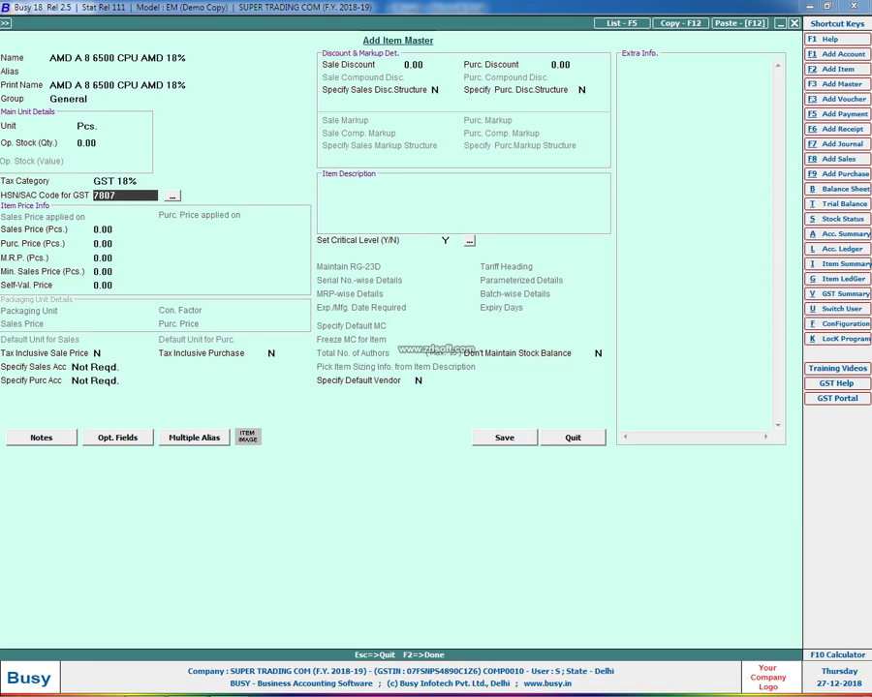
text(807)
key(Return)
Enter sales price 550 and purchase price 450, then save the item
key(alt+Tab)
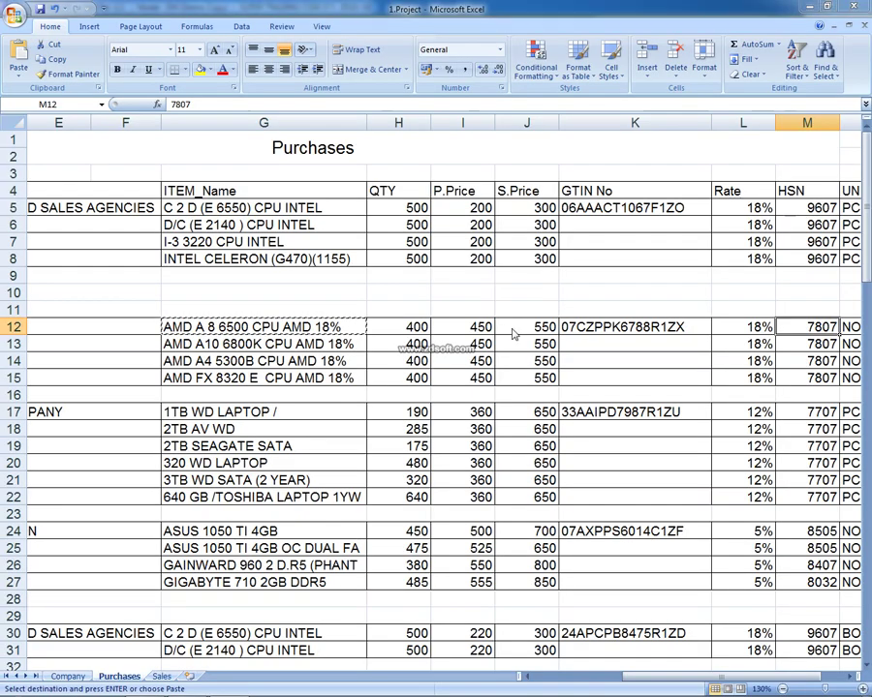
key(alt+Tab)
text(550)
key(Return)
text(450)
key(Return)
key(F2)
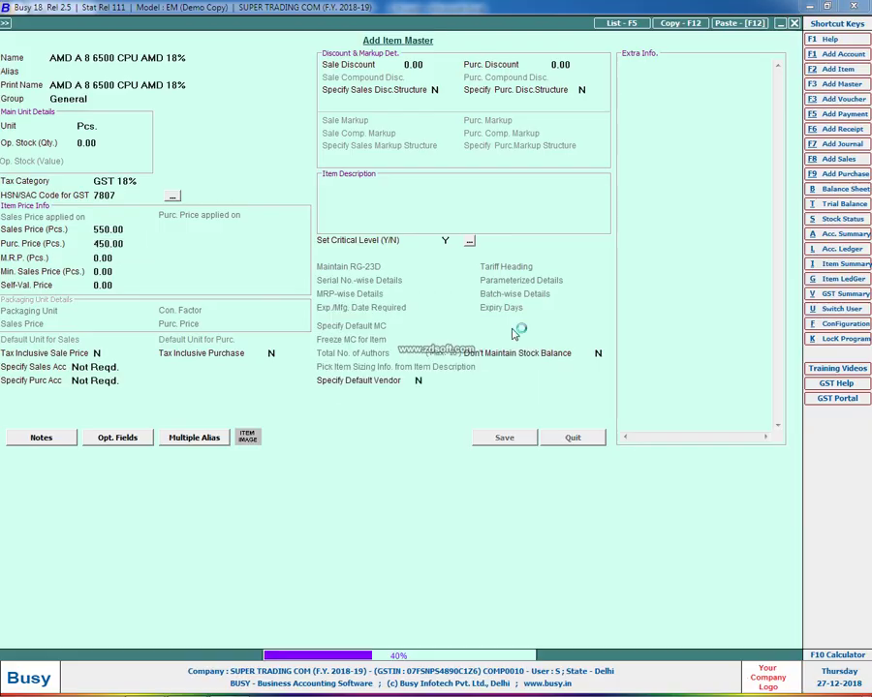
key(alt+Tab)
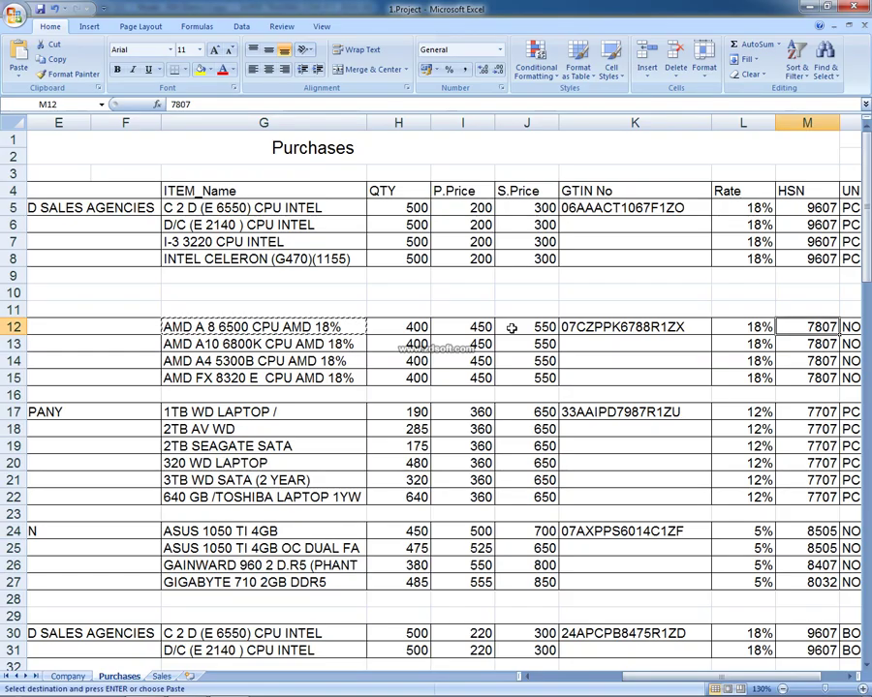
key(Left)
key(Left)
key(alt+Tab)
Enter quantity 400 pieces and add CGST and SGST at 9% each
text(400)
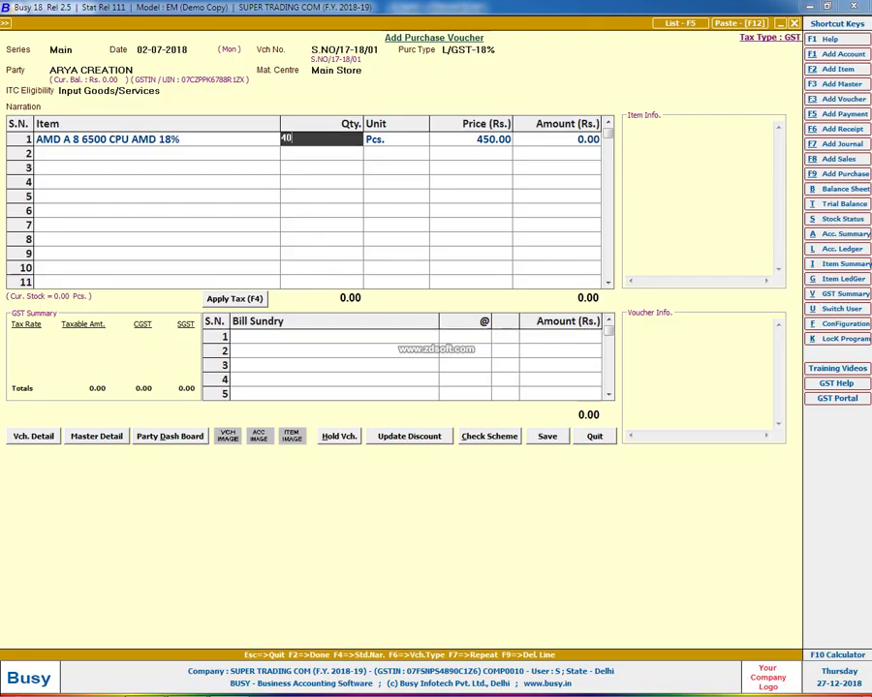
key(Return)
key(Return)
key(Return)
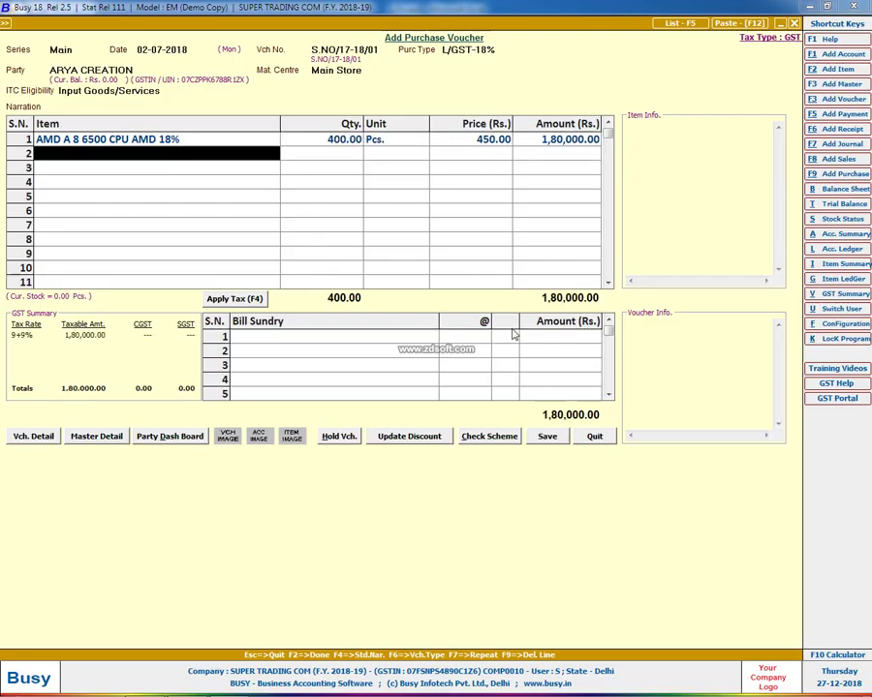
key(Return)
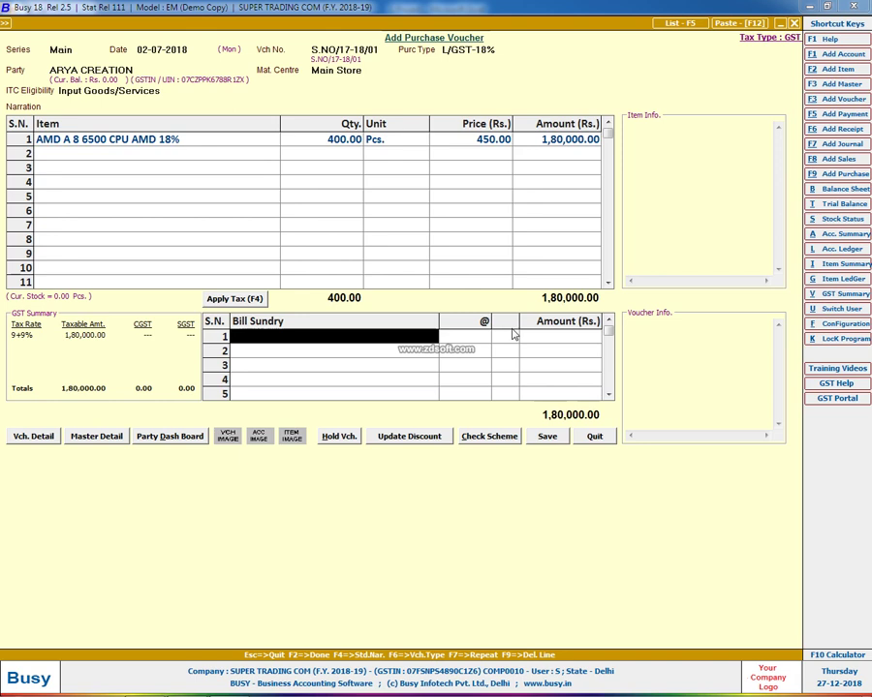
key(F4)
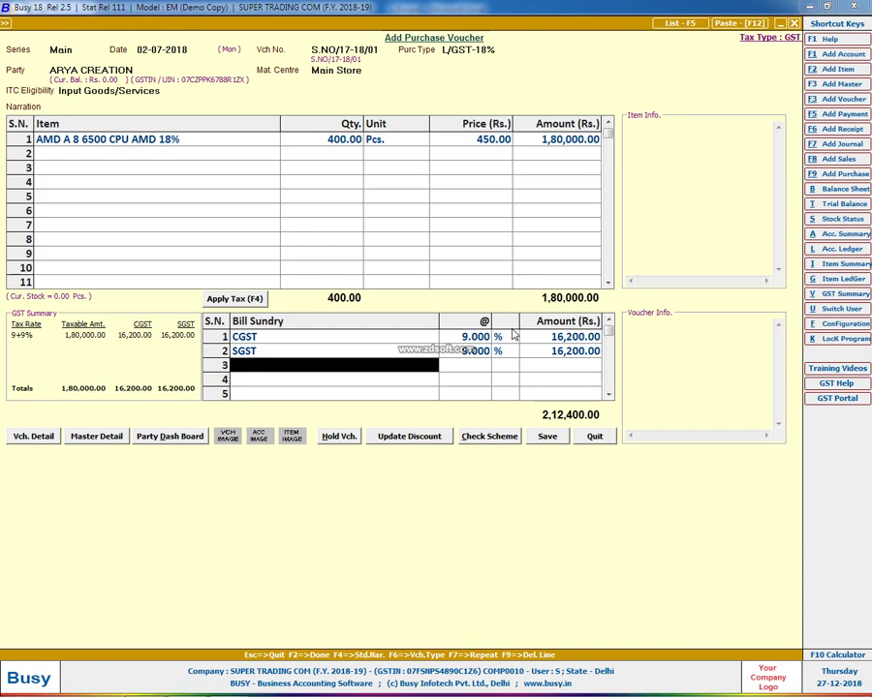
Save the voucher totalling 2,12,400, accepting the voucher-number warning
key(F2)
key(Left)
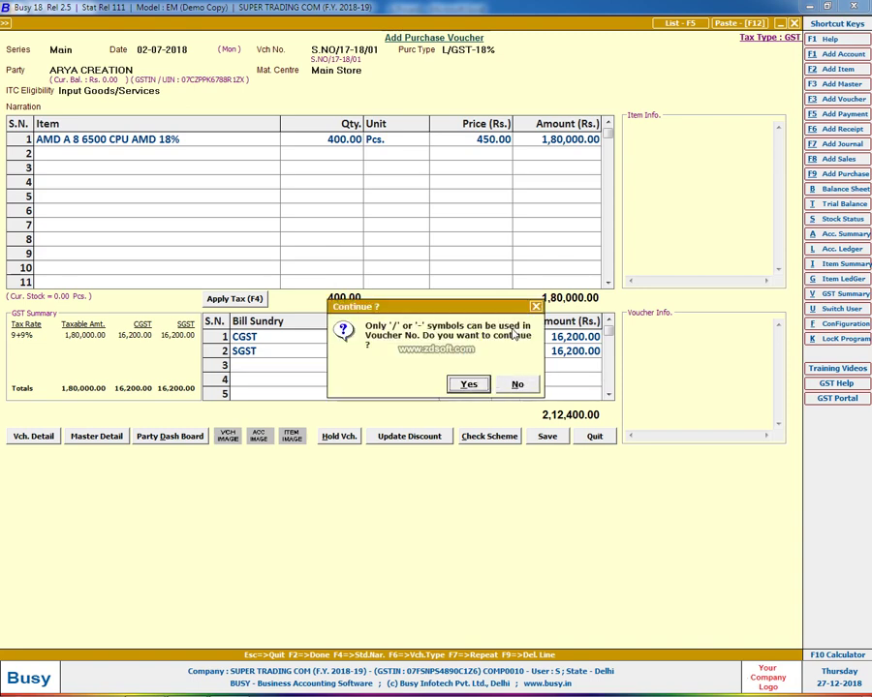
key(Return)
key(Return)
key(Return)
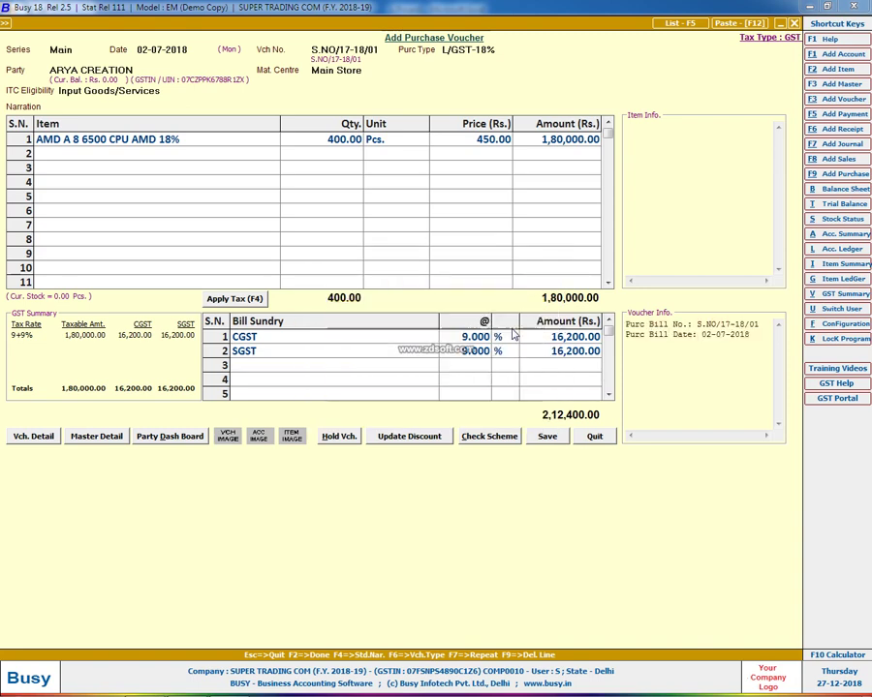